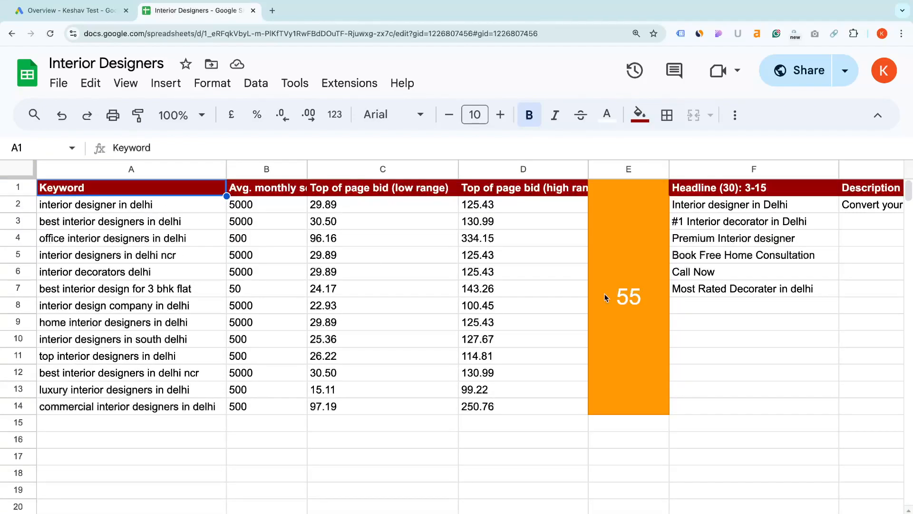
Review the merged orange cell in E1:E14 and the ad headlines in F2:F7 of the Interior Designers sheet
click(644, 293)
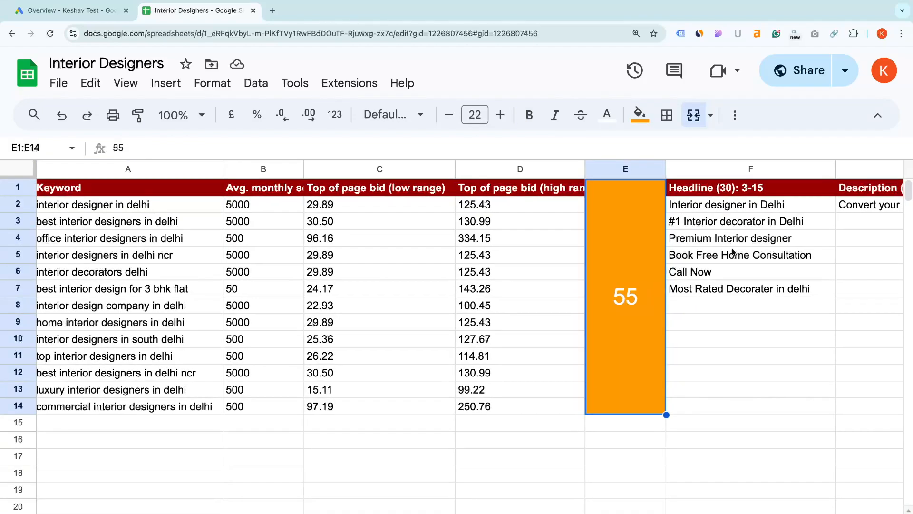
scroll(643, 292, right, 2)
drag(694, 196, 701, 281)
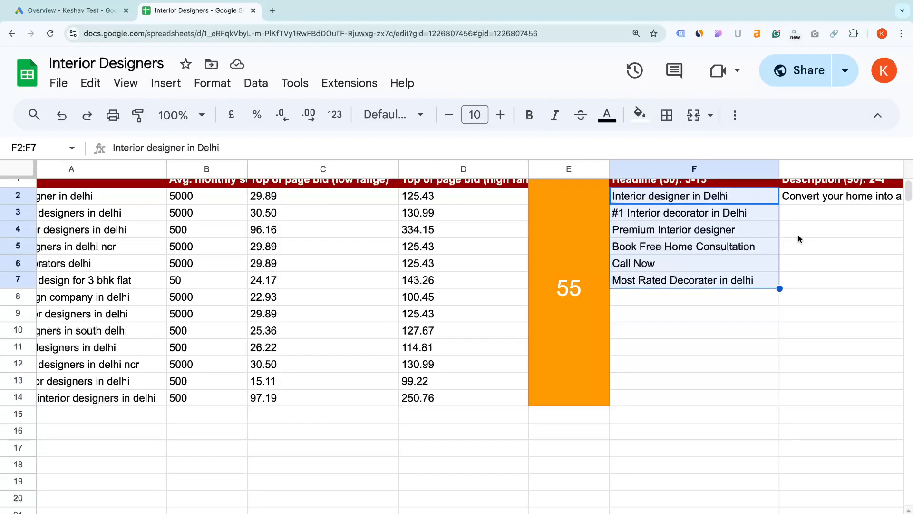
scroll(799, 238, up, 1)
scroll(799, 239, left, 1)
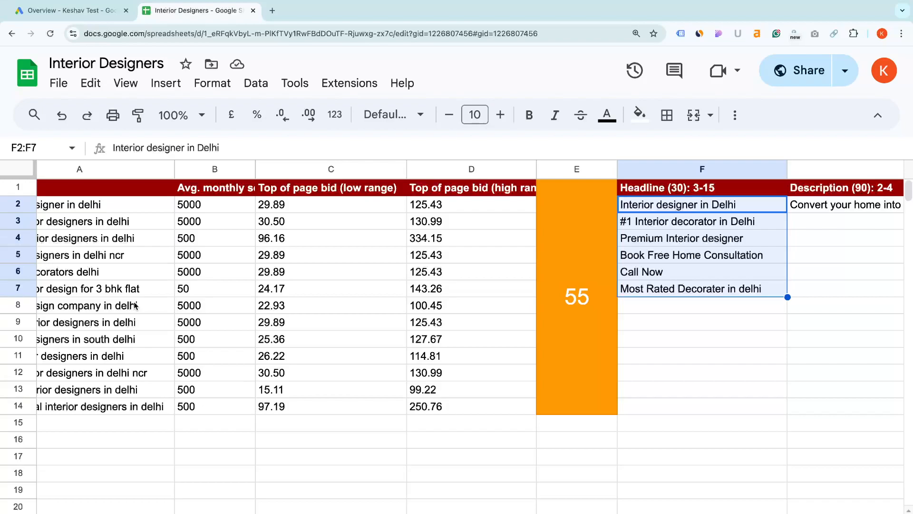
Search Google in a new tab for "call extension in google ads" and show the image results
key(ctrl+t)
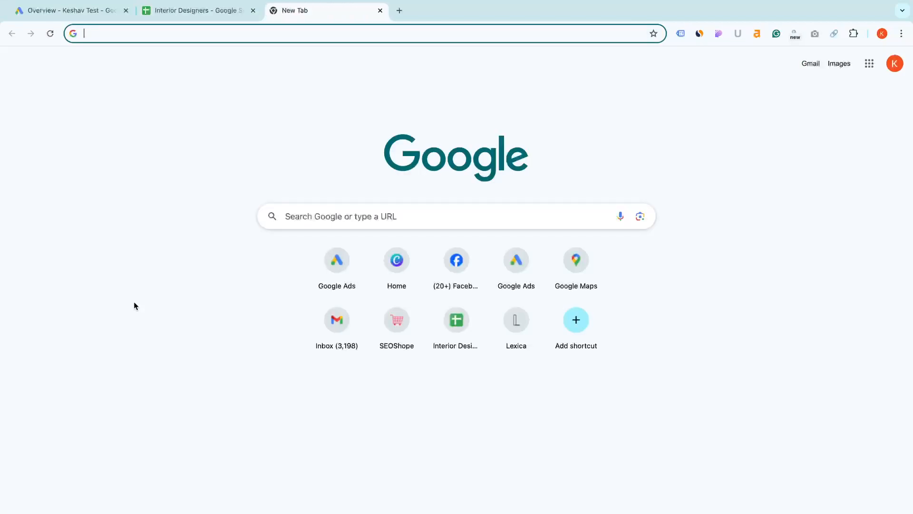
text(call et)
key(BackSpace)
text(x)
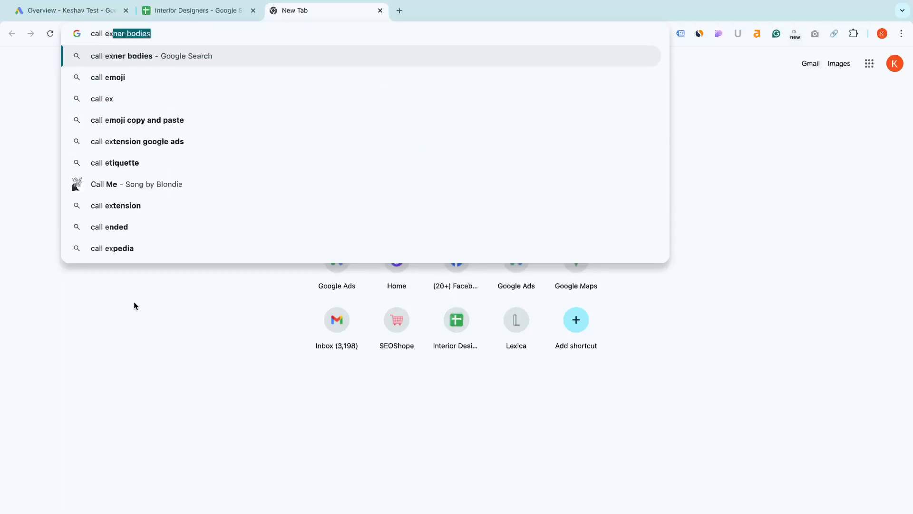
text(ension in)
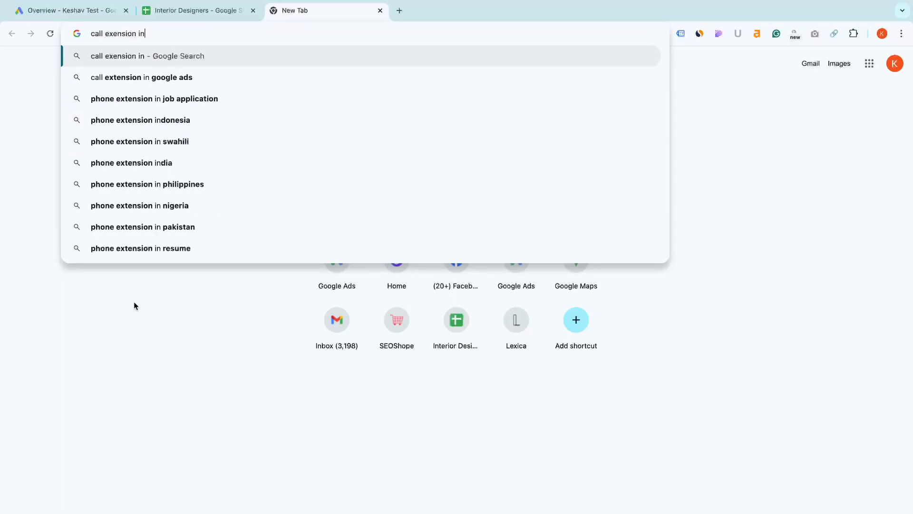
key(Down)
key(Return)
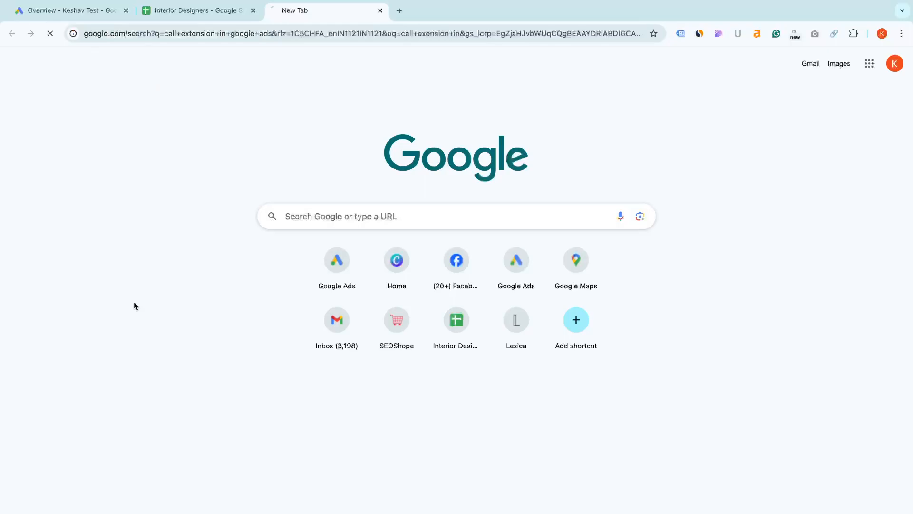
click(159, 113)
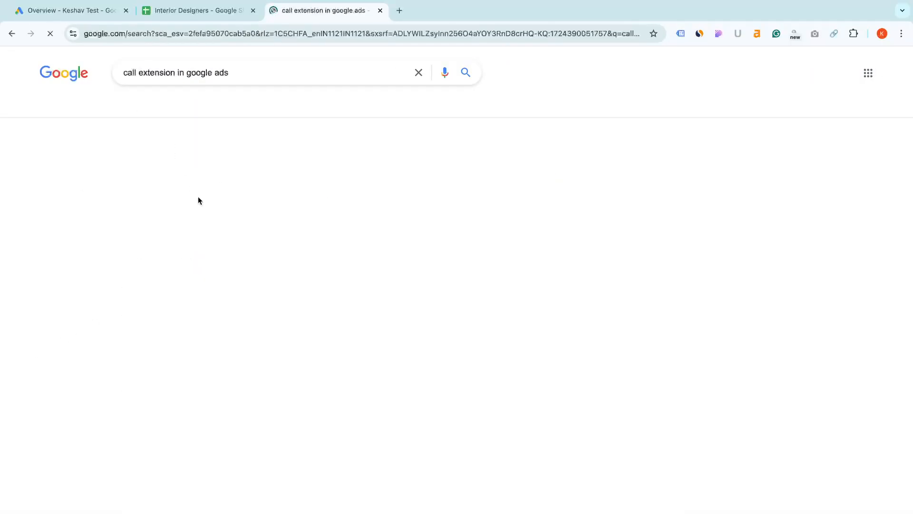
click(191, 106)
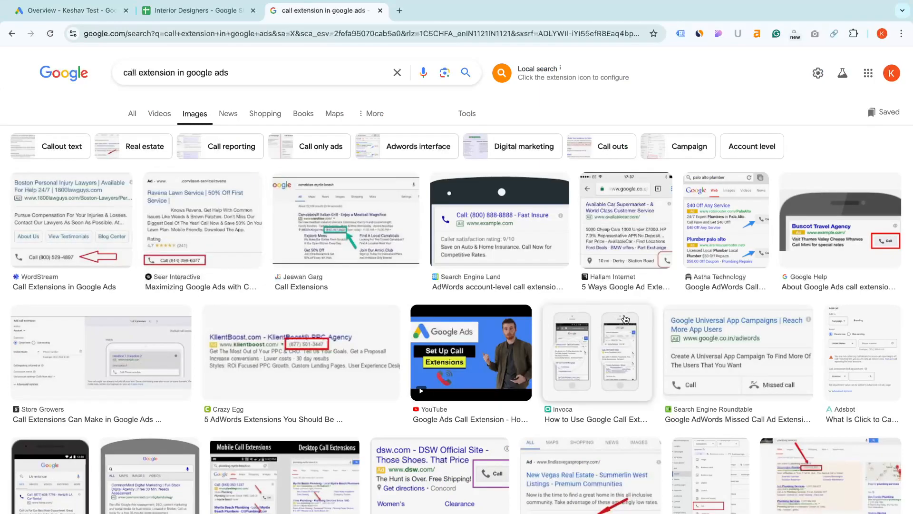
Preview the Seer Interactive call extension image and examine the call line in the sample ad
click(176, 208)
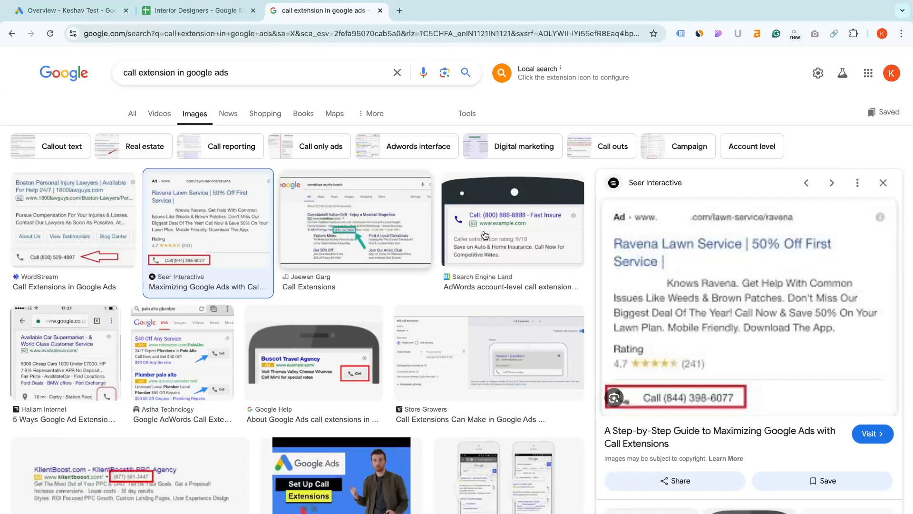
scroll(704, 394, up, 2)
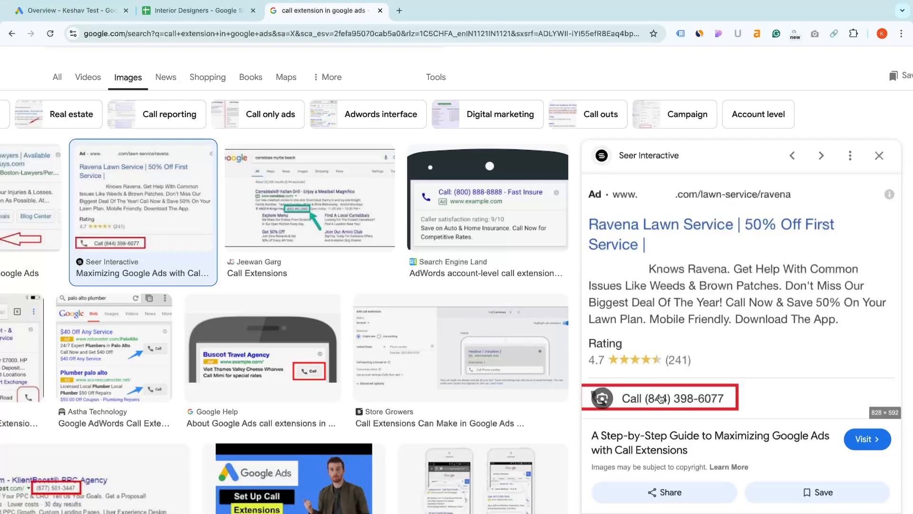
scroll(318, 252, down, 3)
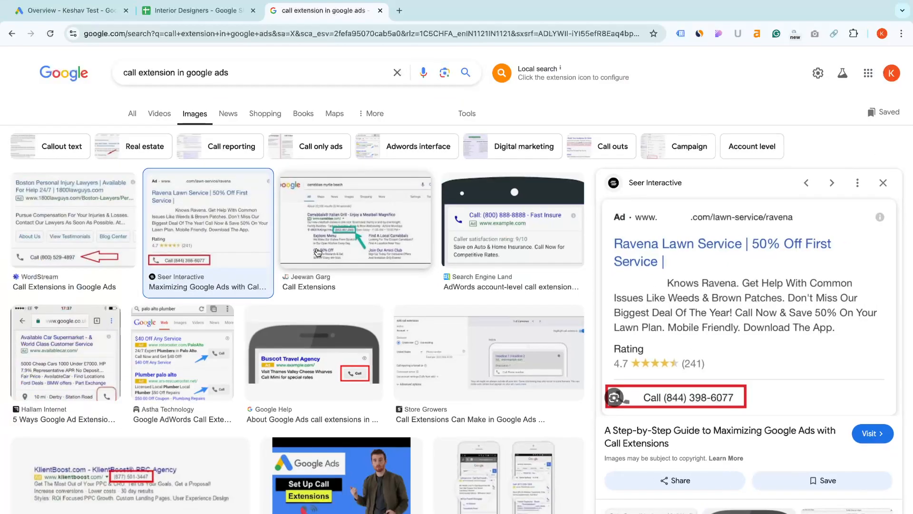
Change the image search to "image extension in google ads" and preview the Google Help food delivery example
double_click(130, 72)
text(image)
key(Return)
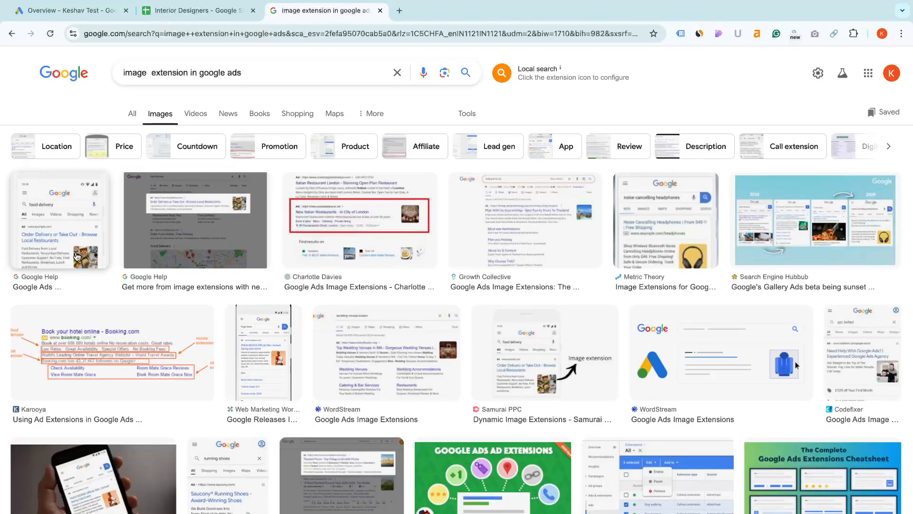
click(78, 256)
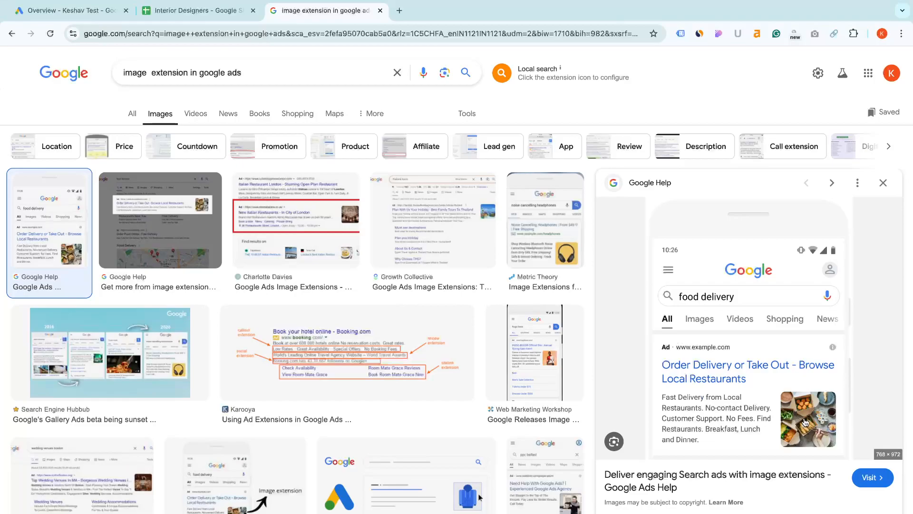
Change the image search to "sitelink extension in google ads" and preview the Semrush dog food ad example
drag(147, 72, 110, 71)
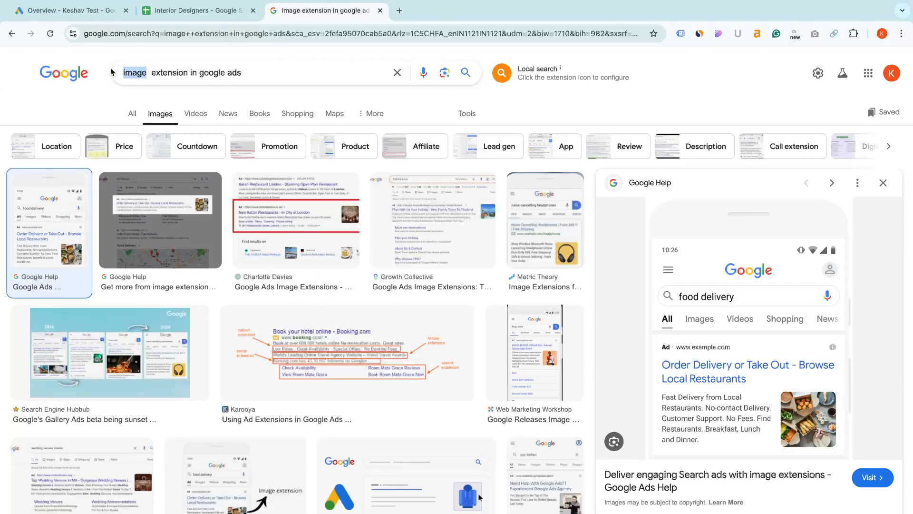
text(sitelink)
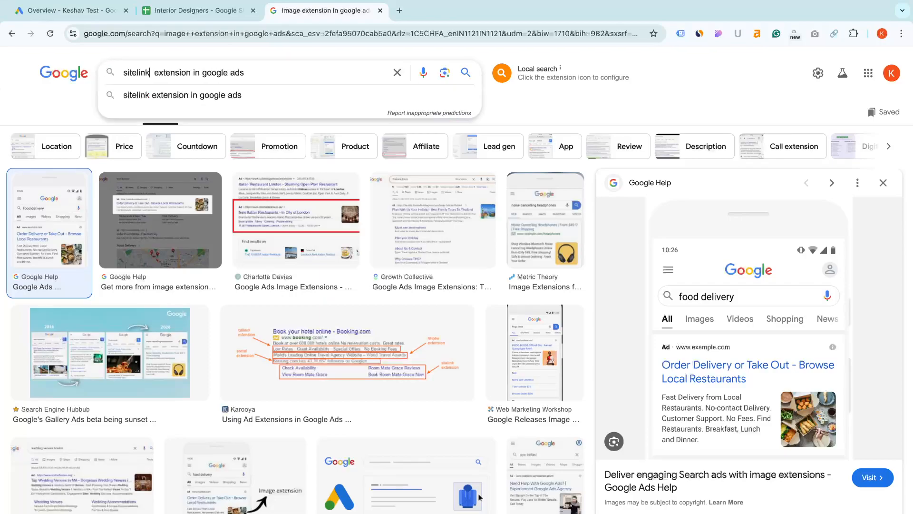
key(Return)
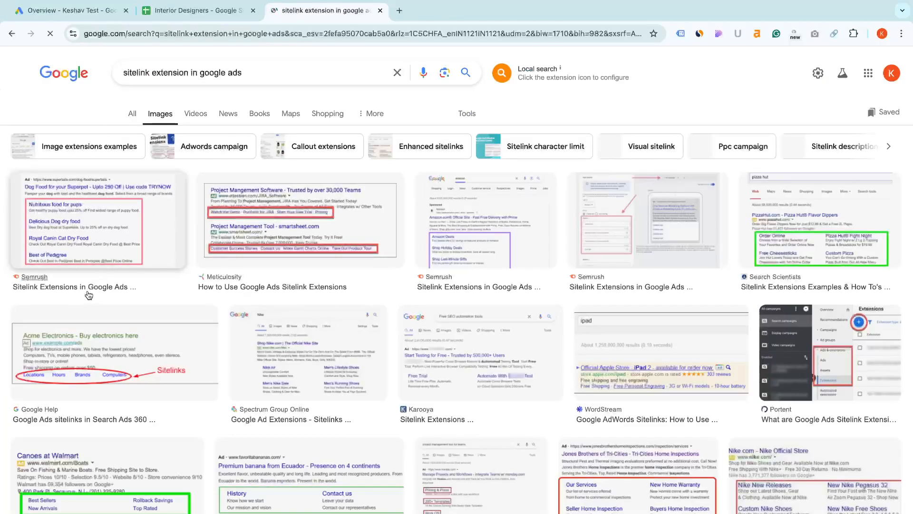
click(140, 252)
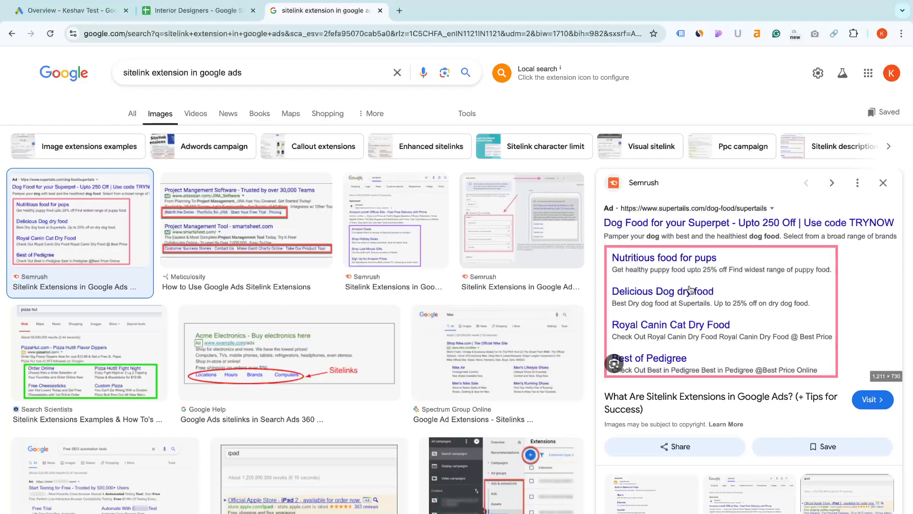
Change the image search to "lead form extension in google ads" and preview the Digital Mouth Advertising example
double_click(138, 73)
key(BackSpace)
text(lead form)
key(Return)
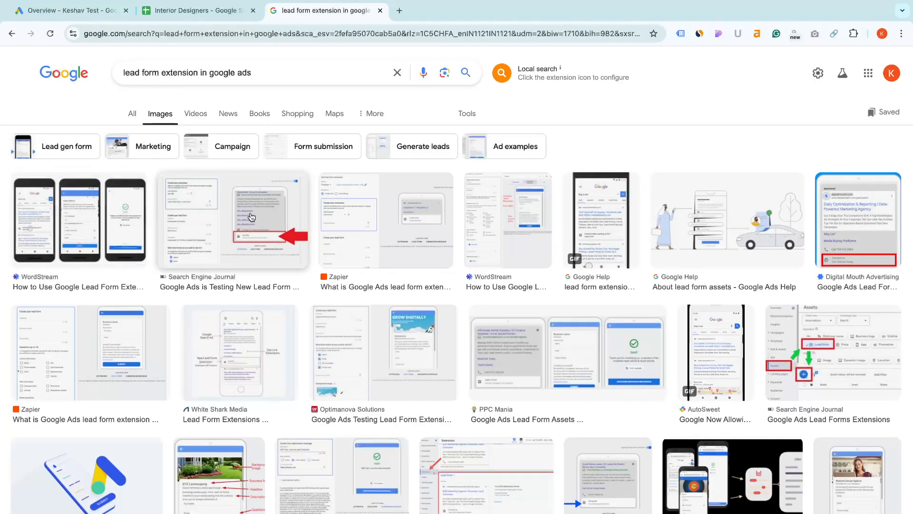
click(870, 251)
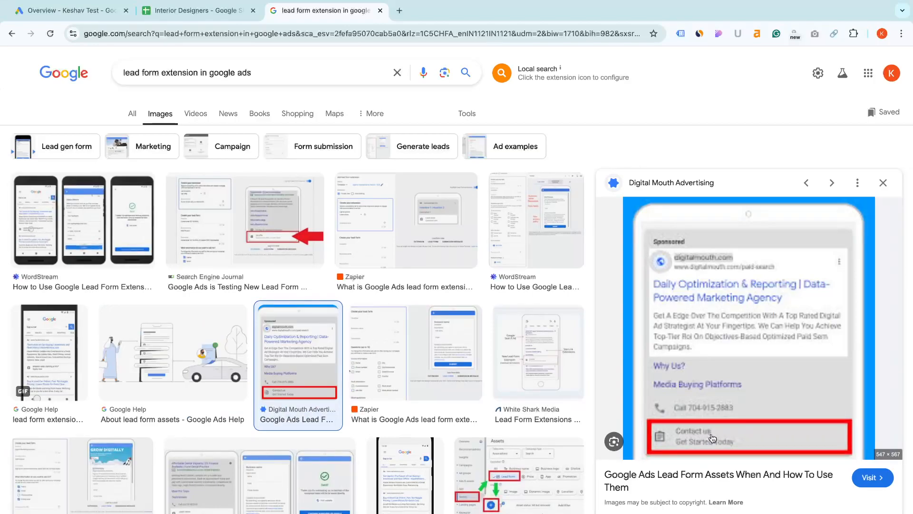
Preview Zapier's lead form creation image, then return to the Digital Mouth Advertising ad example
click(427, 362)
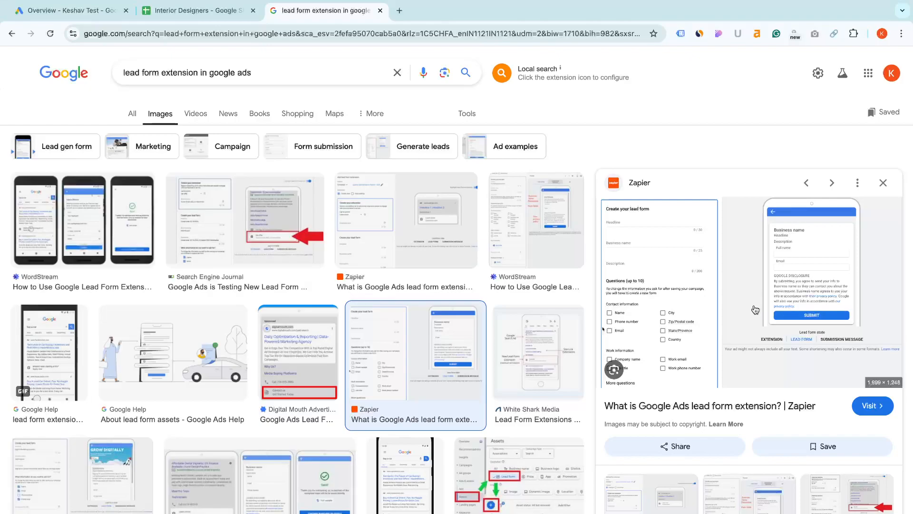
scroll(112, 324, left, 5)
scroll(200, 332, left, 5)
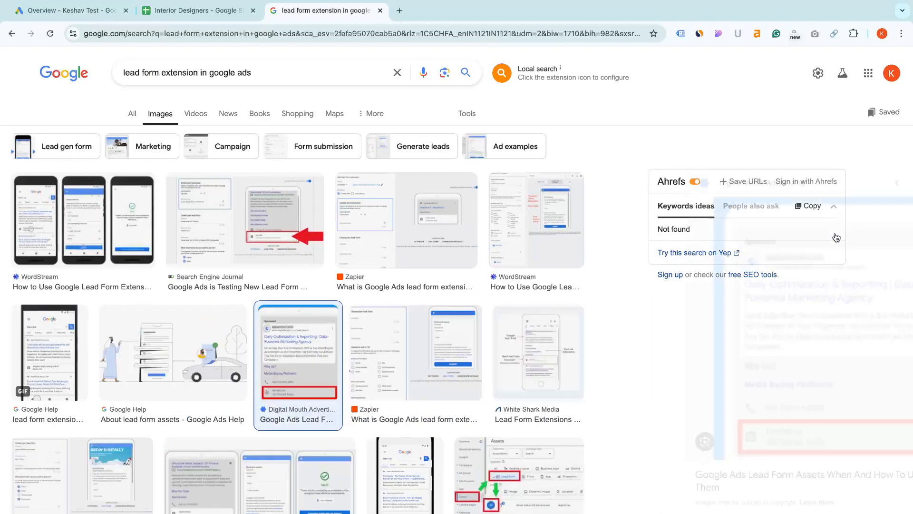
scroll(697, 309, up, 3)
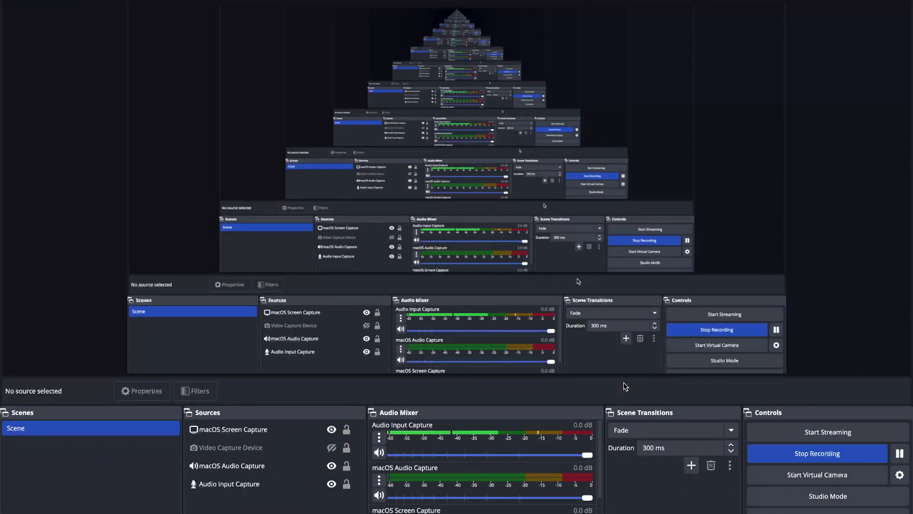
Switch to the untitled Pages document and insert "Benefits" before "Google Ad Extension:" in the heading
key(super+Tab)
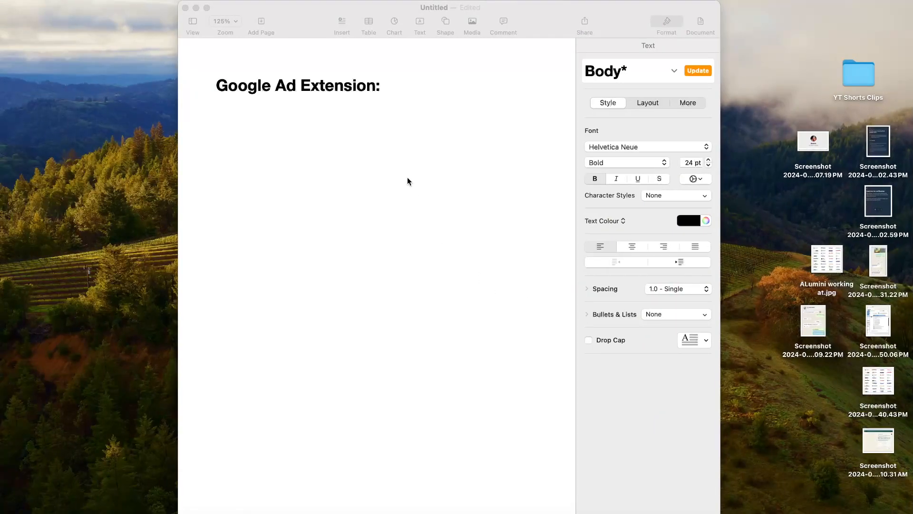
click(419, 116)
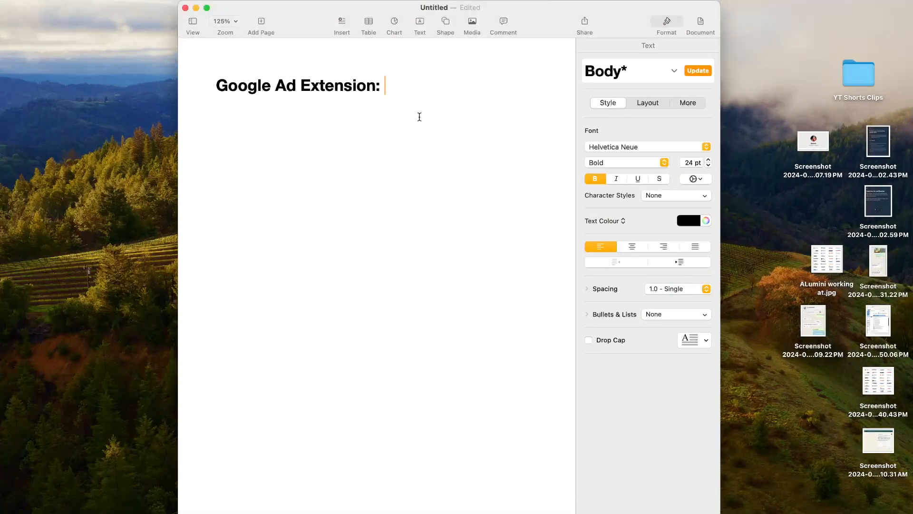
key(Return)
key(Up)
text(Benefit)
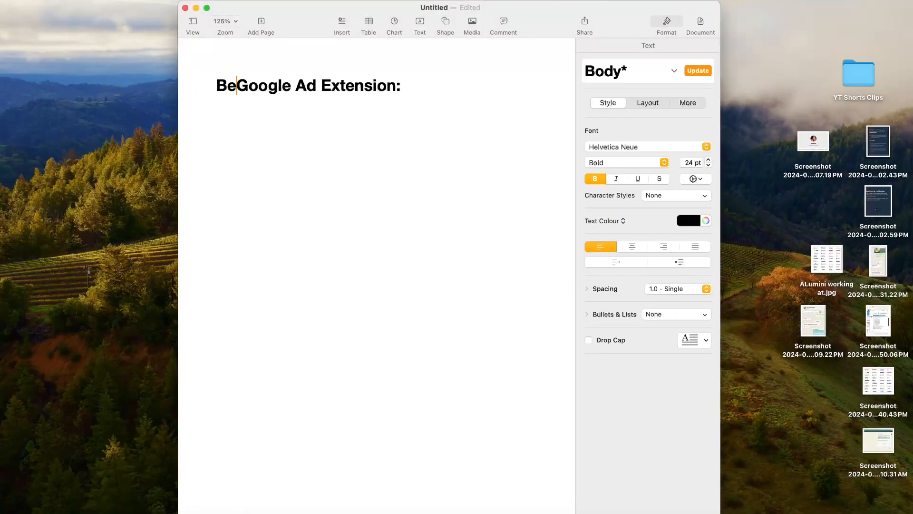
text(s)
key(BackSpace)
text(ts)
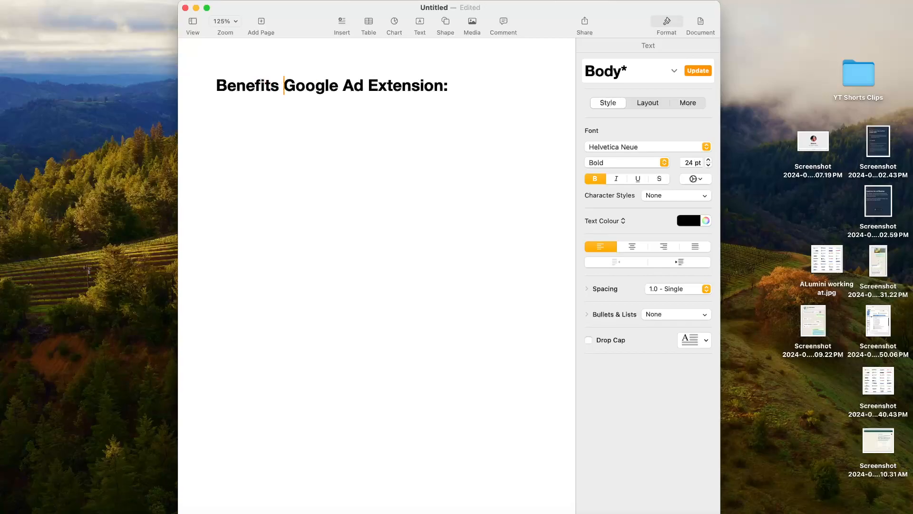
Add the line "CTR Increase" below the heading as the first benefit
key(Down)
key(Return)
text(CTR Incre)
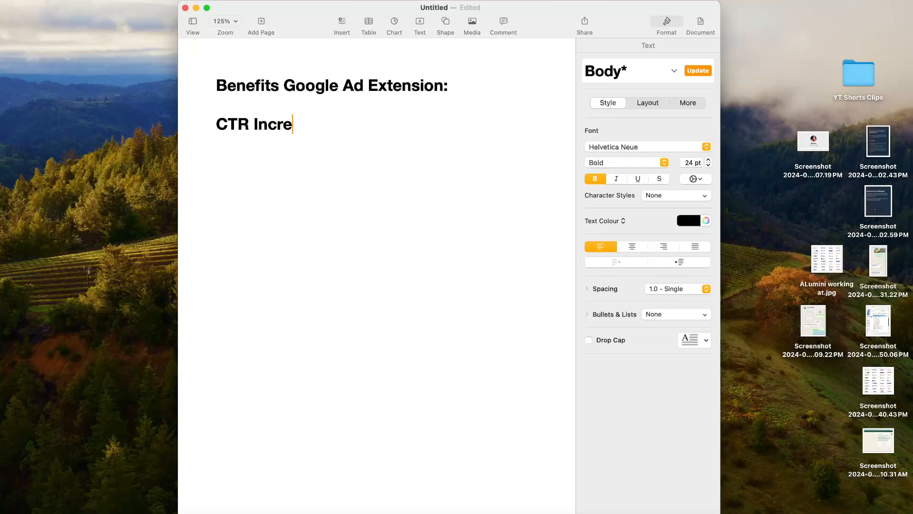
text(ase)
Switch to Chrome and go back to the sitelink extension image results with the Semrush dog food ad example
key(super+Tab)
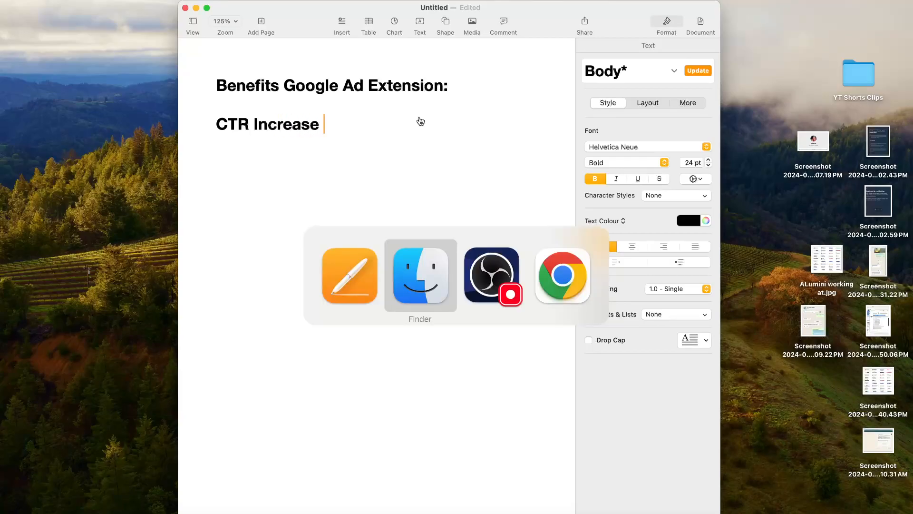
key(super+Tab)
key(super+Tab)
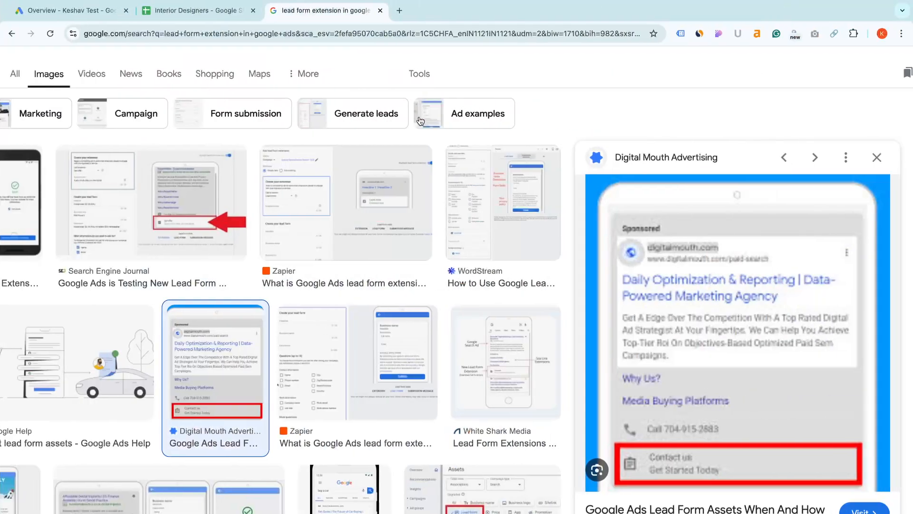
scroll(240, 238, down, 3)
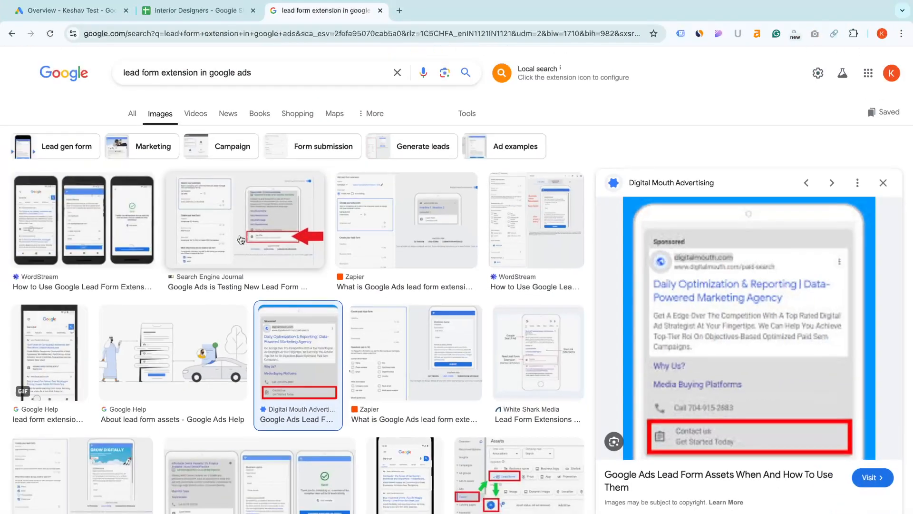
scroll(135, 153, left, 5)
scroll(98, 212, left, 5)
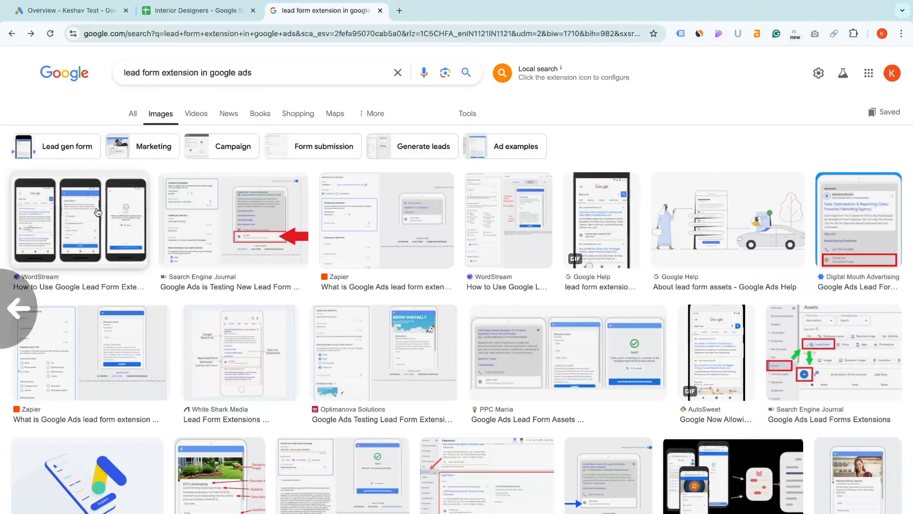
click(98, 212)
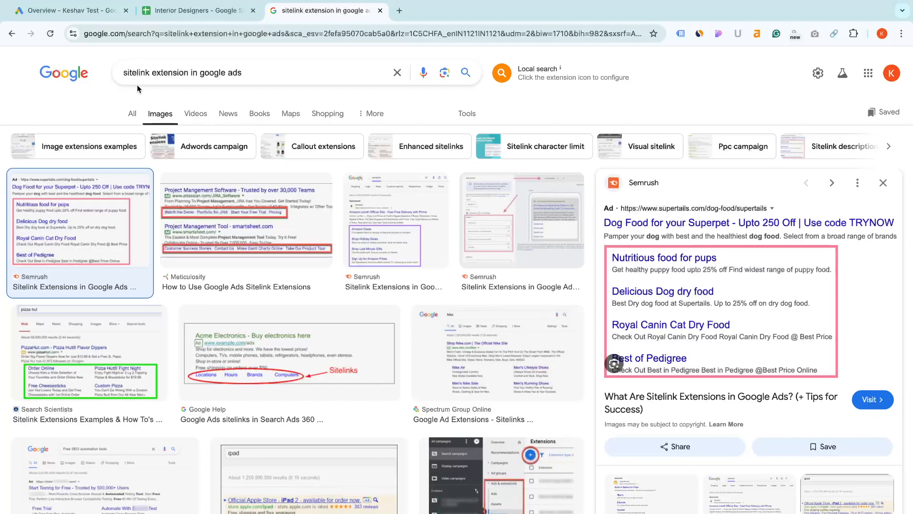
Switch to Google Ads and start a new campaign without a goal's guidance
click(94, 15)
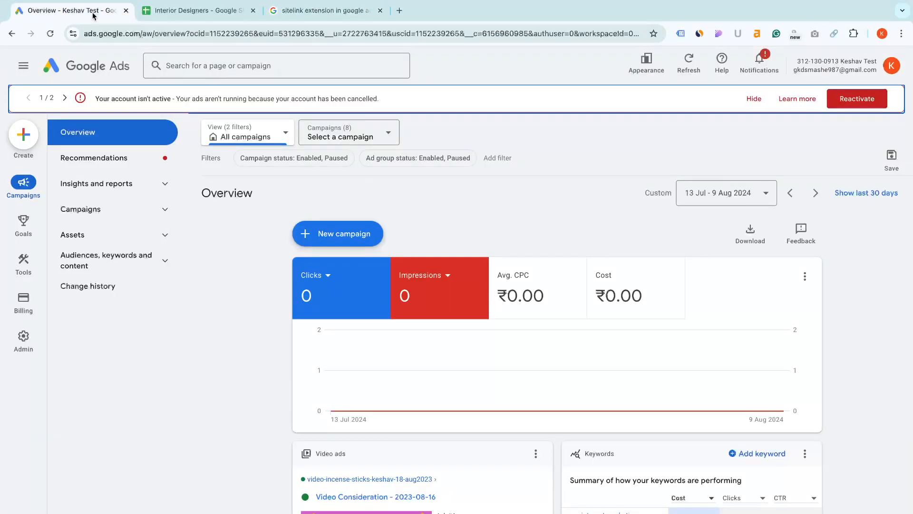
click(338, 242)
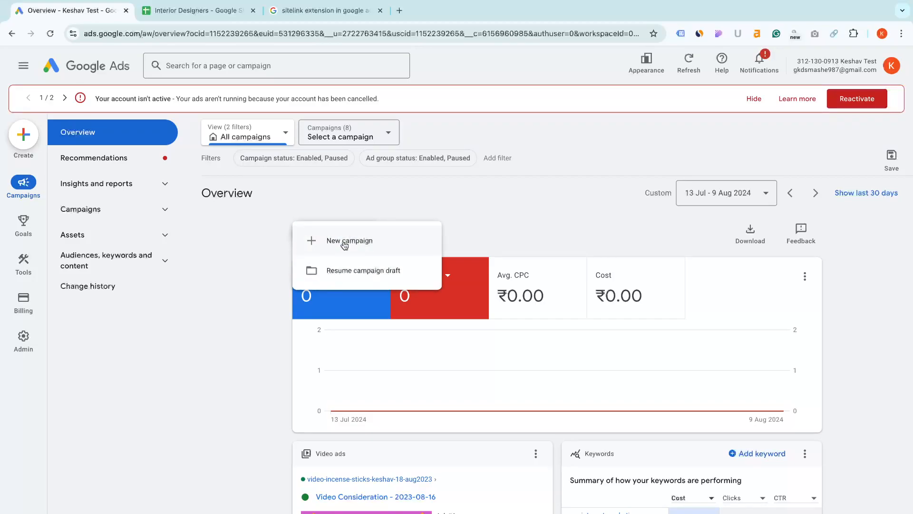
click(381, 212)
click(352, 235)
click(348, 252)
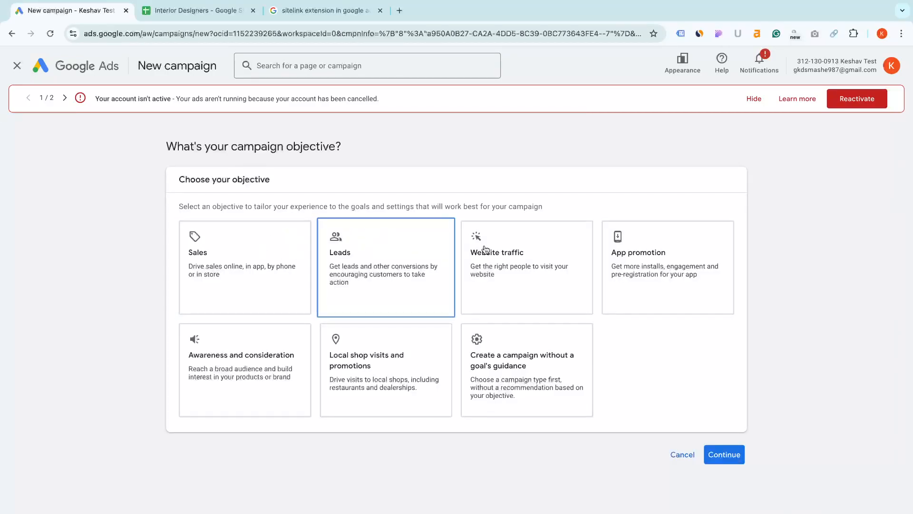
click(544, 373)
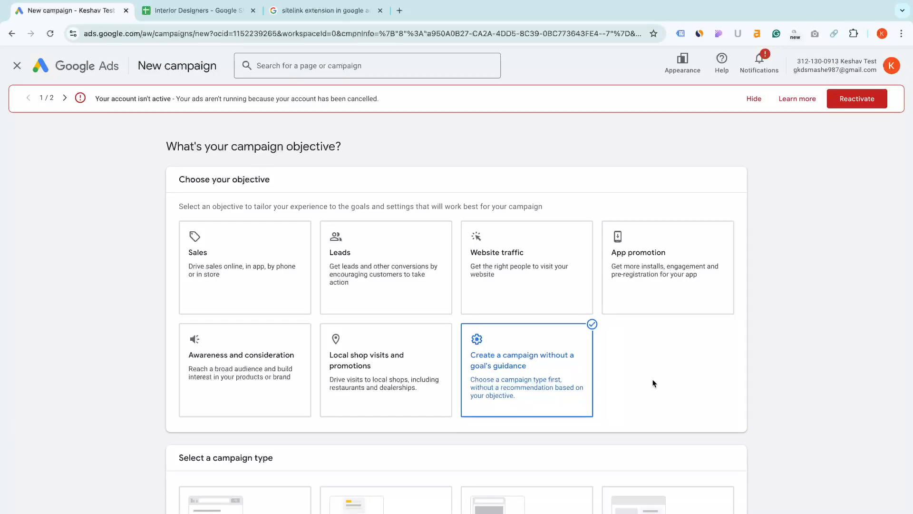
Choose Search as the campaign type
scroll(652, 382, down, 3)
scroll(214, 428, down, 3)
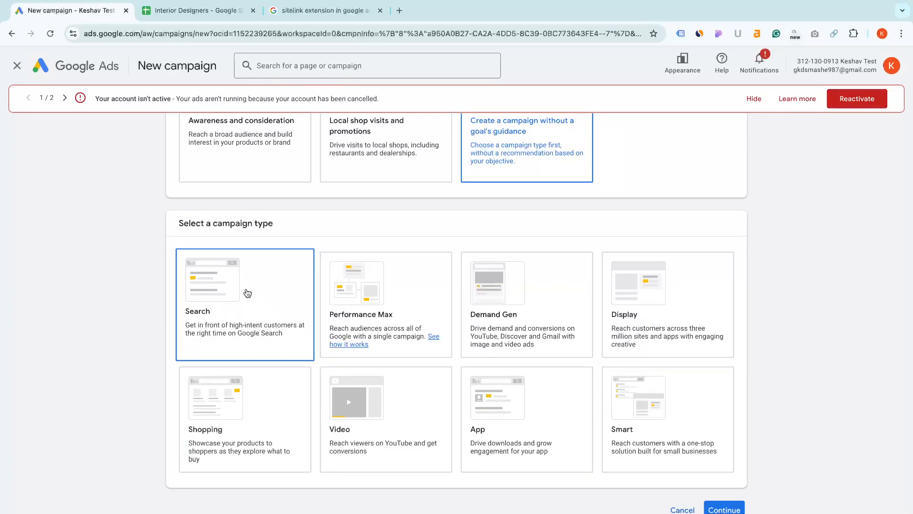
click(247, 292)
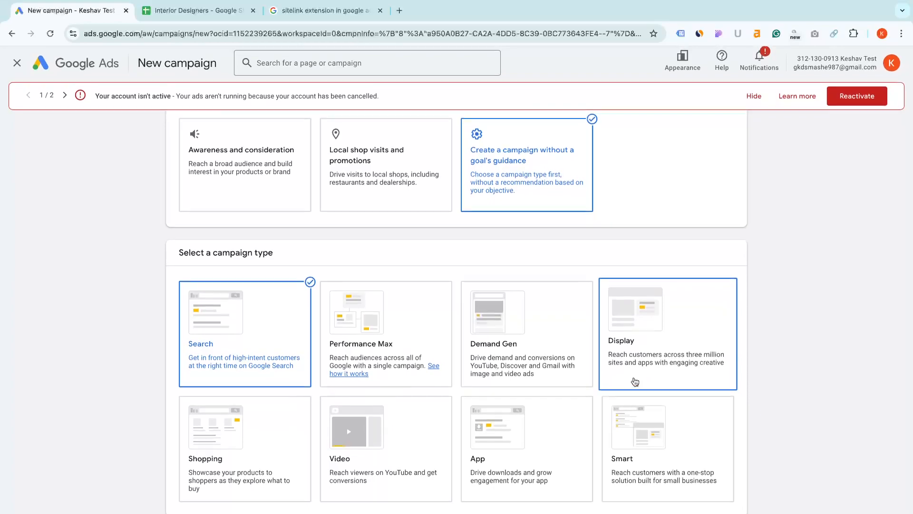
Continue with the default conversion goals and campaign name, starting a new campaign instead of finishing a saved draft
scroll(738, 434, down, 3)
scroll(737, 444, down, 3)
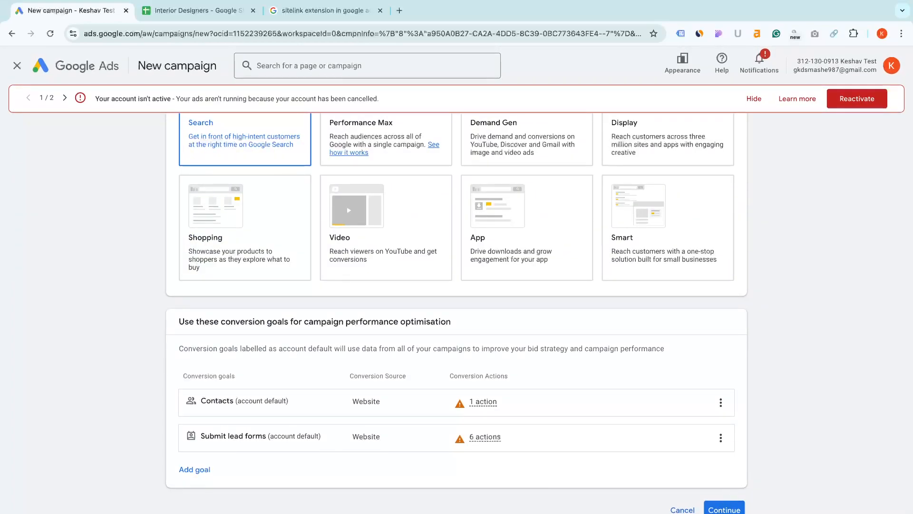
scroll(457, 304, down, 2)
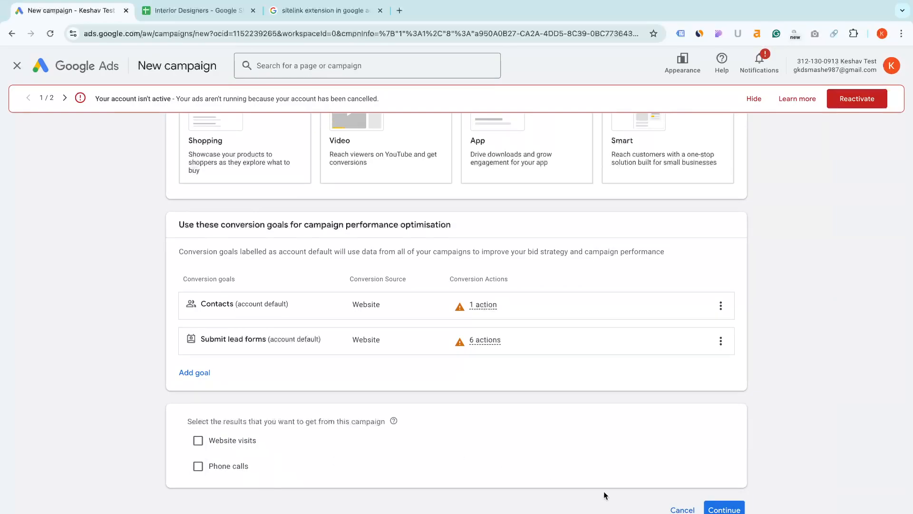
scroll(554, 442, down, 3)
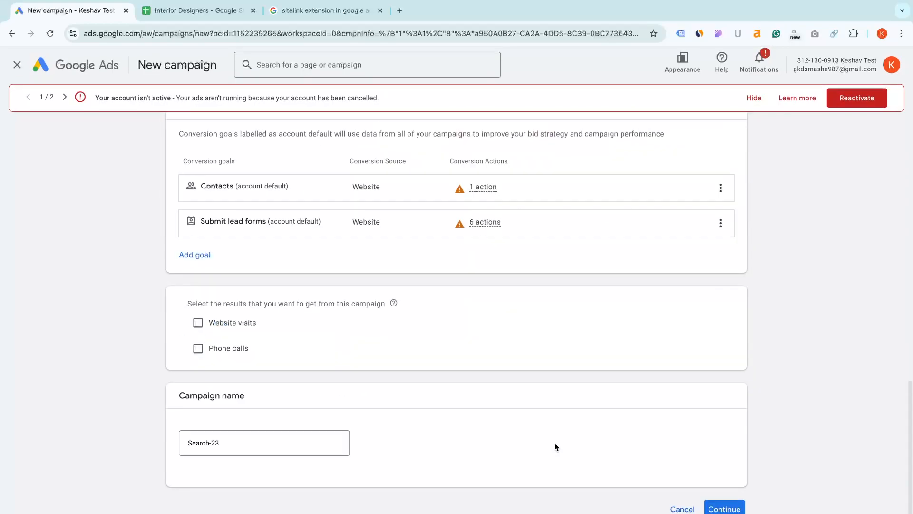
click(721, 506)
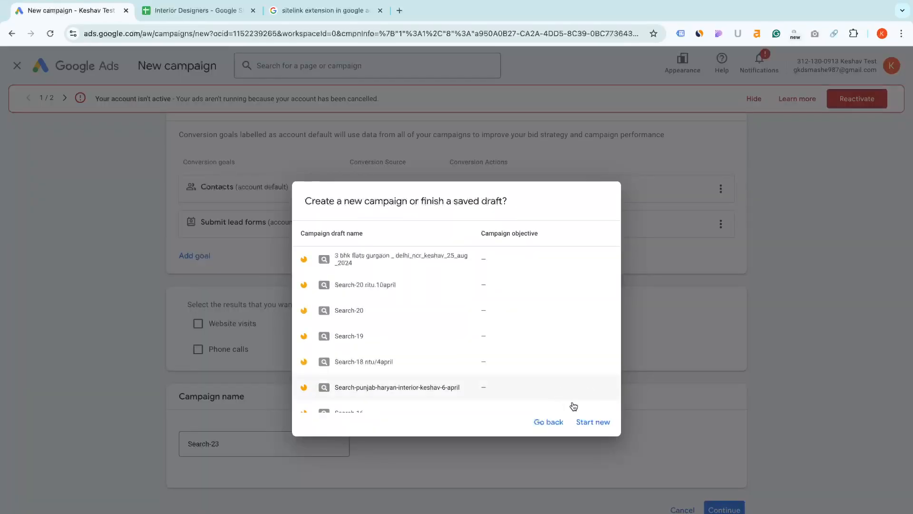
click(588, 423)
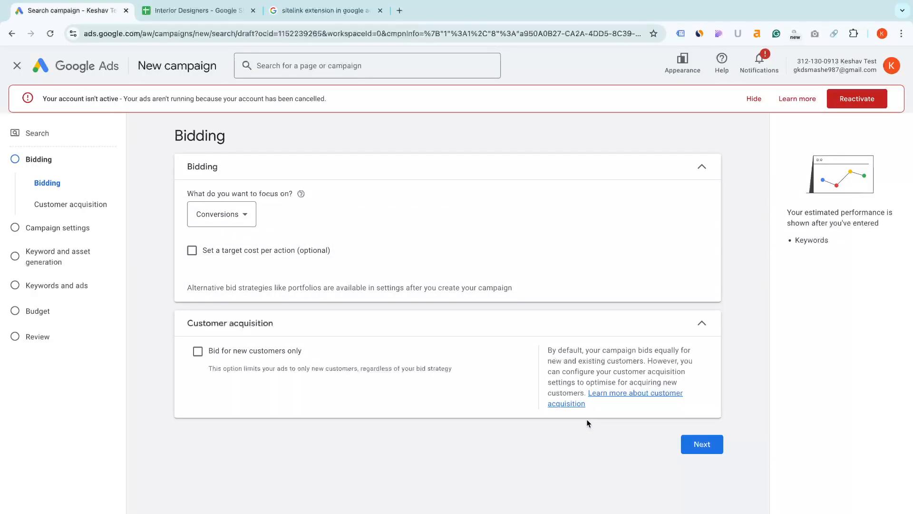
Set the bidding focus to Clicks with a maximum CPC bid limit of ₹55, taken from the Interior Designers sheet, and continue
click(227, 215)
click(223, 312)
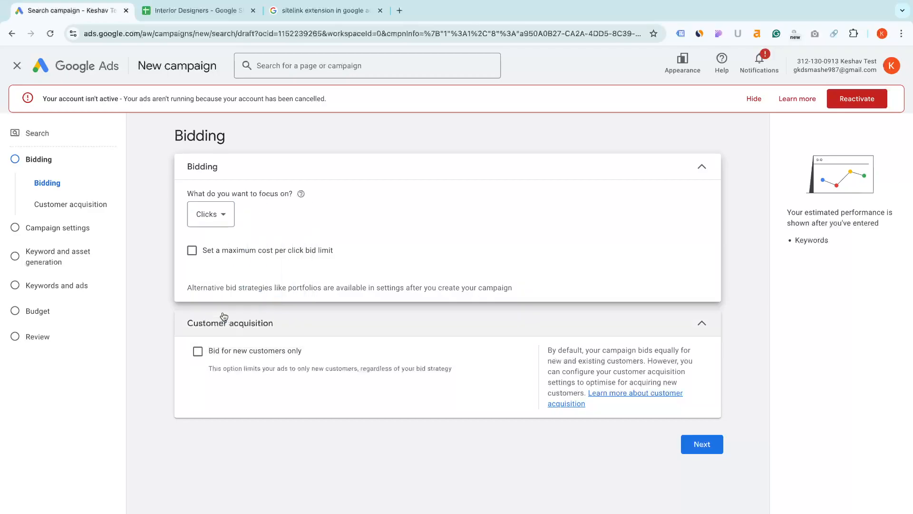
click(212, 20)
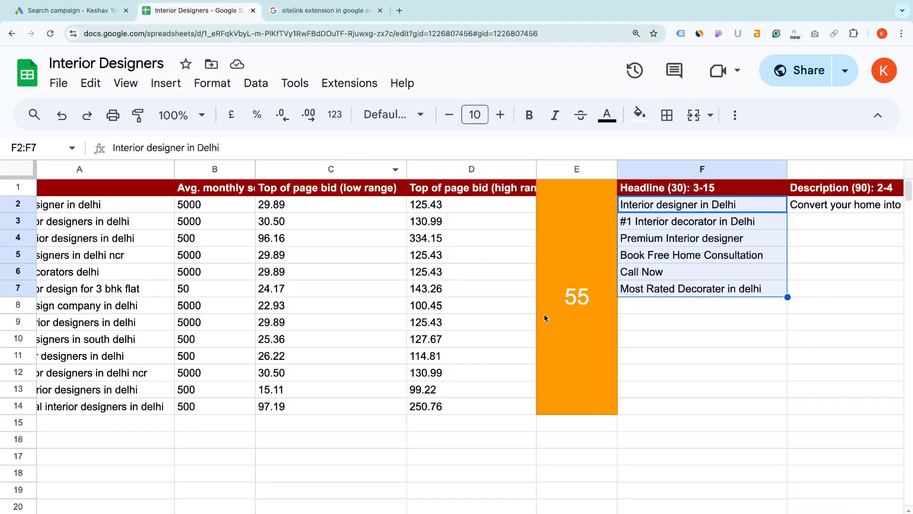
click(574, 316)
click(67, 11)
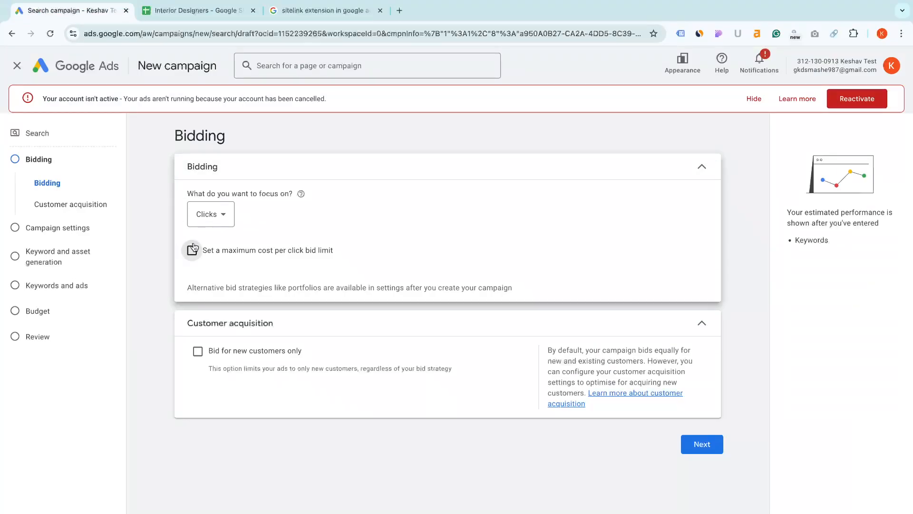
click(192, 249)
click(221, 287)
text(55)
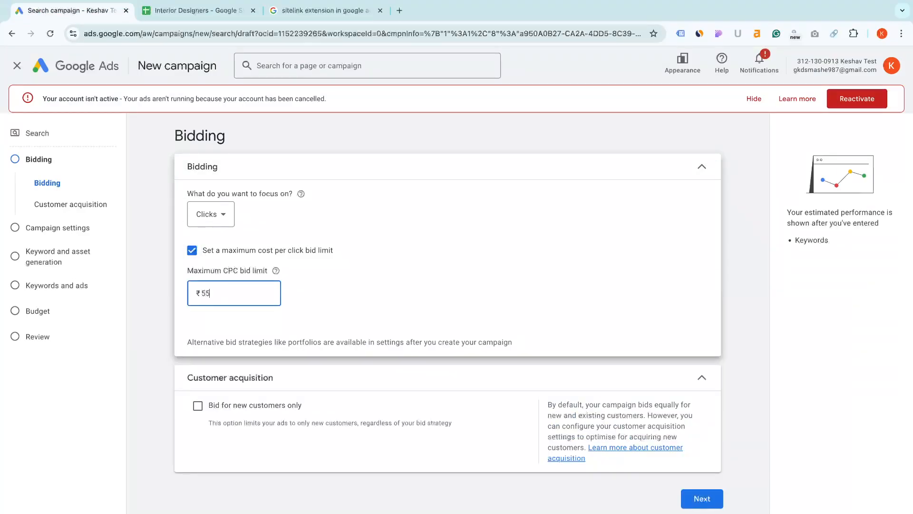
click(393, 325)
click(701, 498)
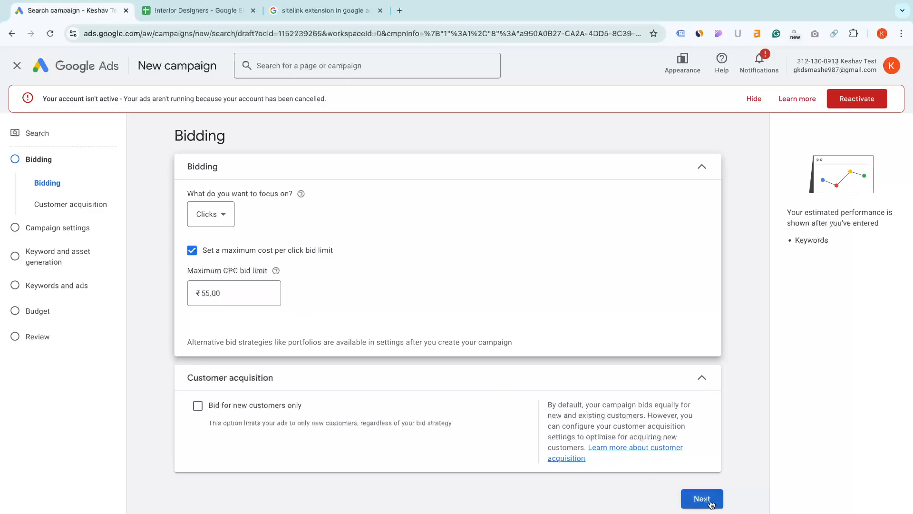
Exclude Google search partners and the Display Network from the campaign, and skip the keyword and asset generation
click(281, 259)
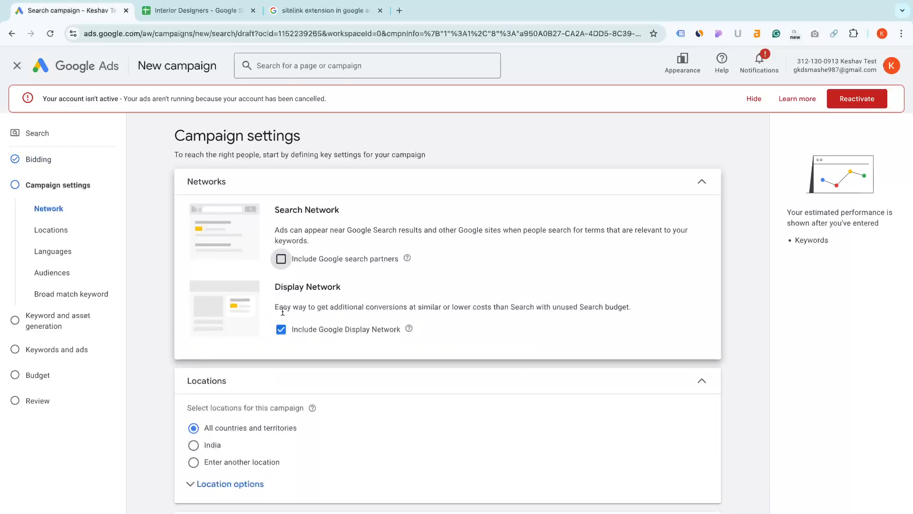
click(281, 330)
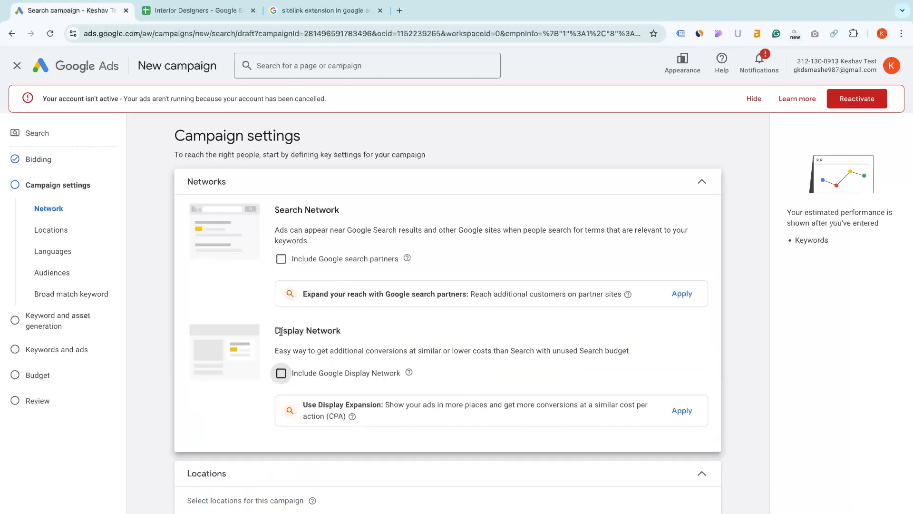
click(281, 258)
click(281, 373)
click(281, 258)
click(285, 332)
scroll(294, 407, down, 2)
scroll(221, 384, down, 6)
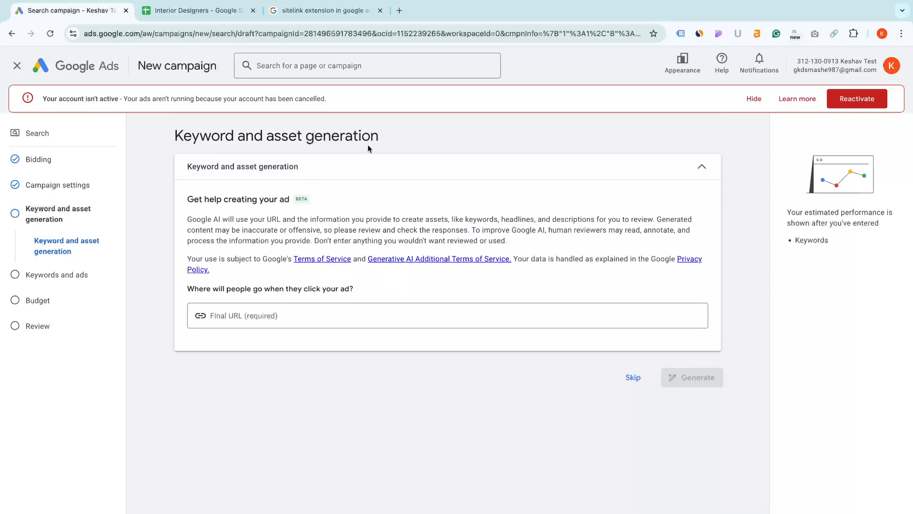
click(633, 377)
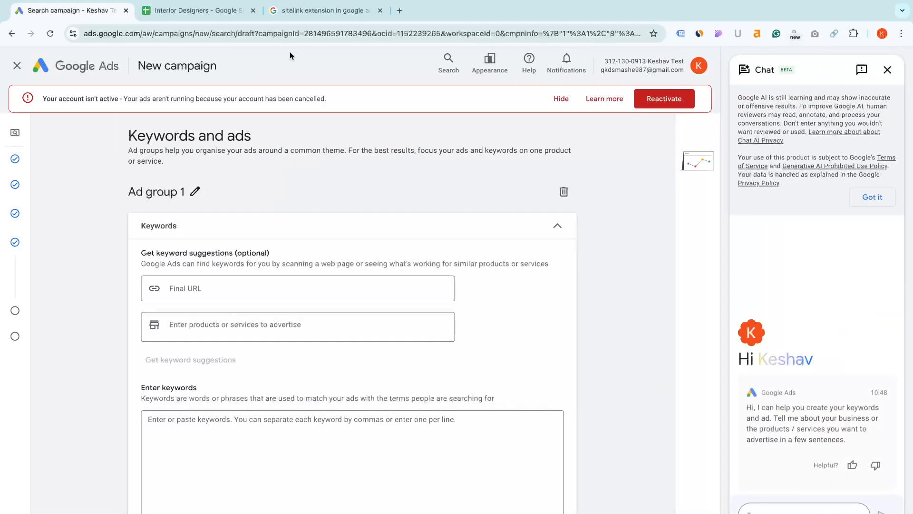
Copy the keywords in A2:A14 of the Interior Designers sheet into the keyword list of Ad group 1
click(231, 14)
click(129, 199)
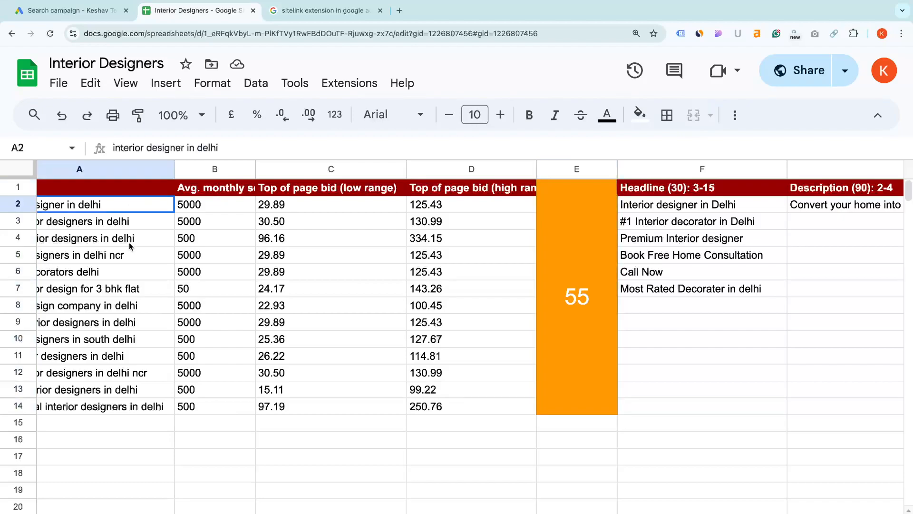
shift+click(132, 407)
key(ctrl+c)
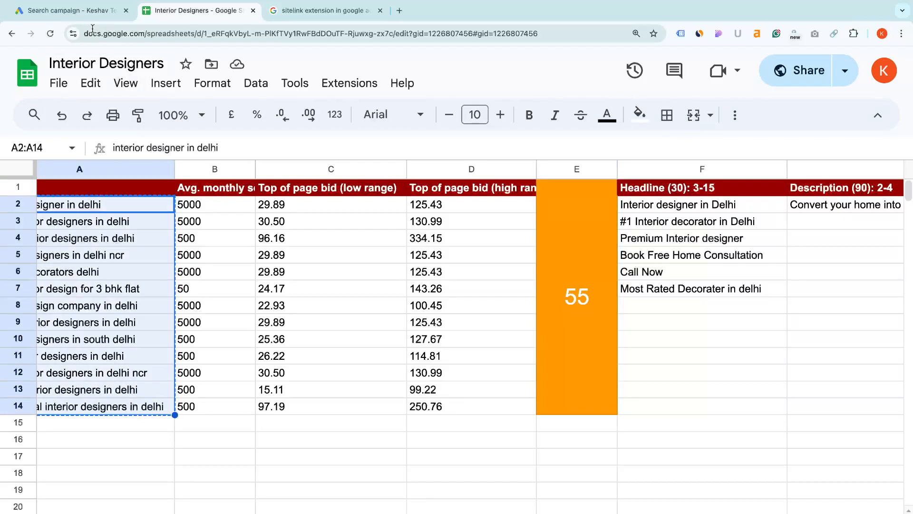
click(81, 10)
click(221, 426)
key(ctrl+v)
scroll(226, 408, down, 3)
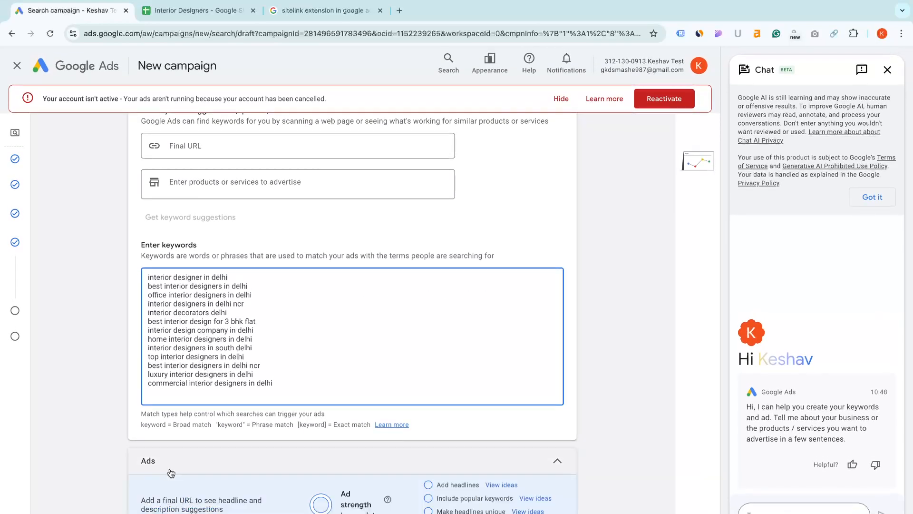
scroll(197, 475, down, 6)
scroll(210, 403, down, 4)
scroll(211, 403, up, 3)
click(202, 217)
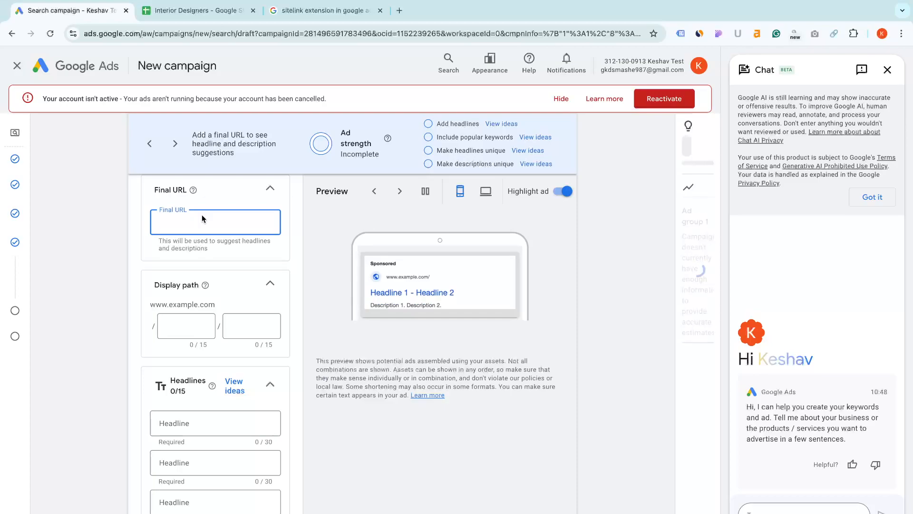
text(https://)
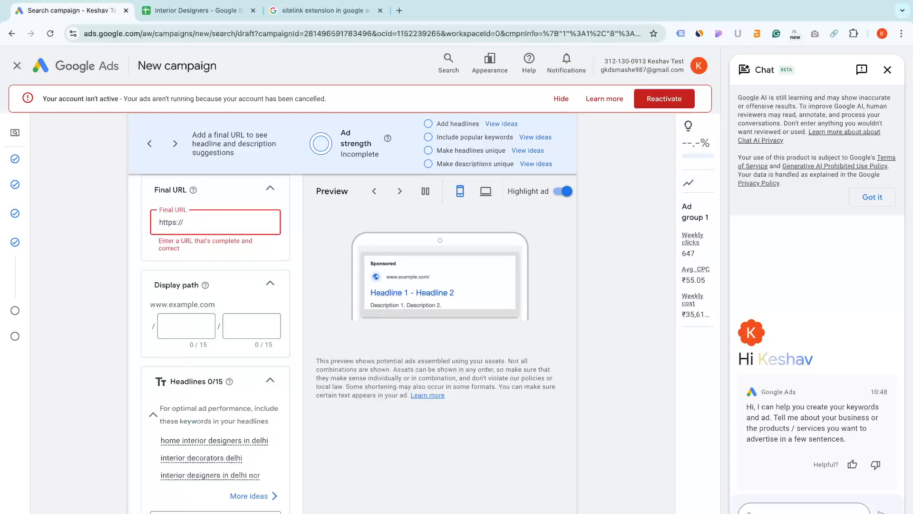
text(keshavdimri.com)
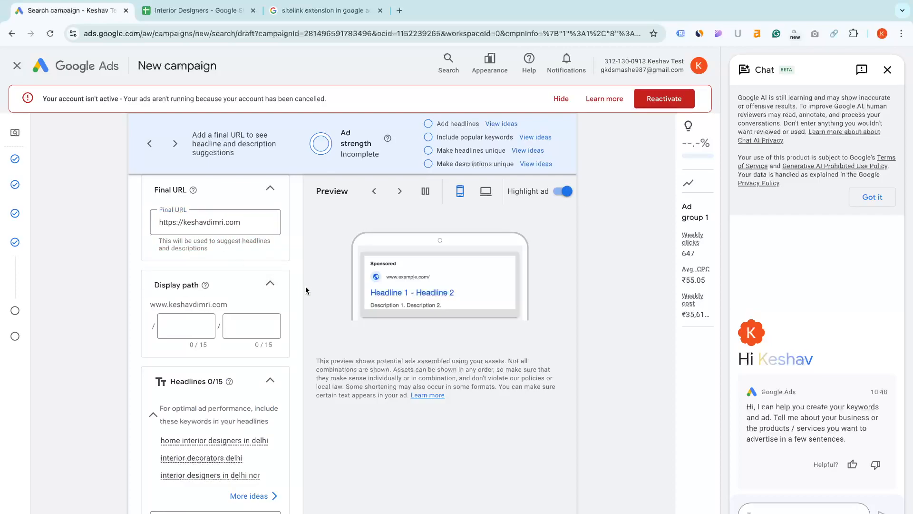
Copy "#1 Interior decorator in Delhi" from the Interior Designers sheet into the ad's first headline
scroll(295, 299, down, 2)
scroll(267, 343, down, 2)
click(202, 353)
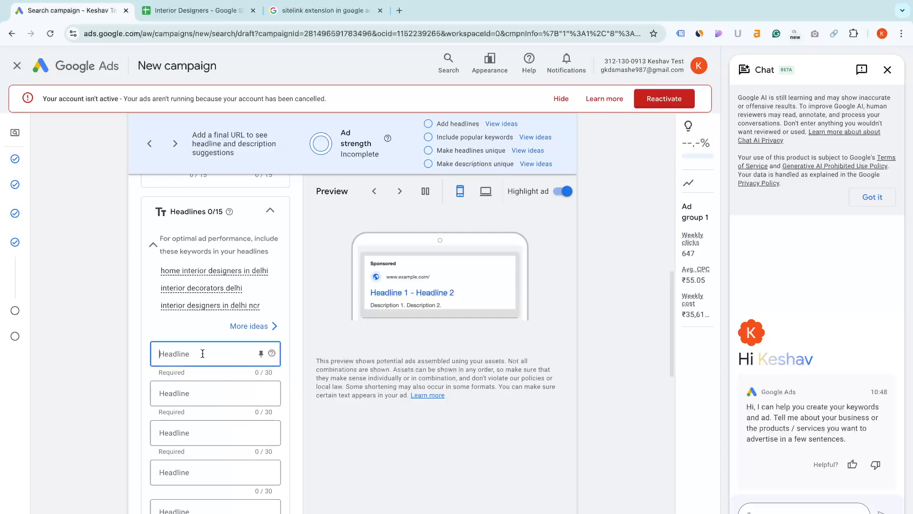
click(201, 11)
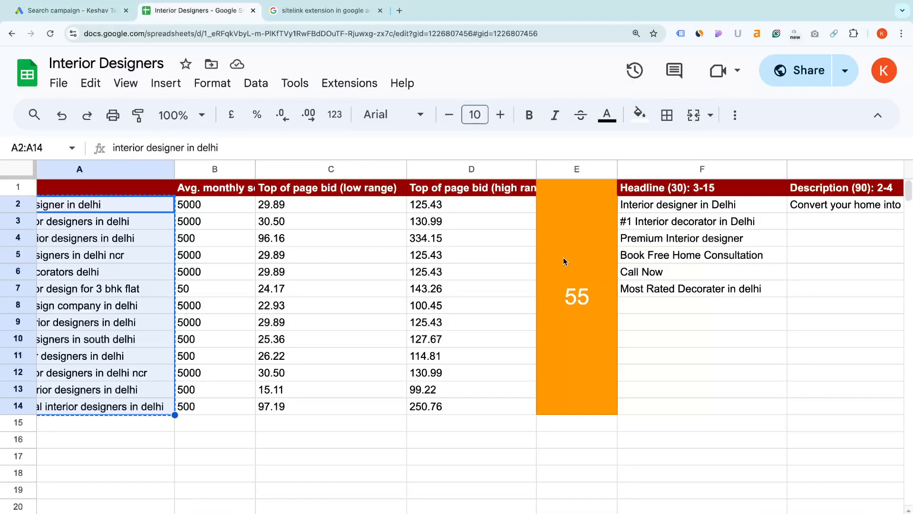
click(668, 220)
key(ctrl+c)
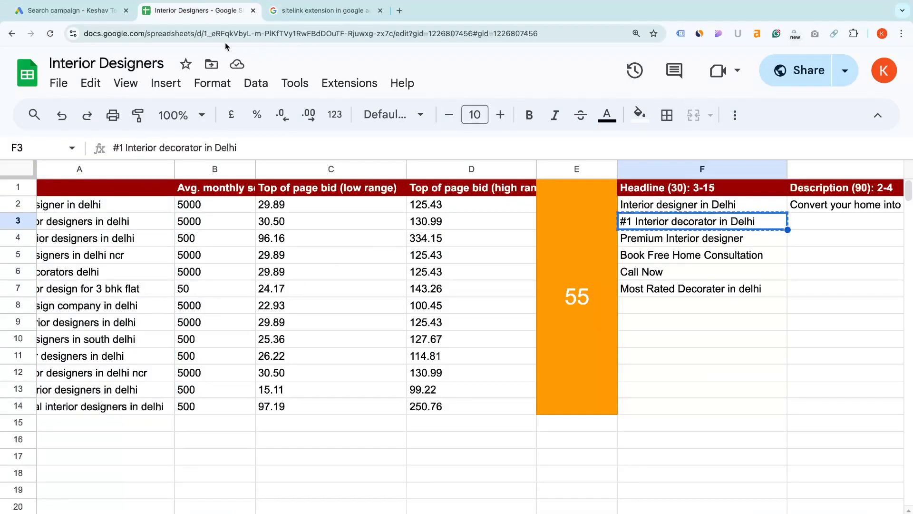
click(71, 11)
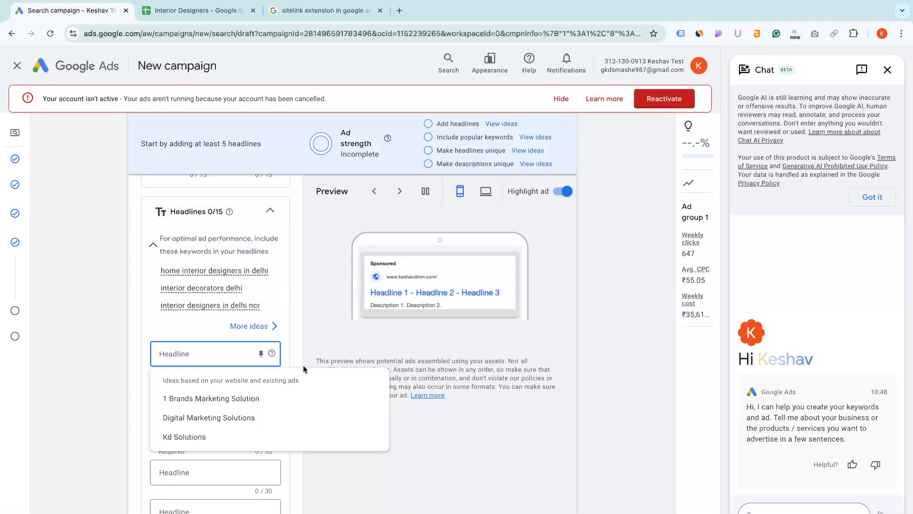
key(ctrl+v)
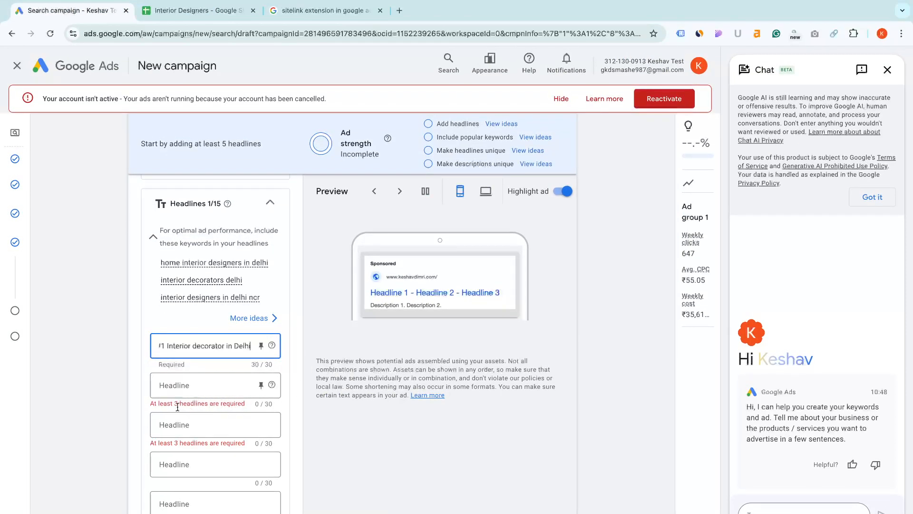
Copy "Premium Interior designer" from the Interior Designers sheet into the ad's second headline
scroll(177, 406, up, 1)
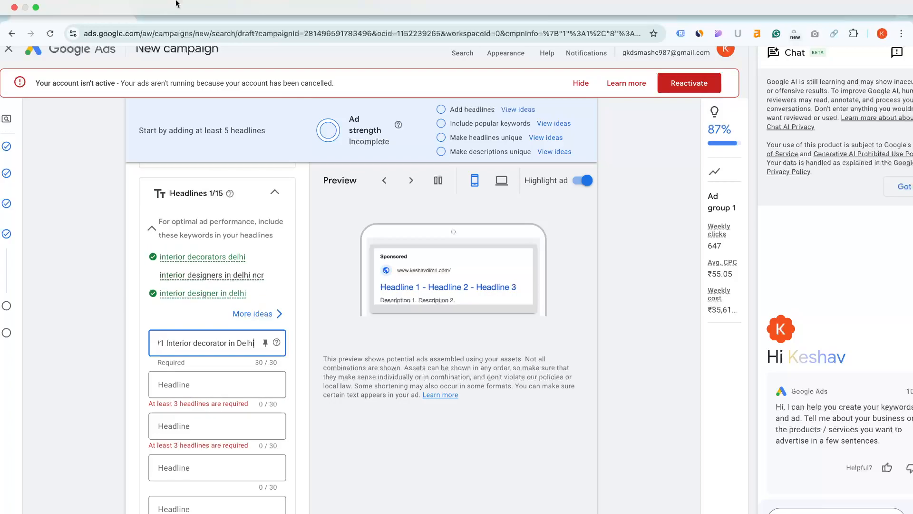
click(184, 13)
click(716, 239)
key(ctrl+c)
click(71, 10)
click(192, 385)
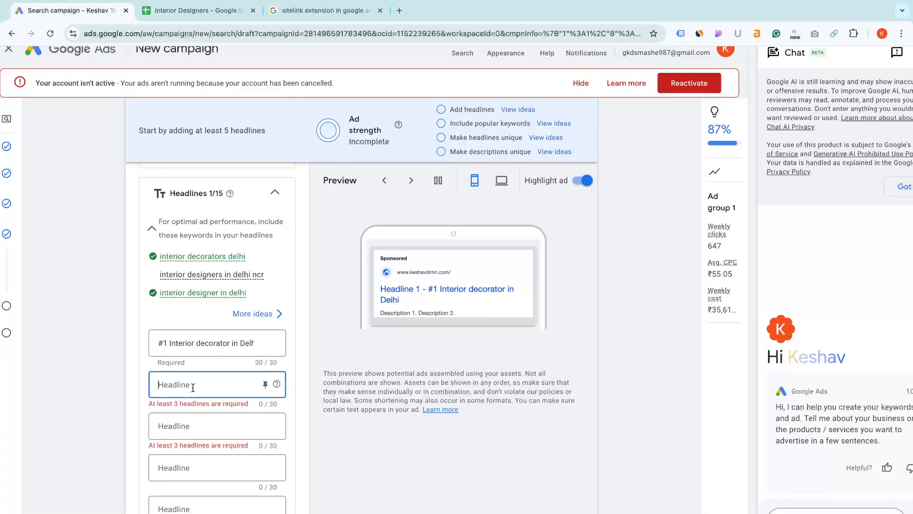
key(ctrl+v)
Copy "Interior designer in Delhi" from the Interior Designers sheet into the ad's third headline
click(197, 8)
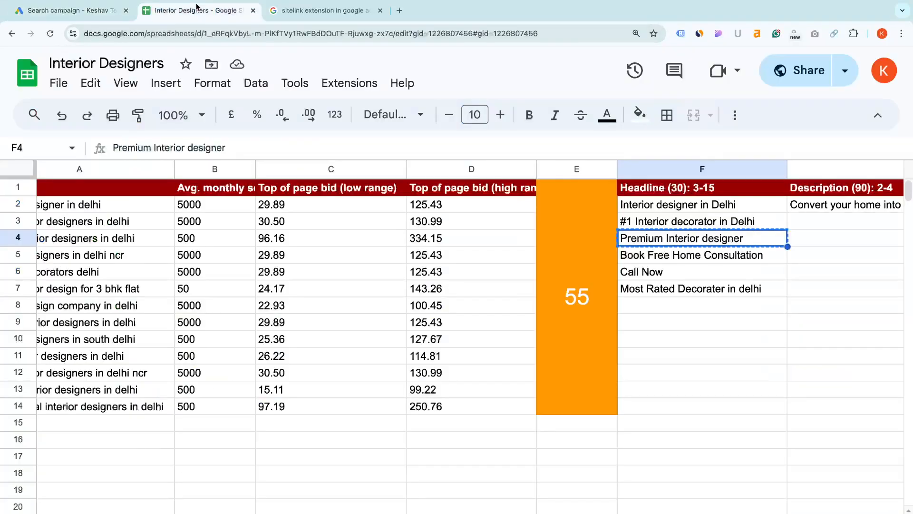
click(719, 205)
key(ctrl+c)
click(71, 11)
click(209, 421)
key(ctrl+v)
scroll(301, 481, down, 5)
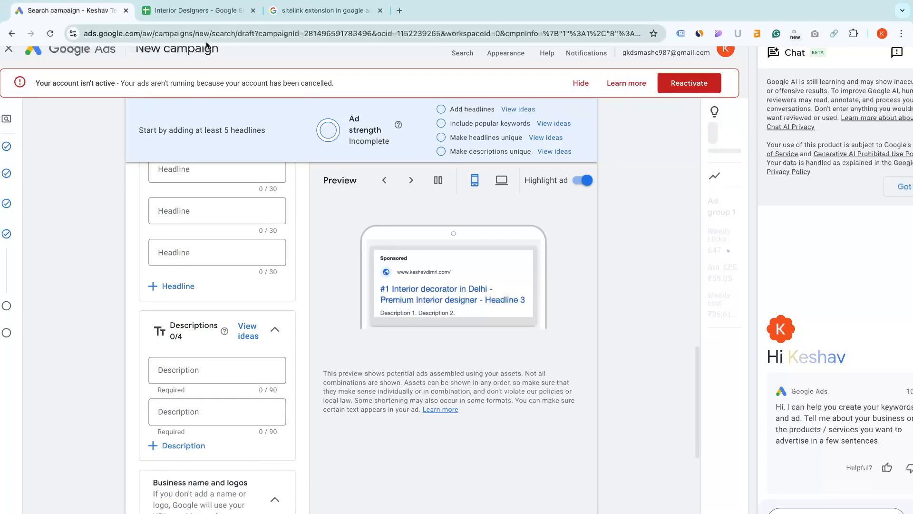
Copy "Convert your home into a world class luxury design with xyz. normal living to dream home" from the Interior Designers sheet into the ad's first description
click(198, 11)
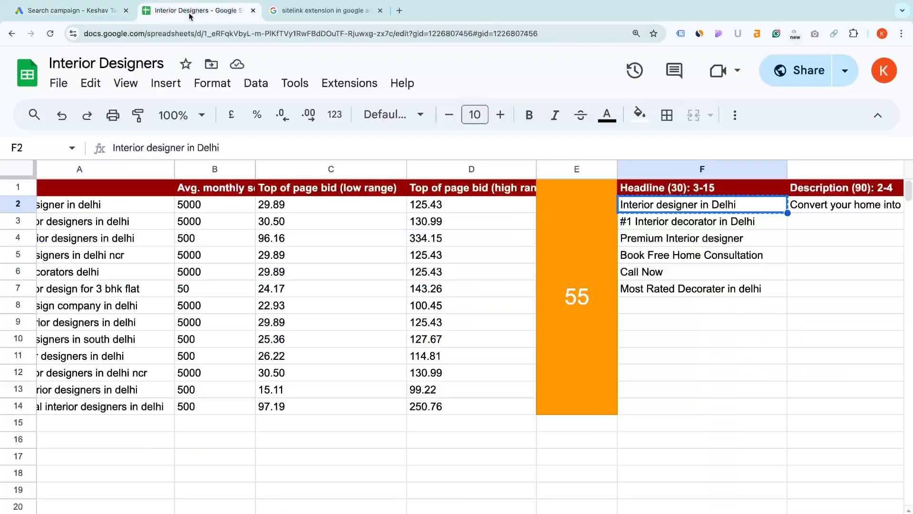
click(793, 215)
key(ctrl+c)
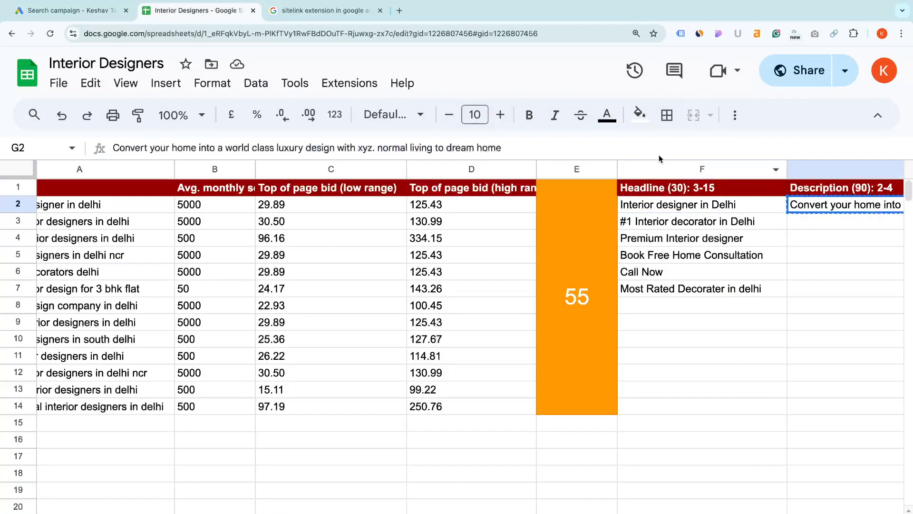
click(71, 10)
click(225, 373)
key(ctrl+v)
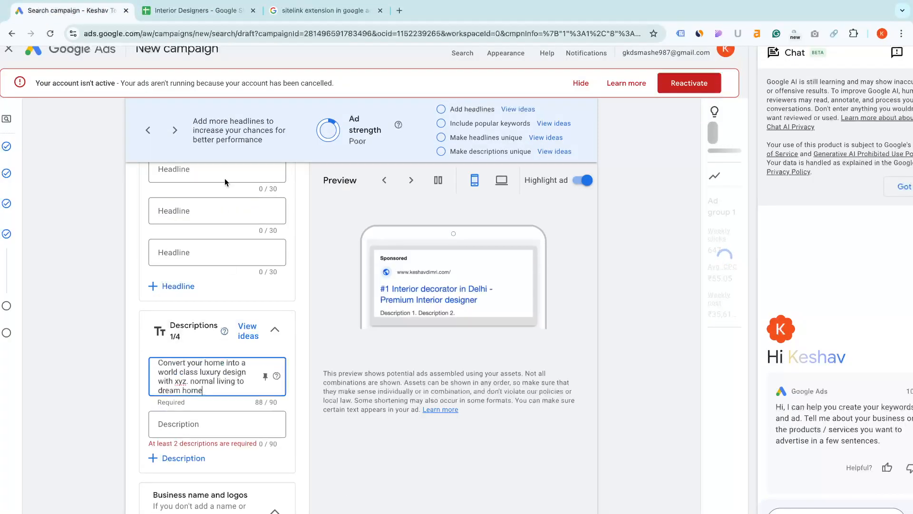
Copy "Most Rated Decorater in delhi" from the Interior Designers sheet into the ad's second description
click(193, 11)
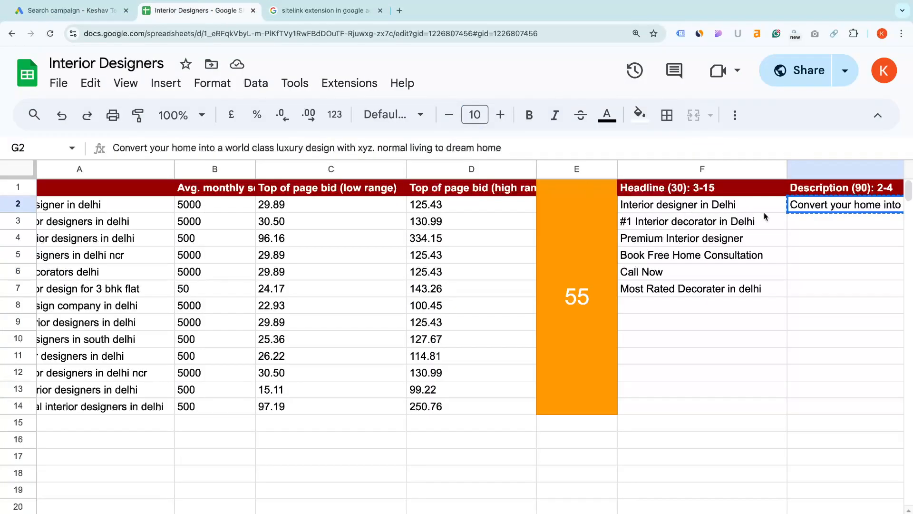
click(687, 286)
key(ctrl+c)
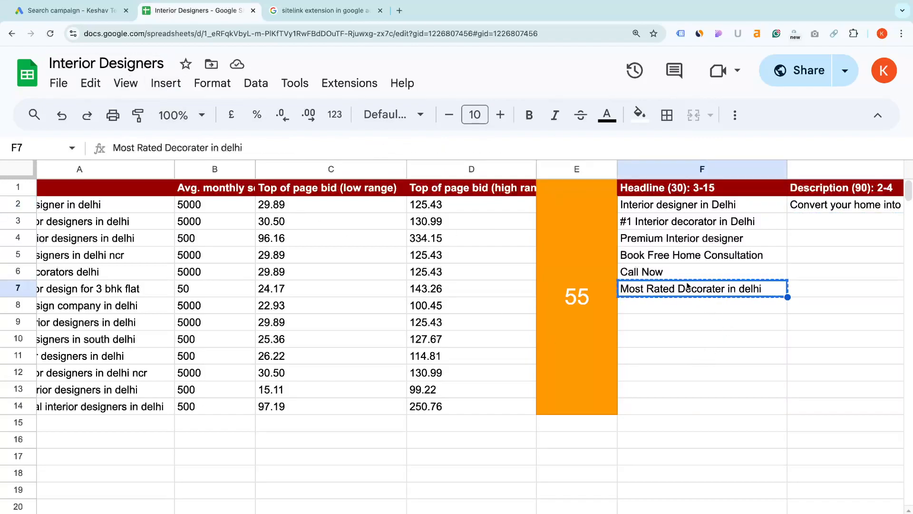
click(54, 11)
click(206, 432)
key(ctrl+v)
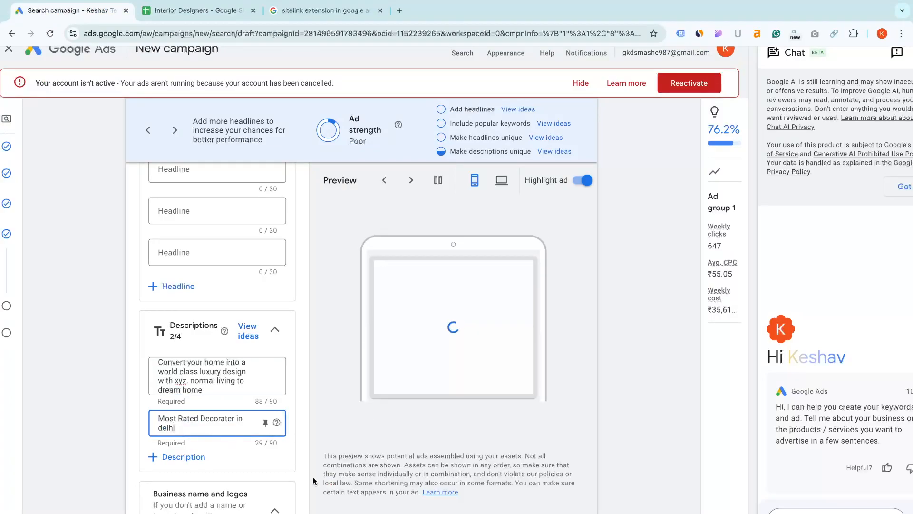
Look over the ad's business name and sitelink sections, and search Google Images for "business name & logo extension in google ads"
scroll(309, 476, down, 5)
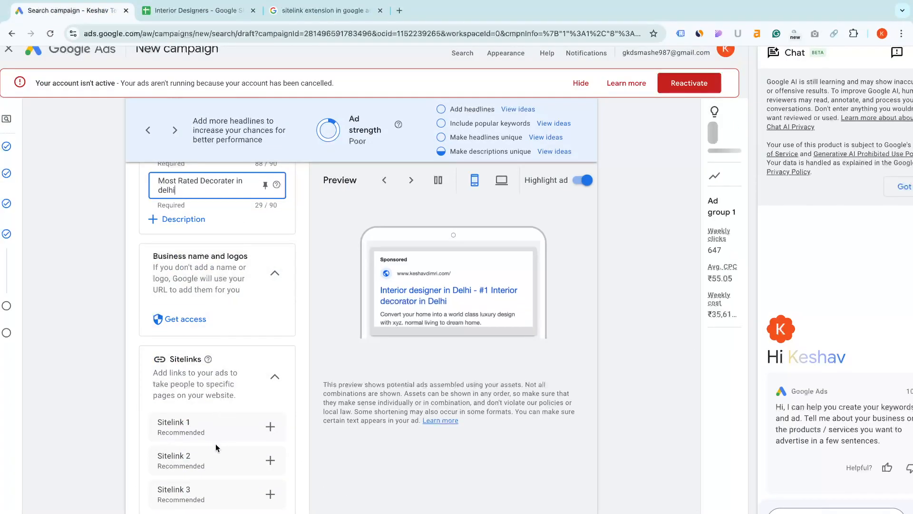
scroll(214, 433, down, 3)
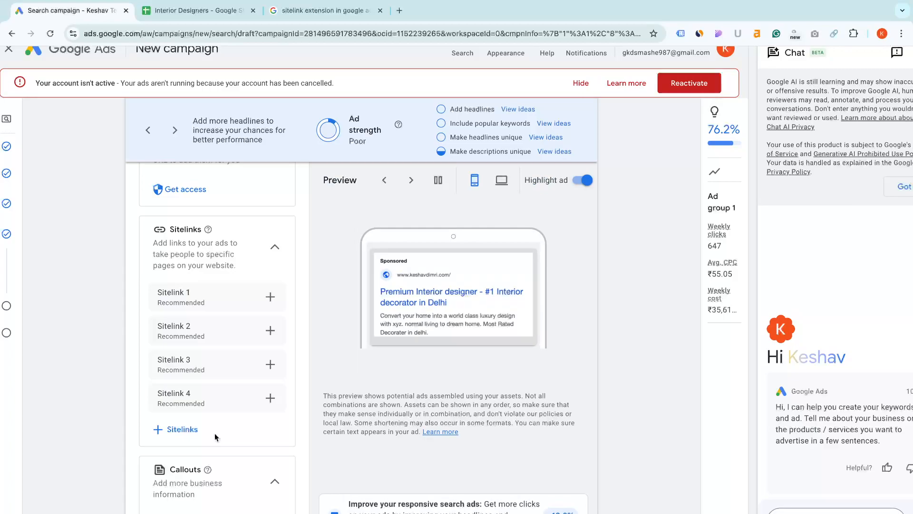
scroll(215, 433, up, 3)
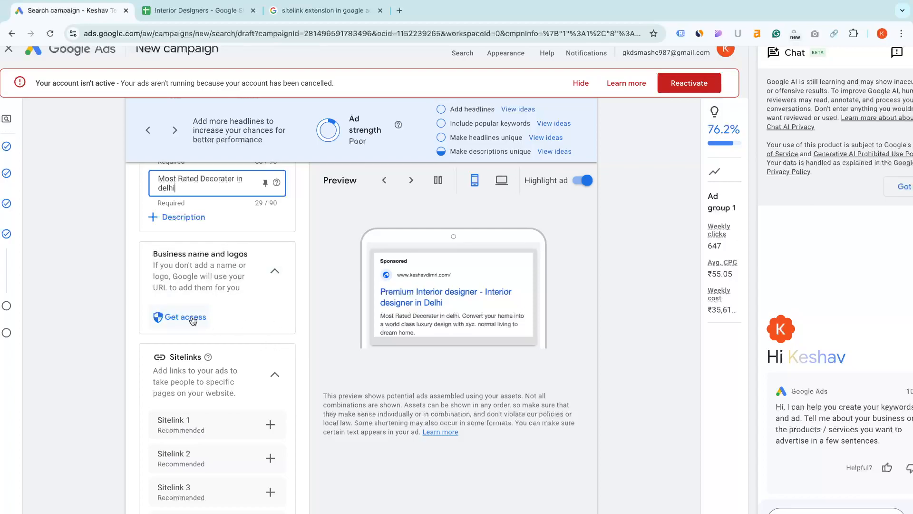
click(305, 14)
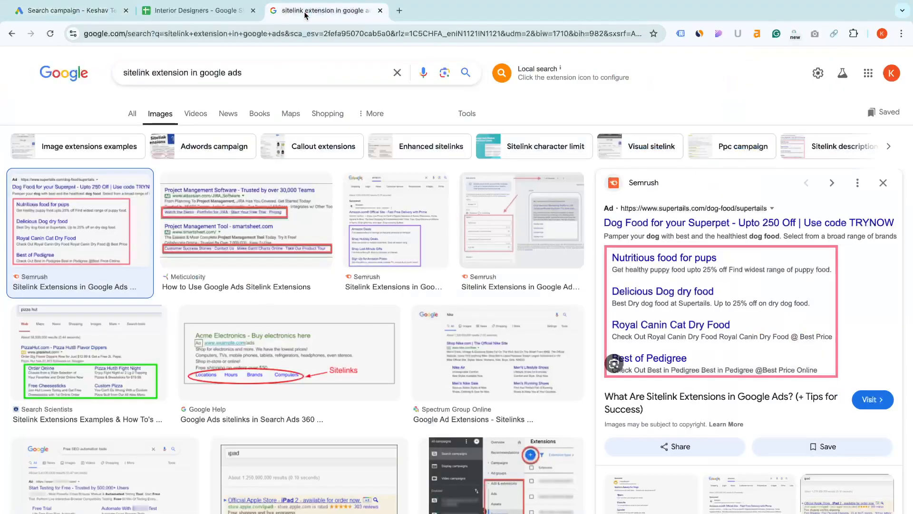
drag(191, 72, 69, 72)
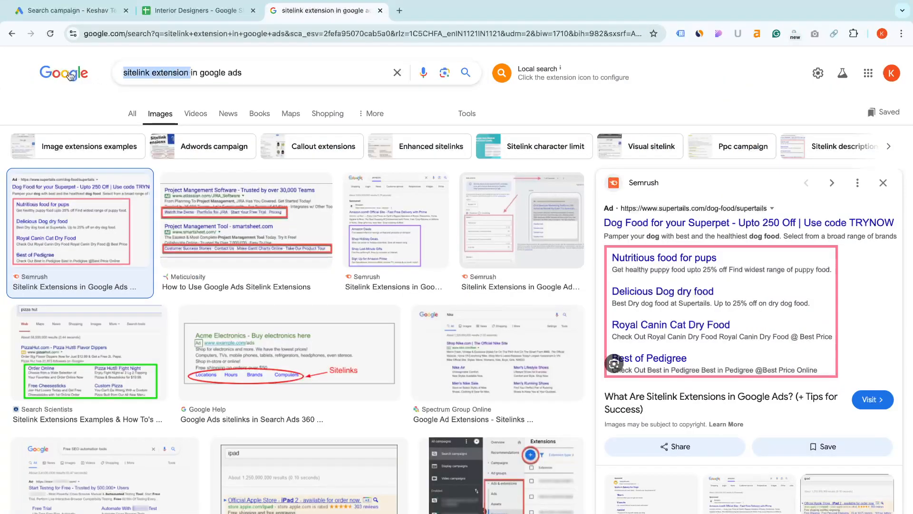
click(127, 73)
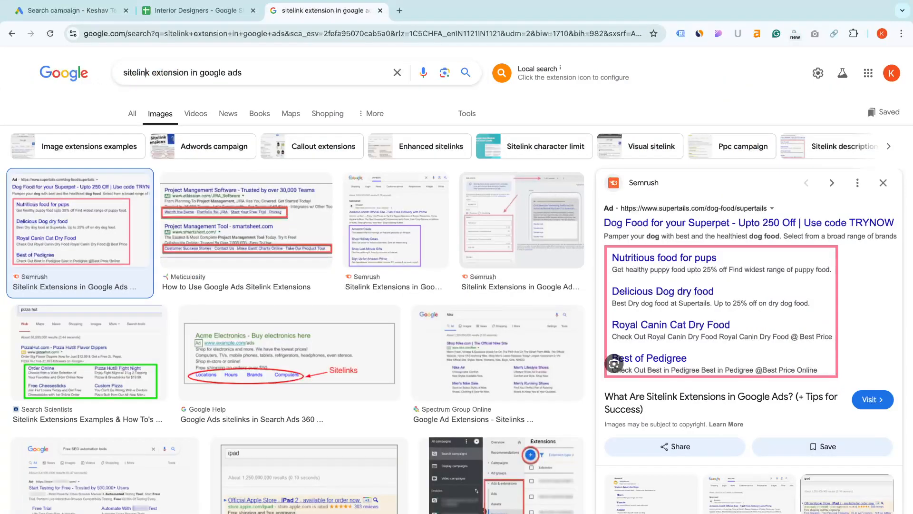
double_click(127, 73)
text(business na)
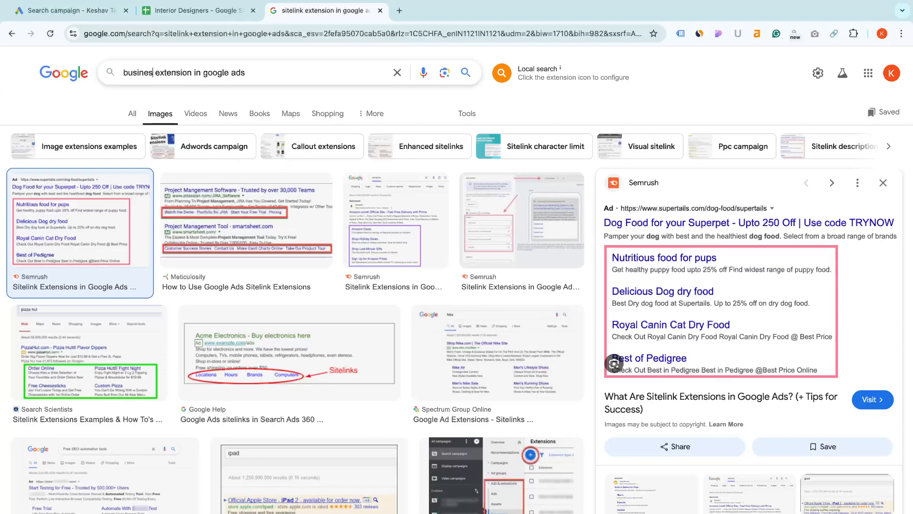
text(me & logo)
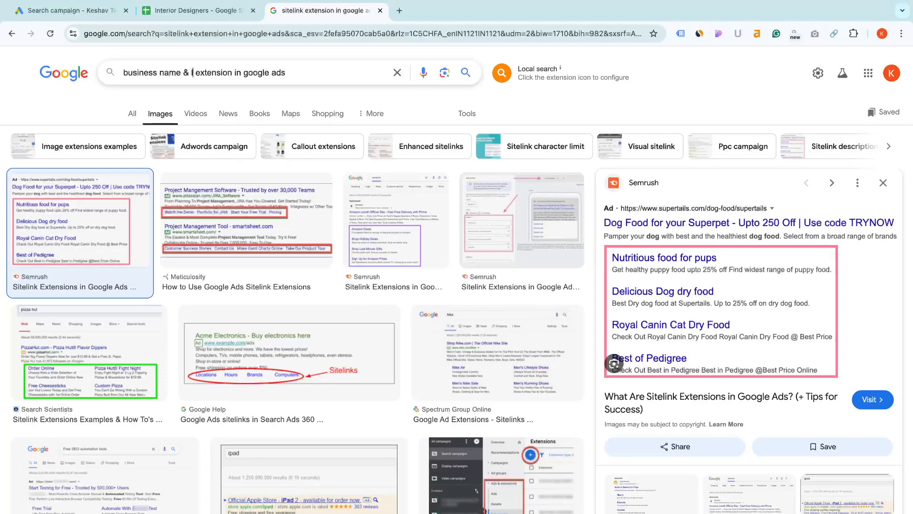
key(Return)
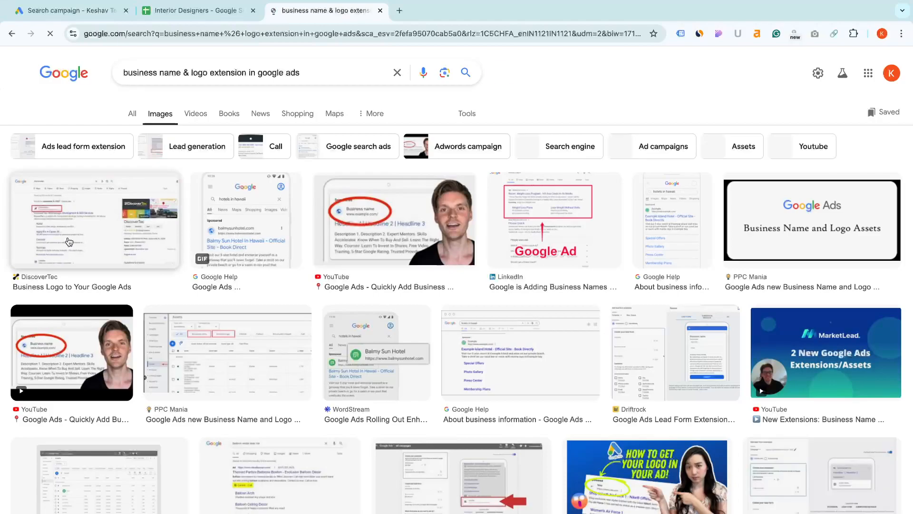
Examine the YouTube, Google Help and WordStream example images of ads showing a business name and logo
click(367, 233)
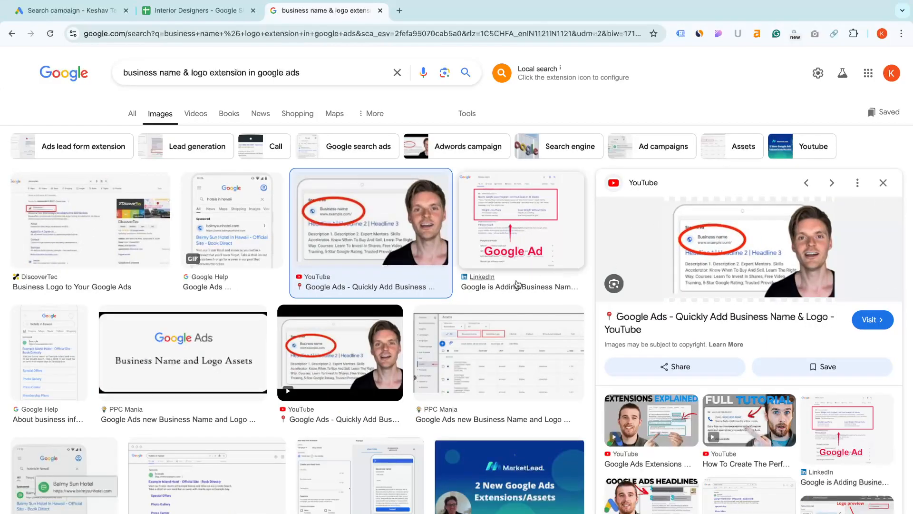
click(63, 365)
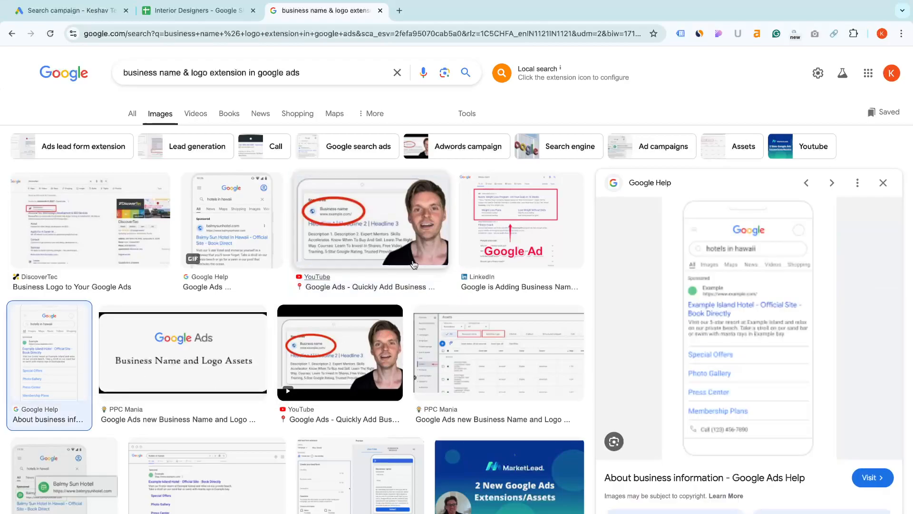
scroll(757, 314, up, 5)
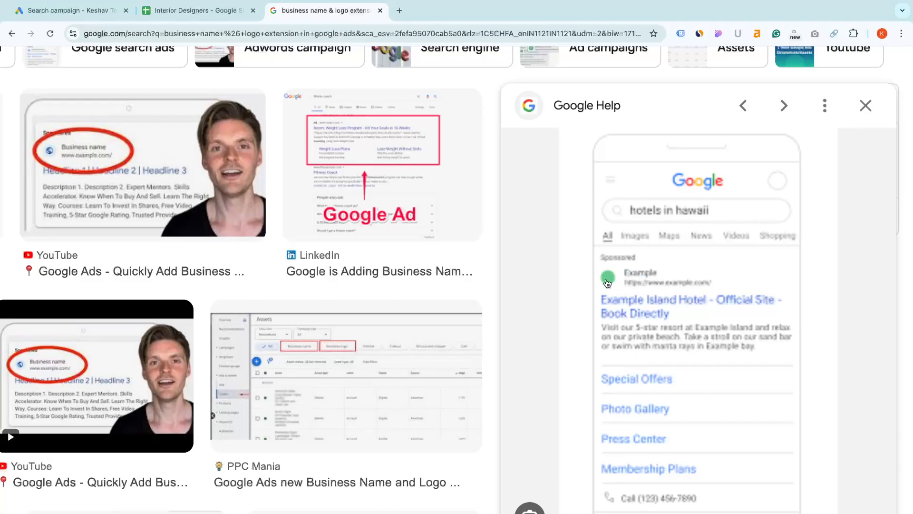
scroll(241, 288, down, 5)
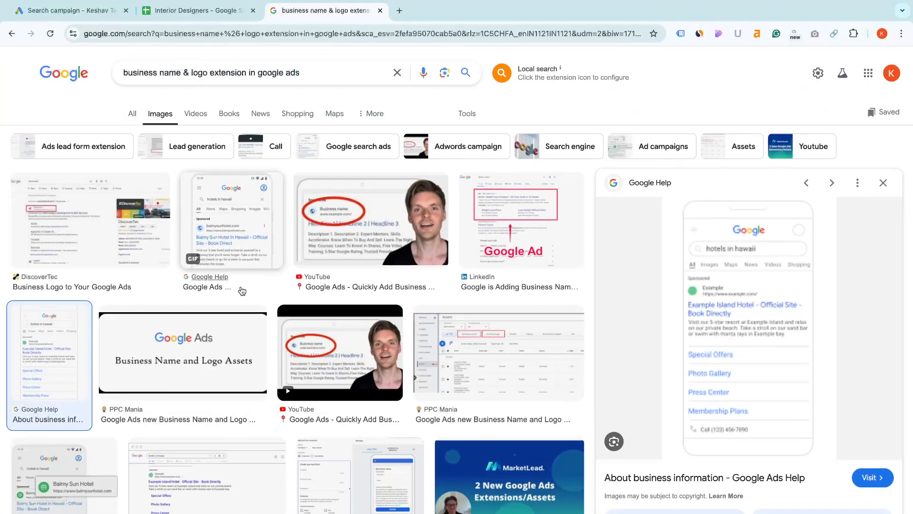
scroll(241, 286, down, 4)
click(64, 274)
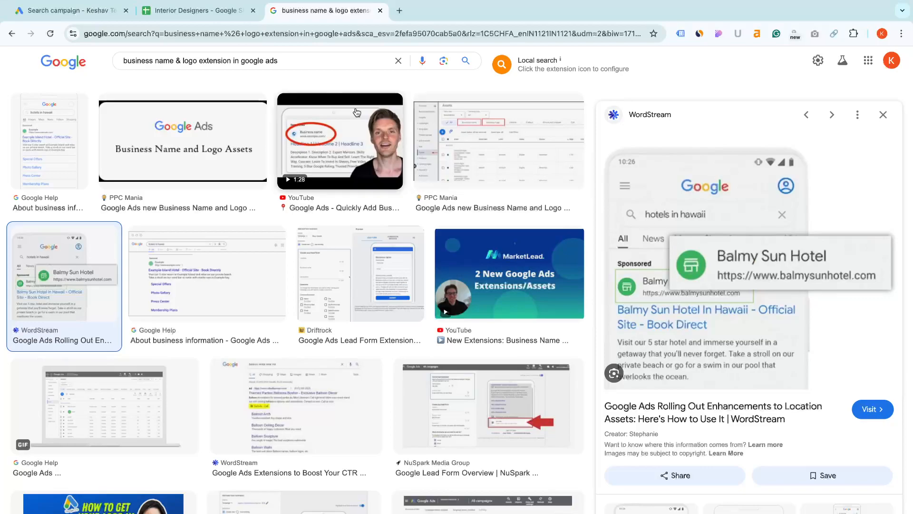
In the Google Ads campaign draft, open the access page for business name and logos, and return to the draft
click(190, 10)
click(122, 13)
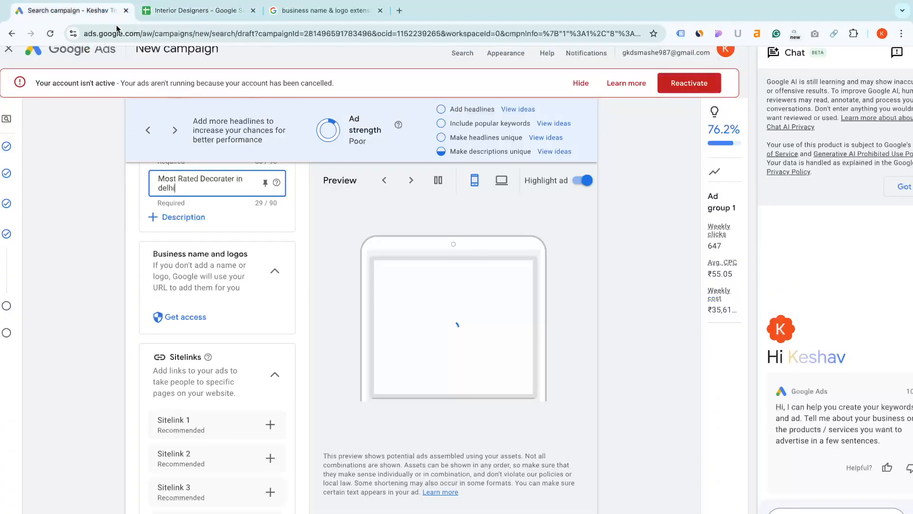
click(193, 323)
drag(161, 34, 242, 33)
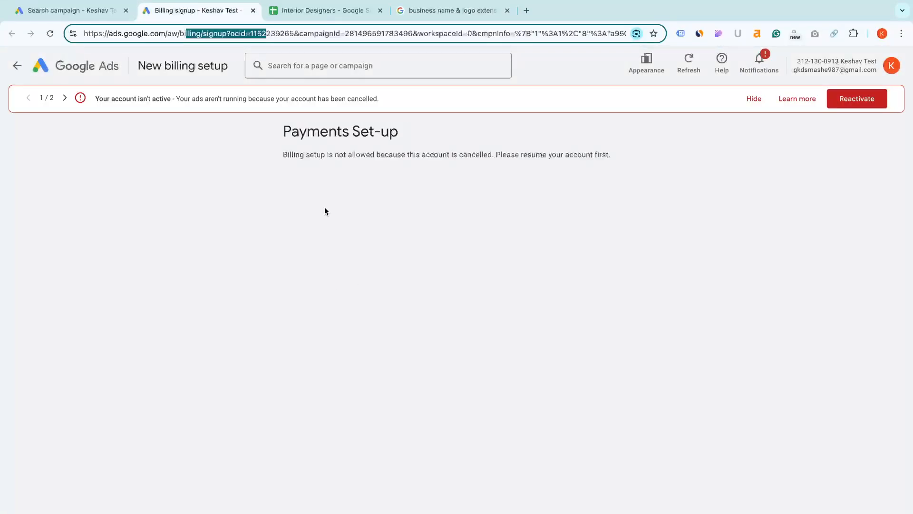
click(103, 19)
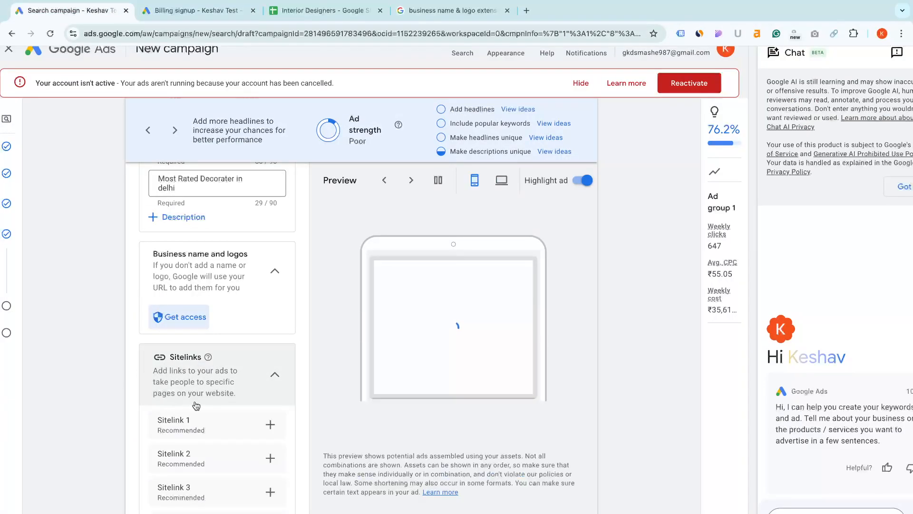
Look over the draft's sitelinks section and search Google Images for "sitelink extension in google ads"
scroll(196, 406, down, 1)
scroll(221, 421, down, 1)
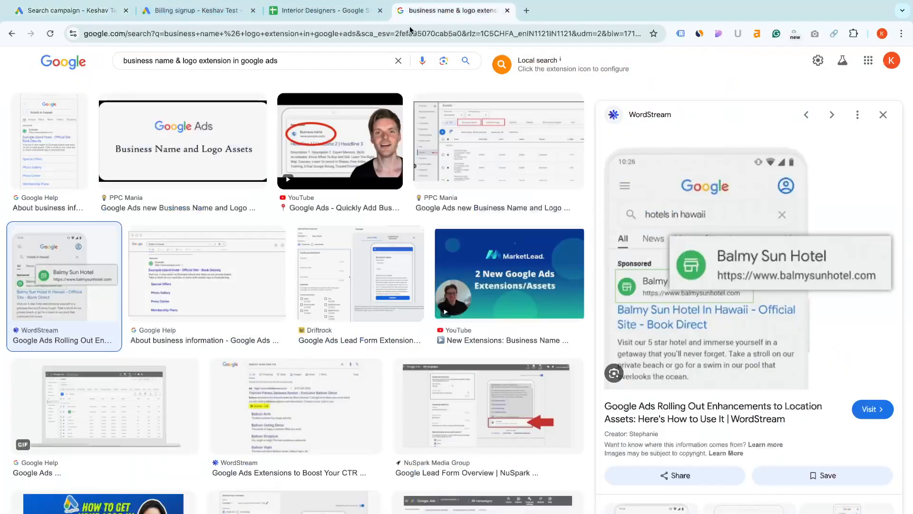
click(452, 10)
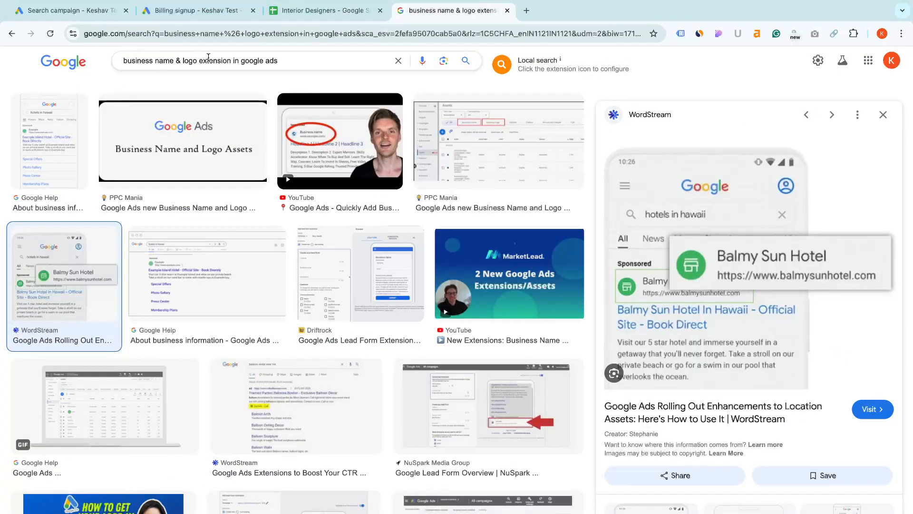
drag(196, 60, 122, 60)
text(sitelin)
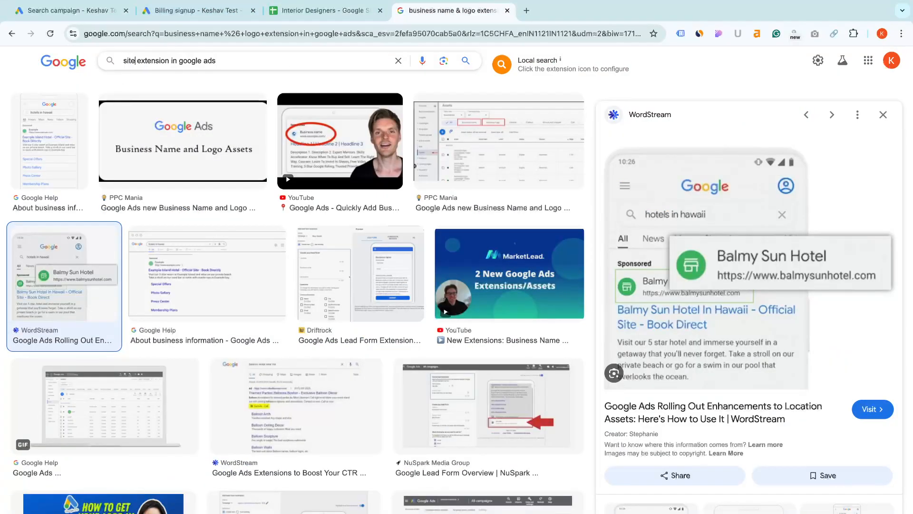
text(k)
key(Return)
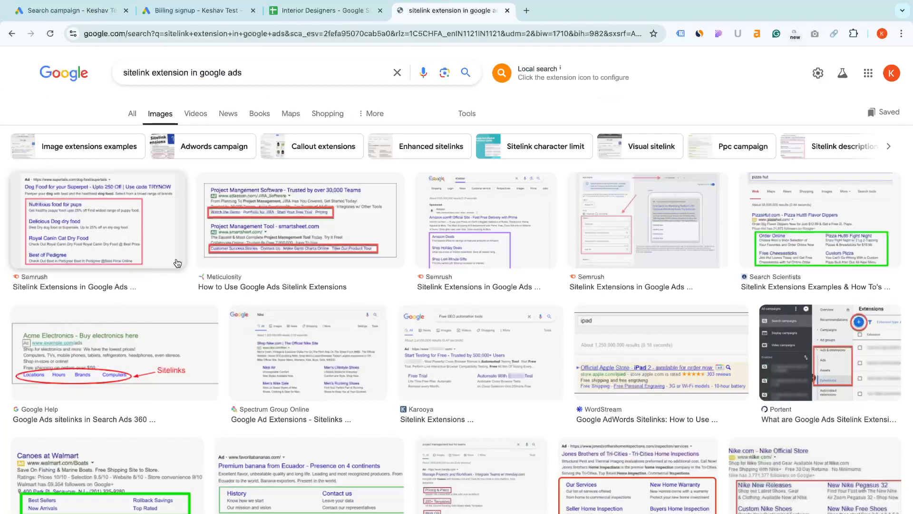
Examine the sitelinks highlighted in the Semrush dog food ad and the Meticulosity project management ads
click(119, 233)
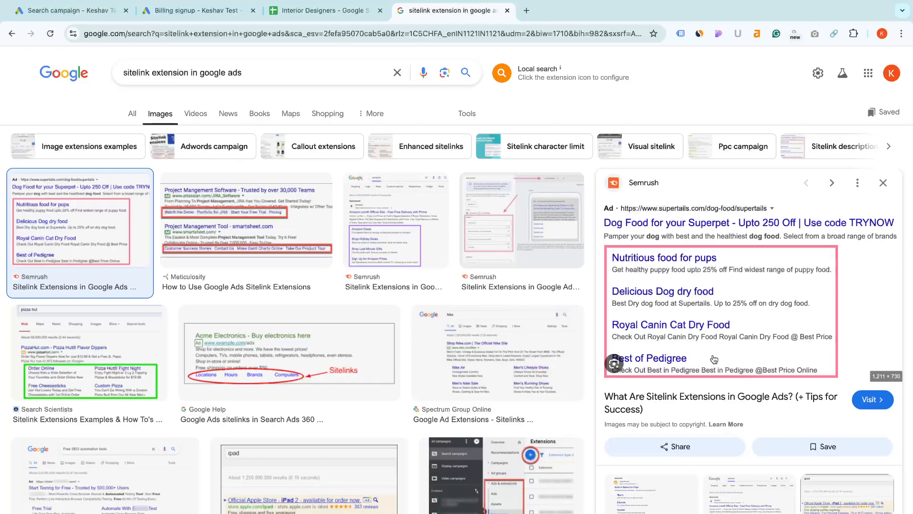
click(319, 248)
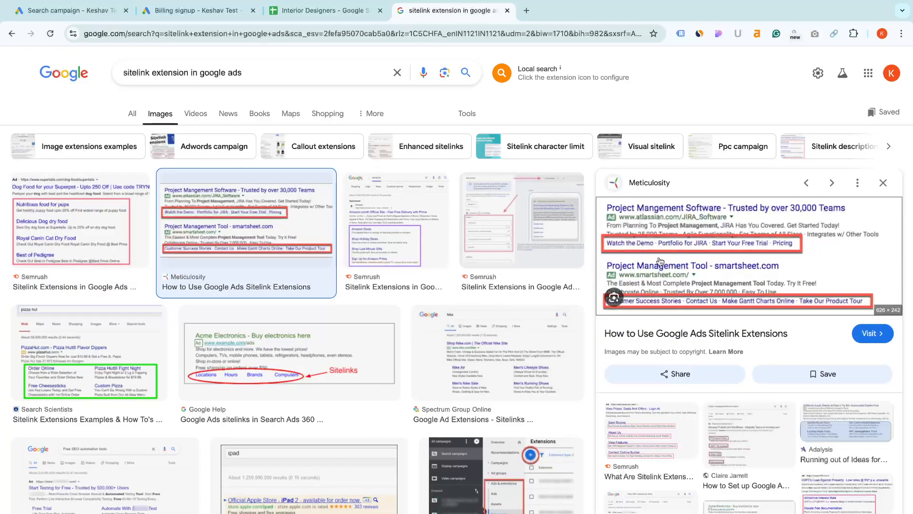
scroll(660, 263, up, 4)
scroll(660, 262, down, 3)
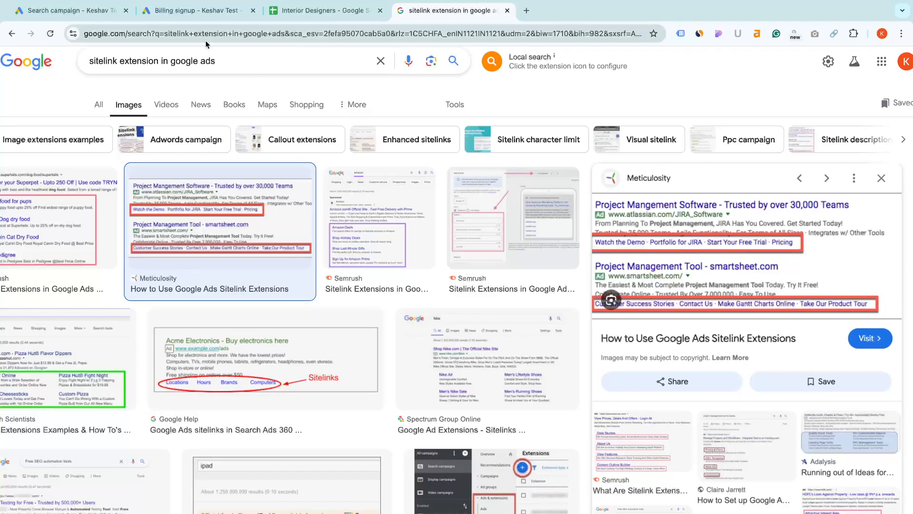
Return to the Google Ads campaign draft and create the first sitelink with the text "Free Consultation"
click(105, 11)
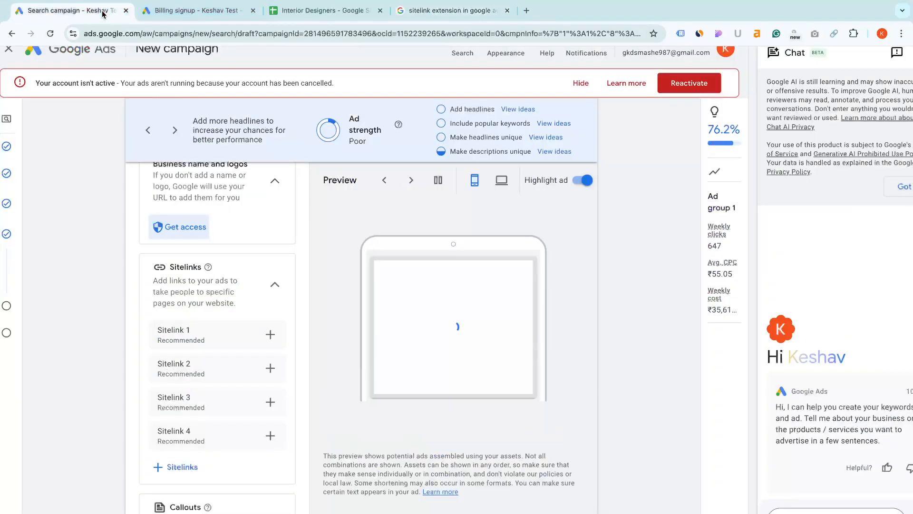
click(270, 334)
click(286, 164)
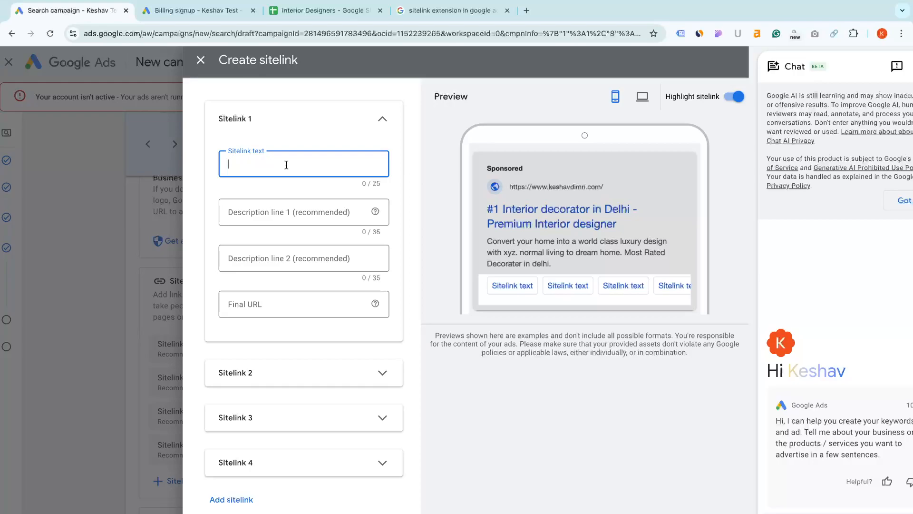
text(FREE Co)
key(ctrl+a)
text(Free)
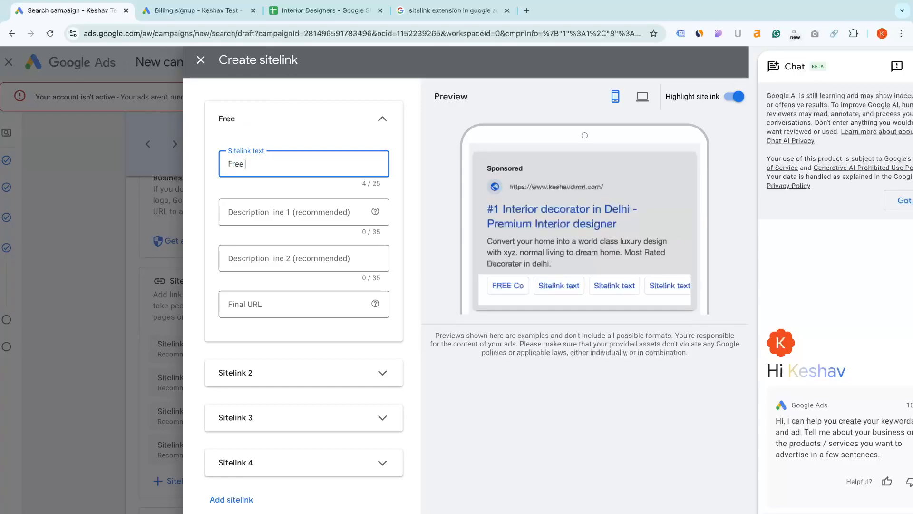
text( Consultation)
click(266, 213)
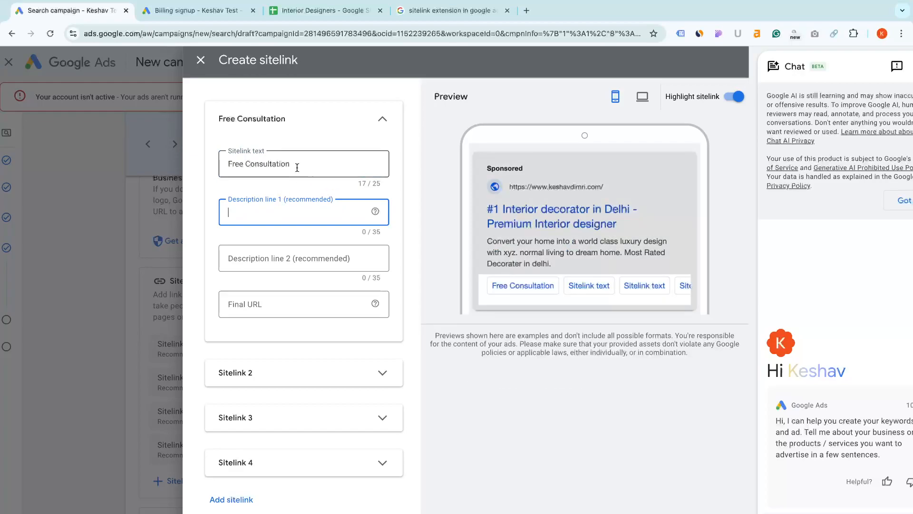
click(298, 166)
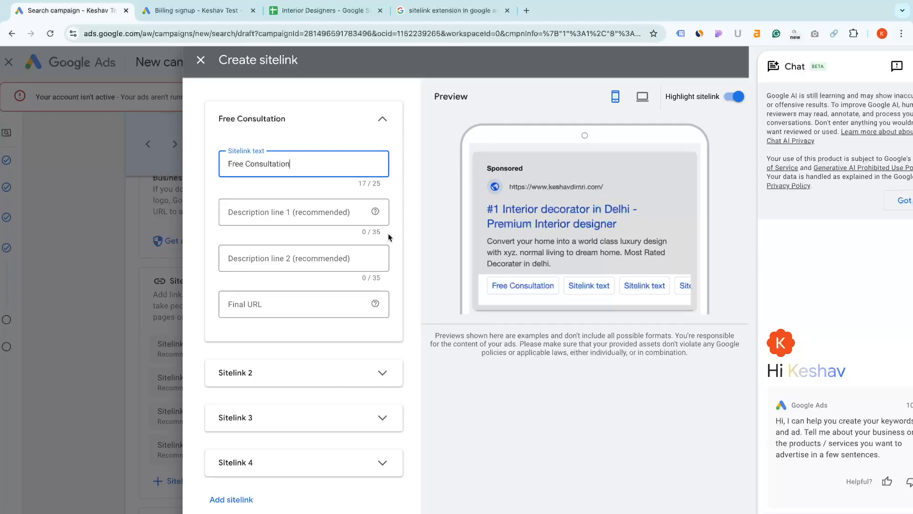
Fill in description line 1 of the Free Consultation sitelink with "Call now to book free consultation"
key(Tab)
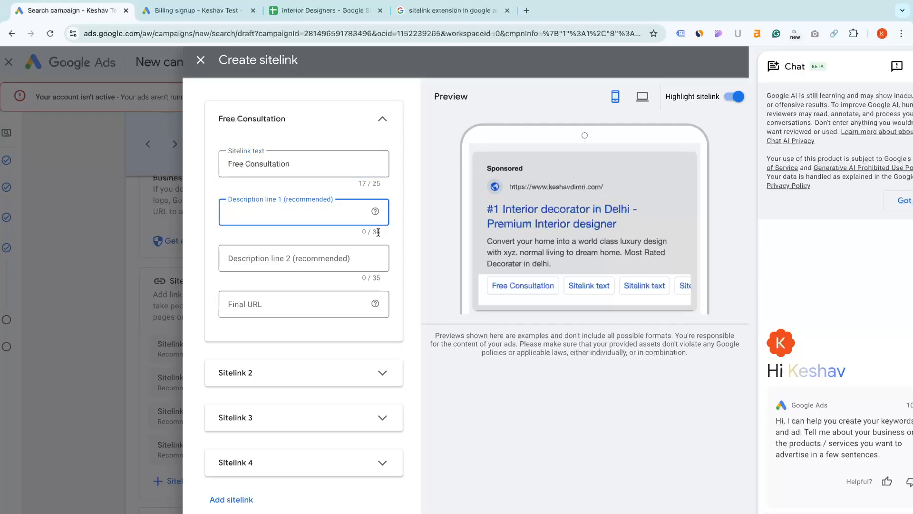
click(333, 261)
click(319, 208)
click(307, 253)
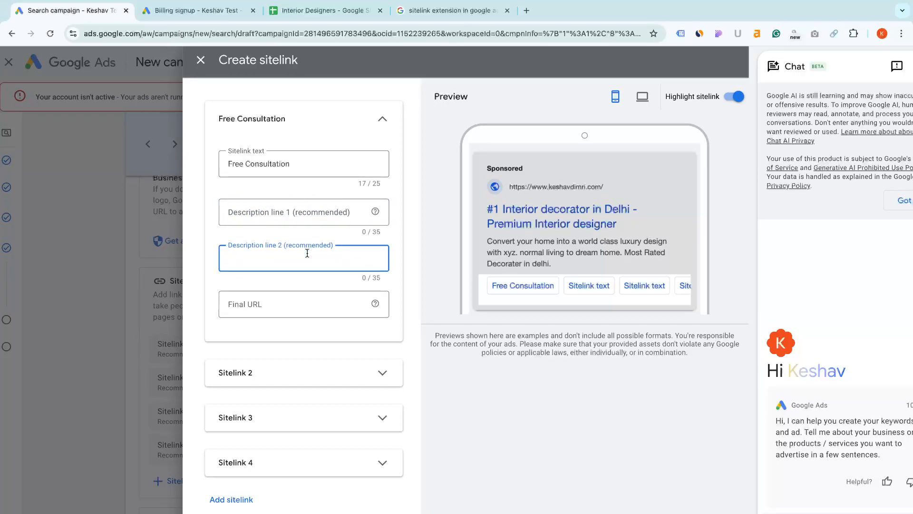
click(296, 199)
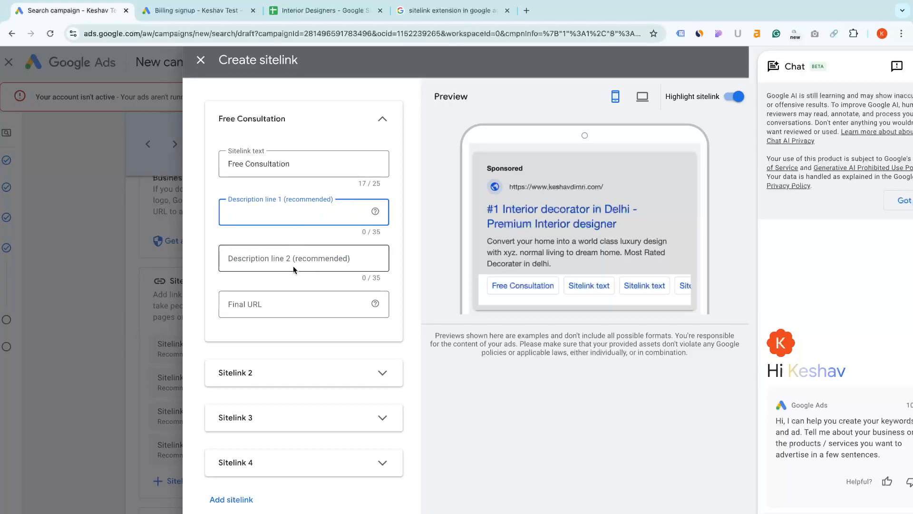
text(bb)
click(364, 264)
click(336, 299)
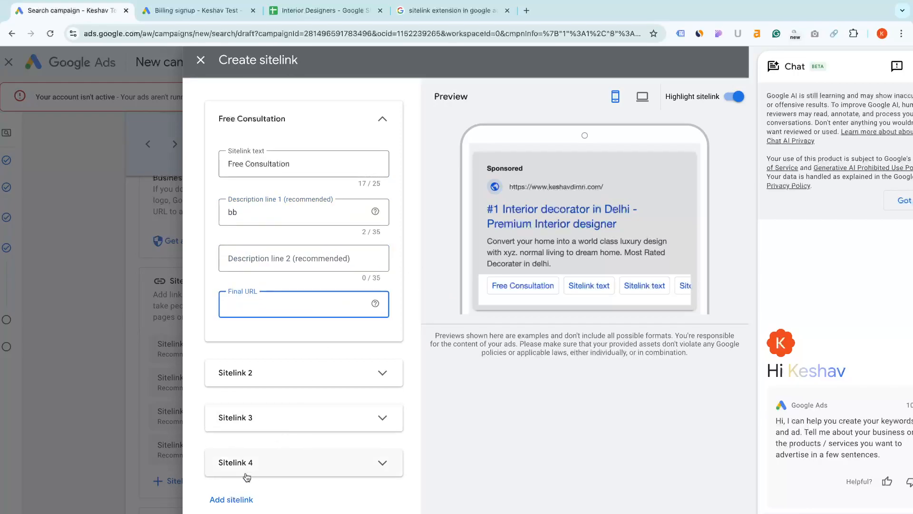
scroll(264, 460, down, 1)
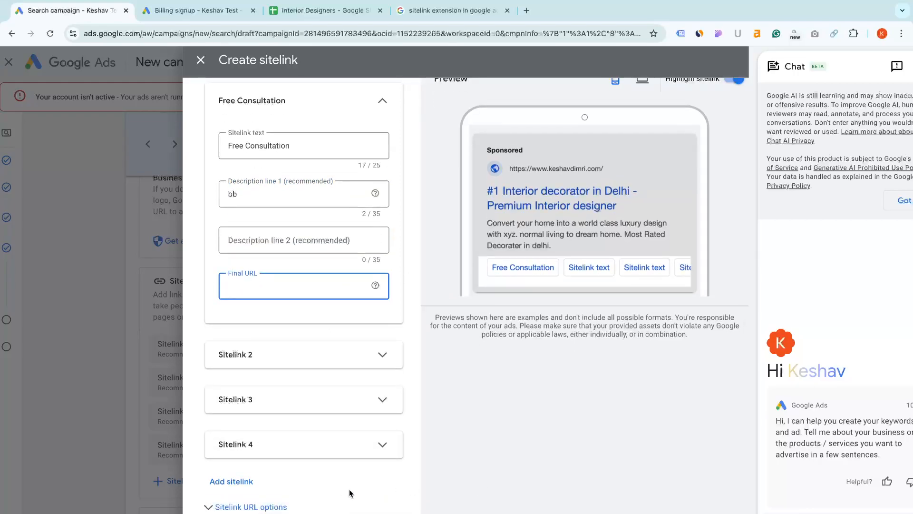
key(ctrl+minus)
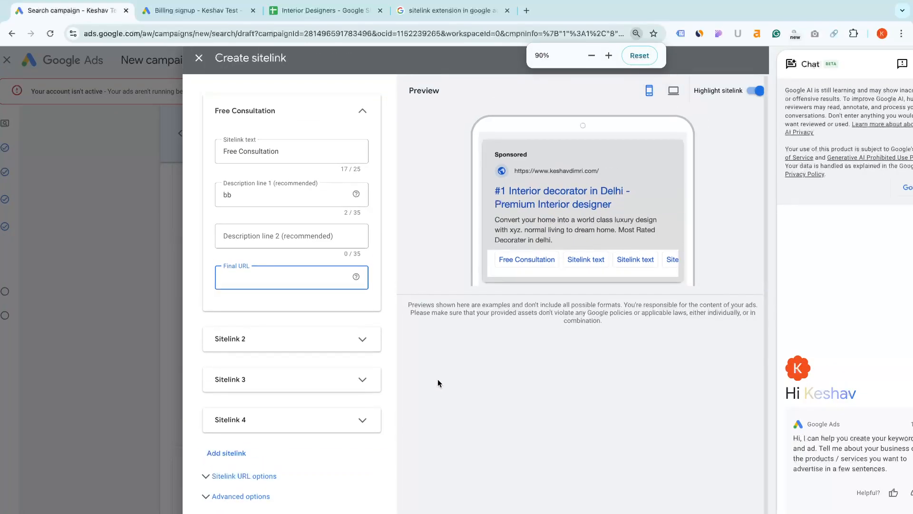
click(264, 194)
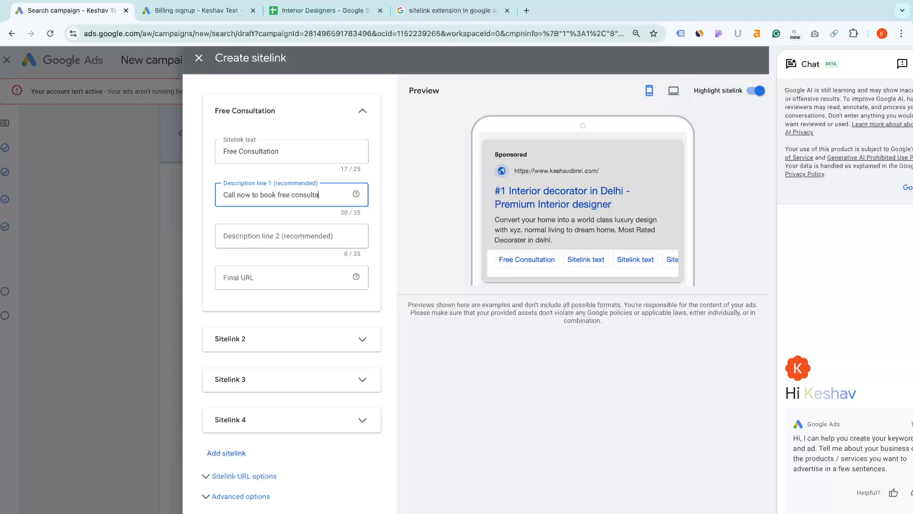
Enter the advertiser's website address as the Free Consultation sitelink's final URL, leaving description line 2 empty
click(284, 286)
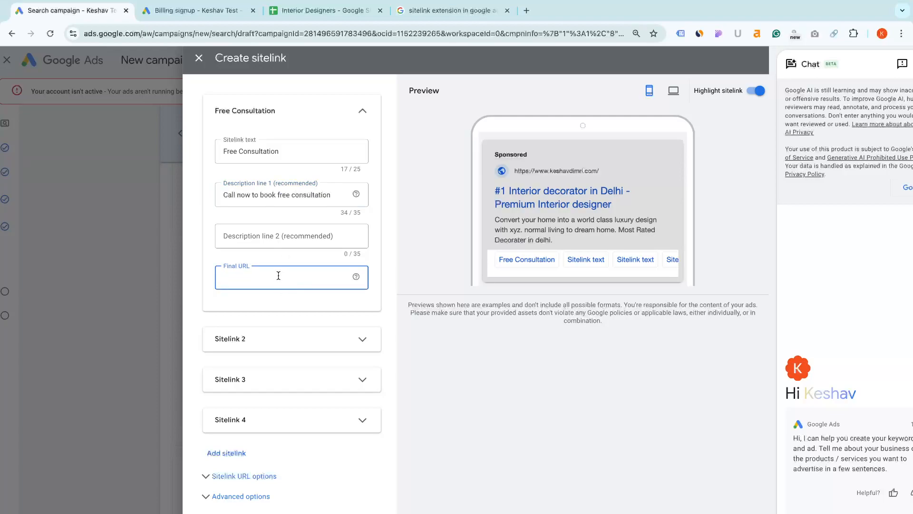
text(https://ke)
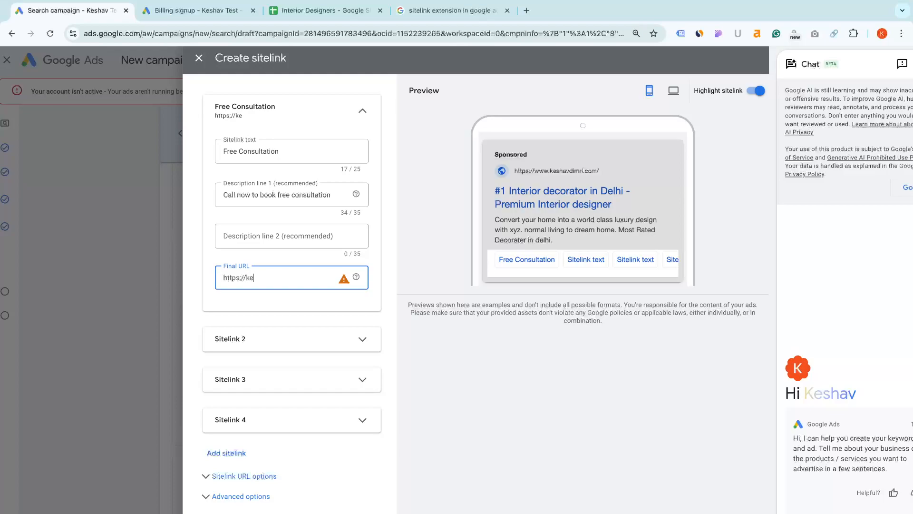
text(shavdimri.com)
click(288, 240)
scroll(248, 343, down, 1)
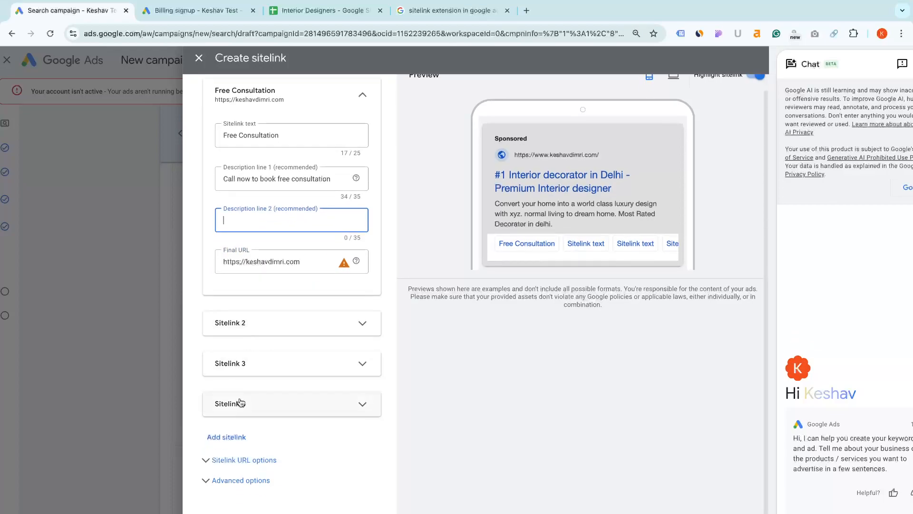
Expand the Sitelink 2 form and close the Google Ads chat panel
click(280, 334)
scroll(272, 388, down, 3)
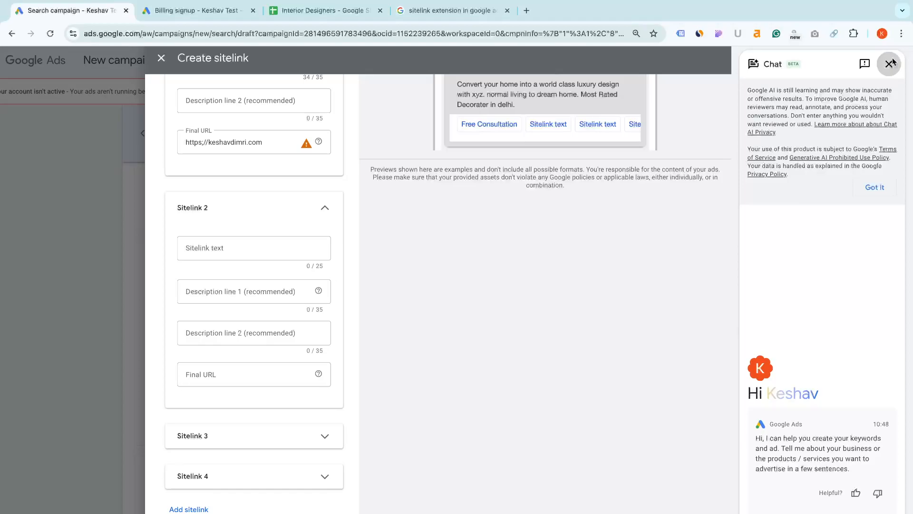
click(888, 64)
scroll(529, 300, up, 3)
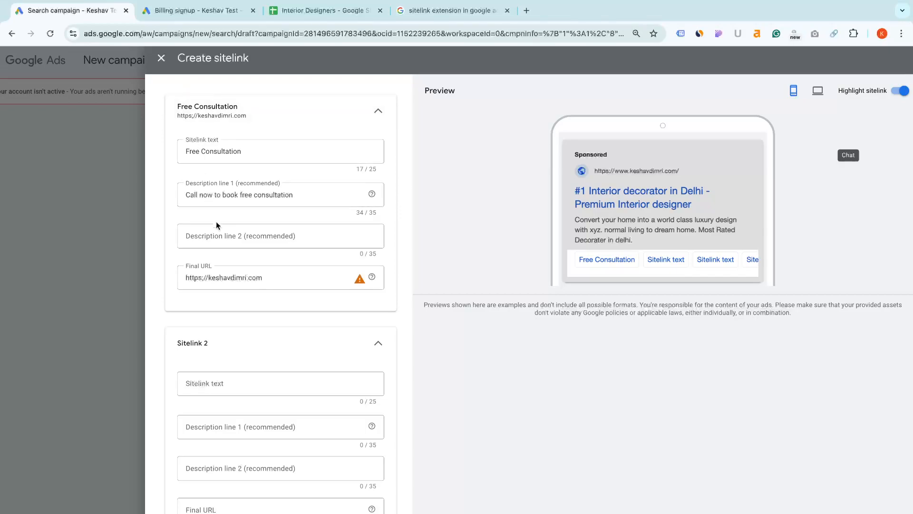
Look over the fields of the first two sitelinks and close the sitelink editor without saving
click(228, 237)
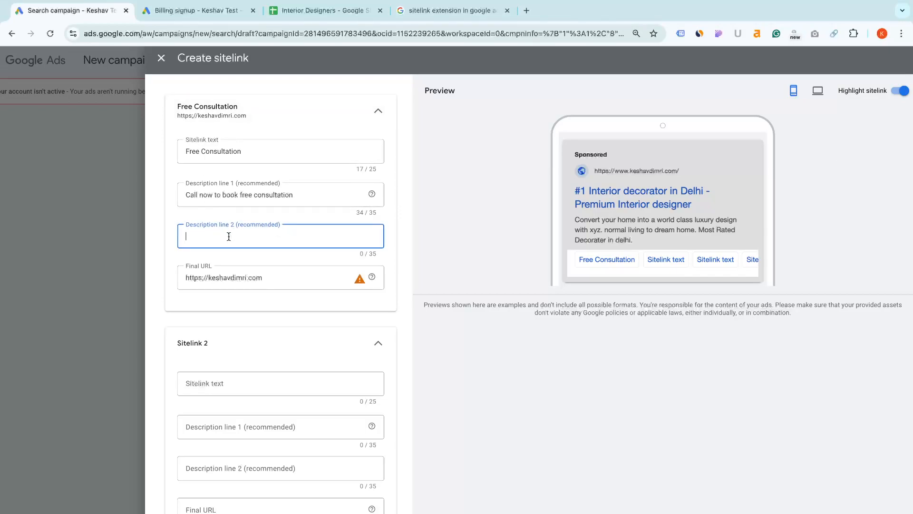
scroll(249, 369, down, 3)
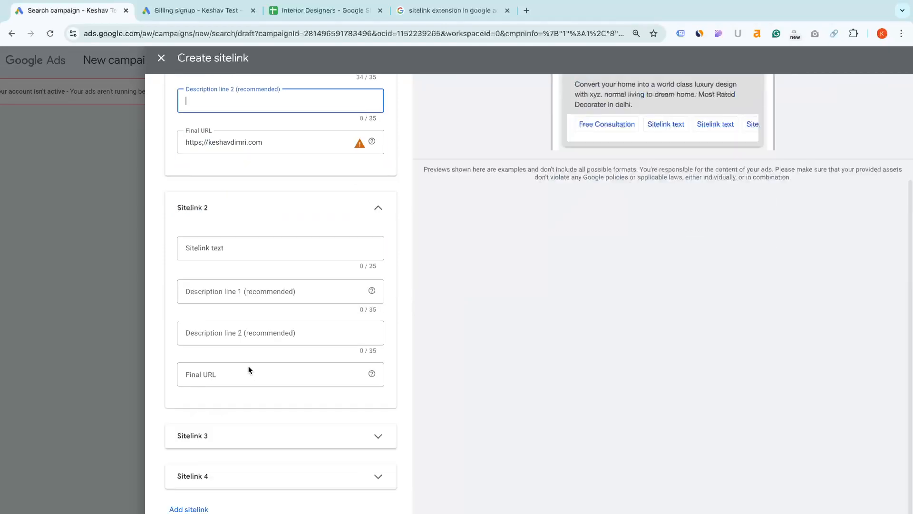
key(ctrl+minus)
key(ctrl+minus)
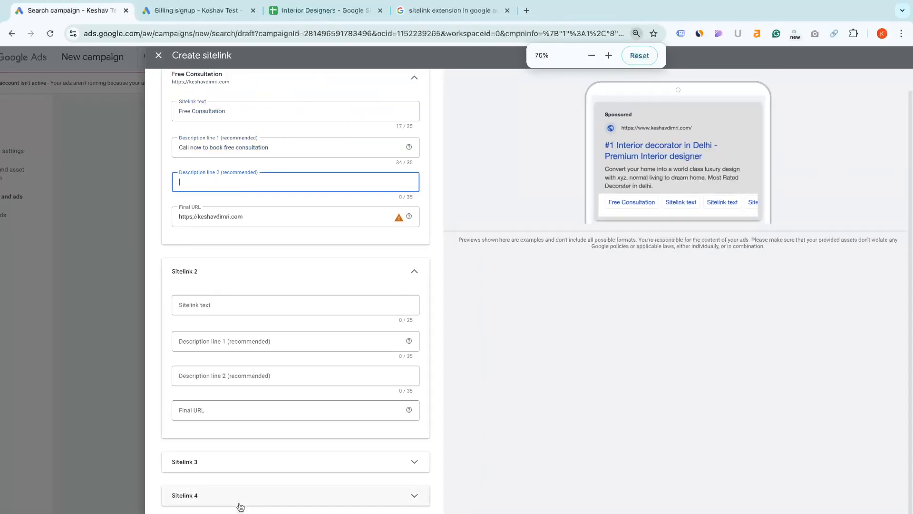
key(ctrl+plus)
key(ctrl+plus)
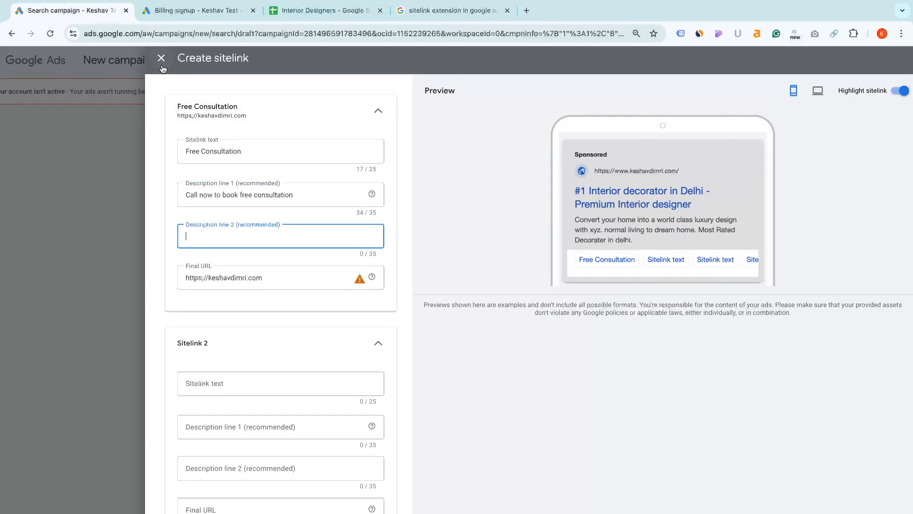
click(164, 69)
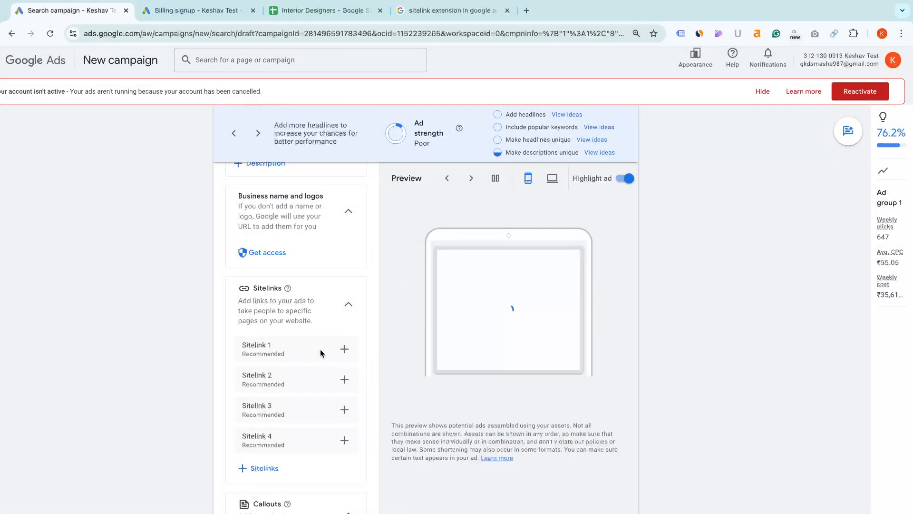
Reopen the sitelink editor, look over the text, description and URL fields of Sitelinks 1 and 2, and close it
click(345, 349)
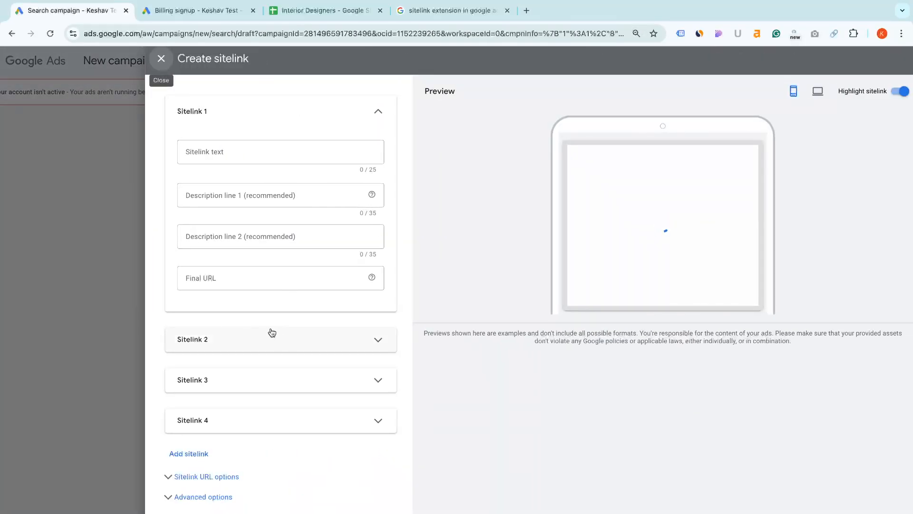
scroll(227, 477, down, 1)
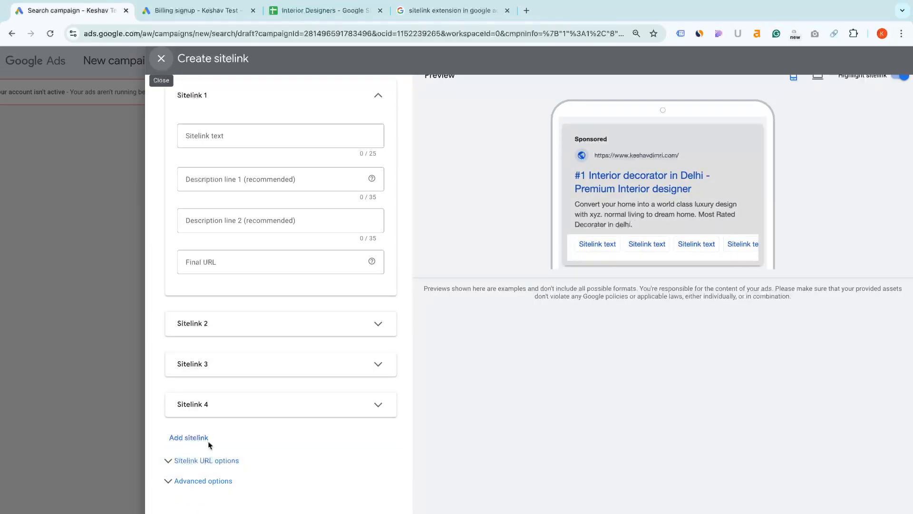
click(223, 137)
click(221, 177)
click(217, 219)
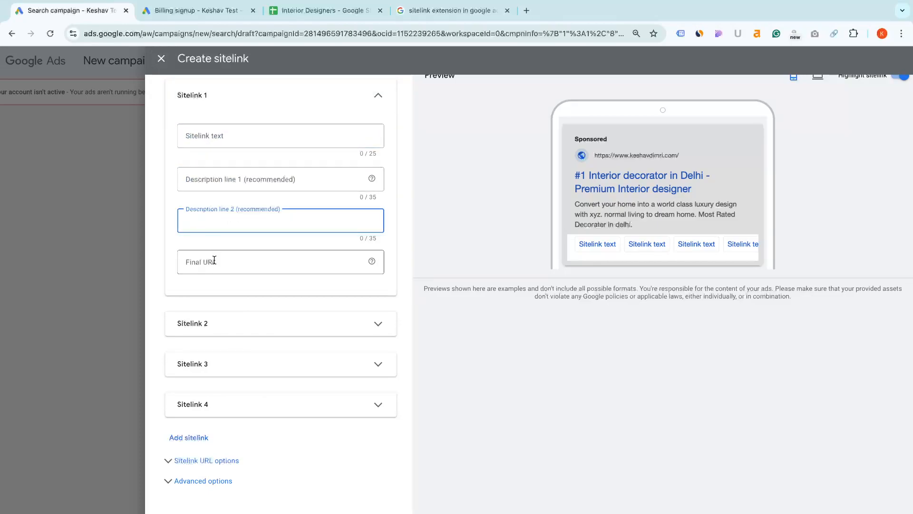
click(220, 135)
click(230, 315)
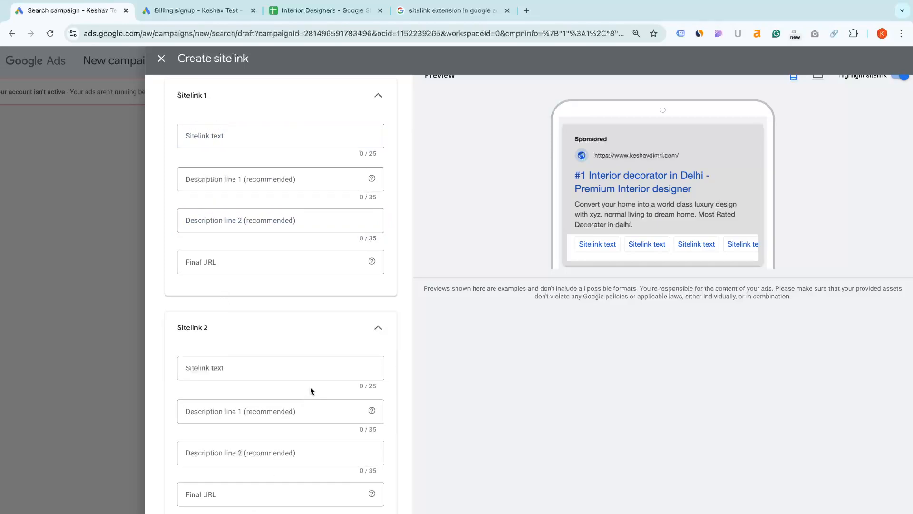
scroll(138, 91, up, 1)
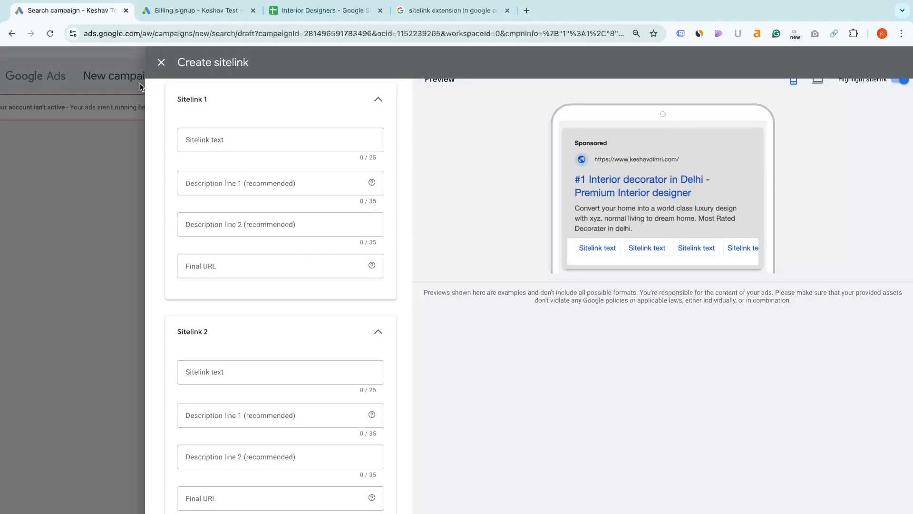
click(160, 62)
Look over the draft's callouts section and search Google Images for "calllout extension in google ads"
scroll(291, 434, down, 2)
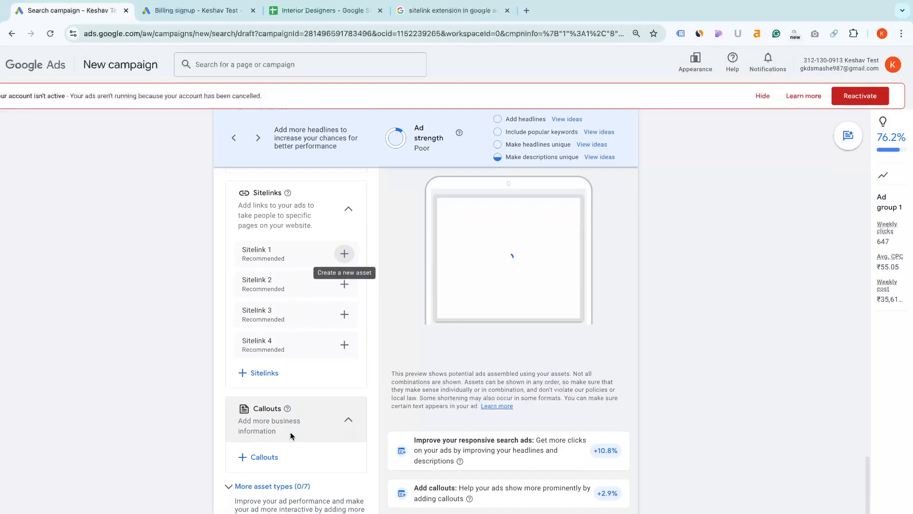
scroll(269, 412, down, 2)
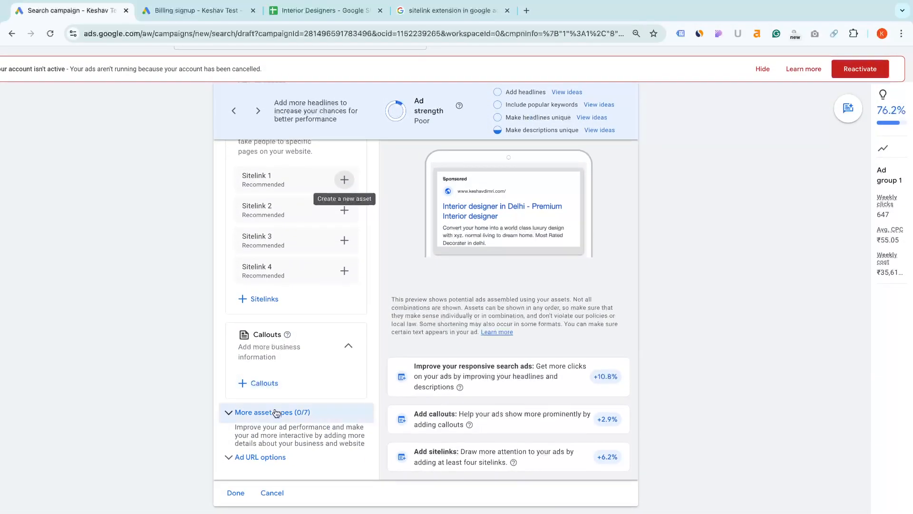
click(404, 15)
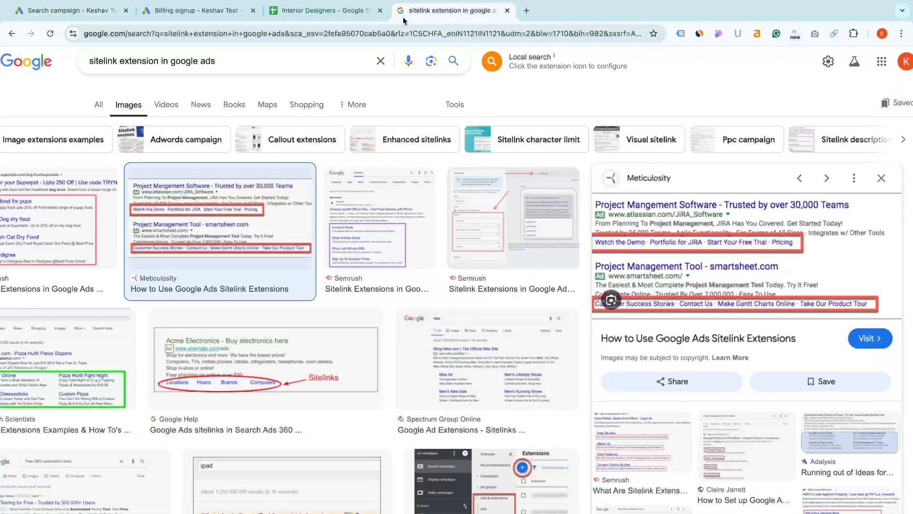
double_click(104, 61)
text(callextensio)
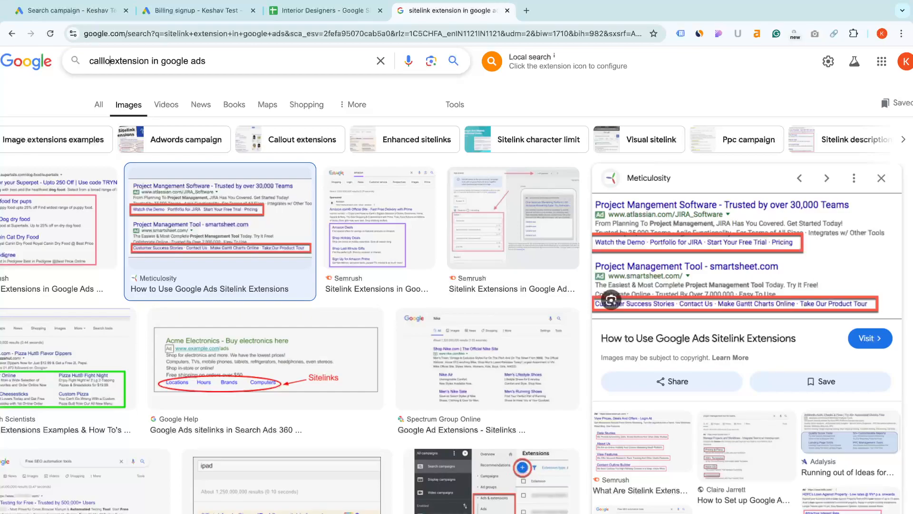
key(BackSpace)
key(BackSpace)
text(t)
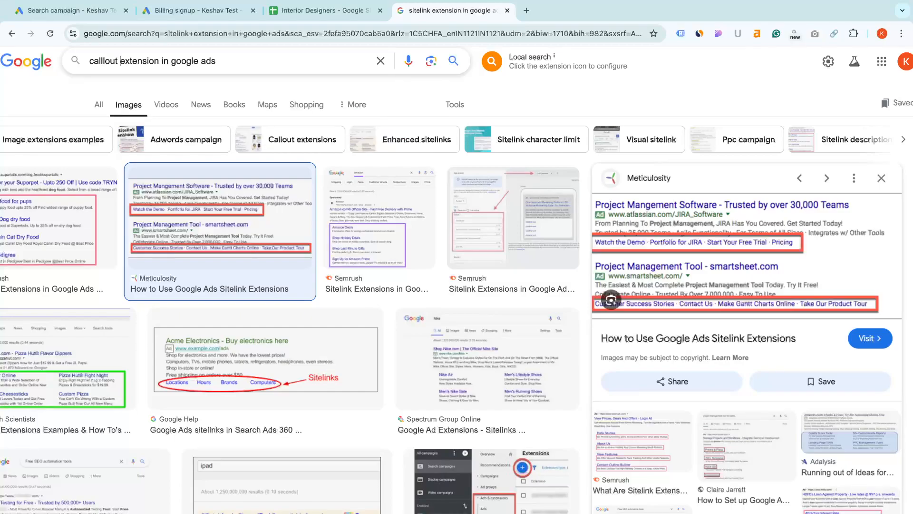
key(Return)
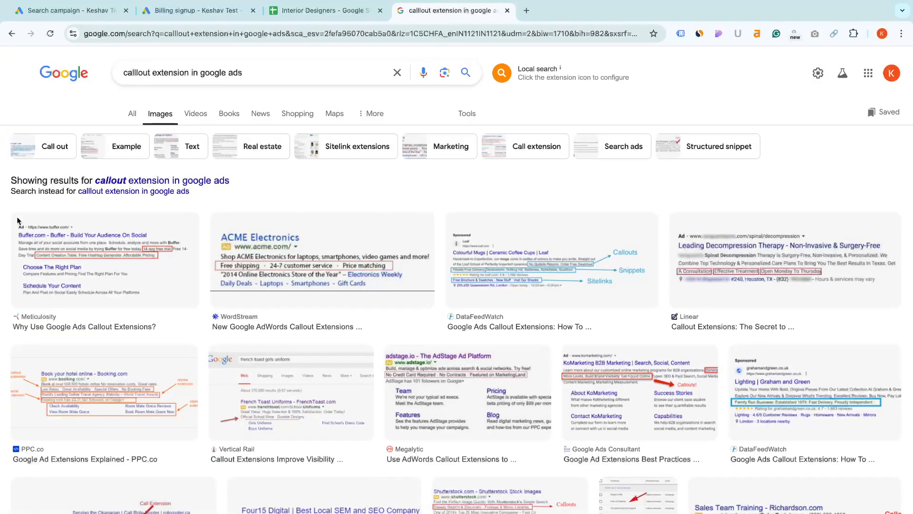
Open the Meticulosity image result and examine the callouts highlighted in the Buffer ad
click(141, 272)
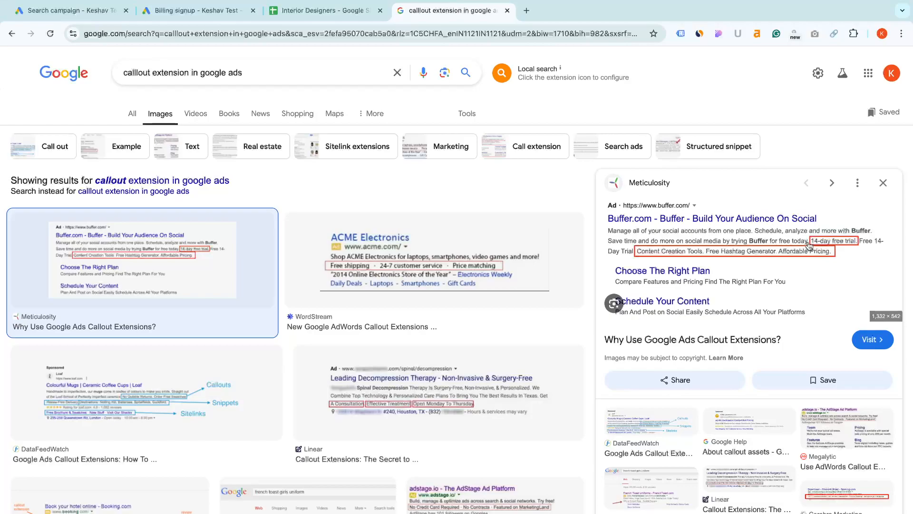
scroll(770, 183, up, 5)
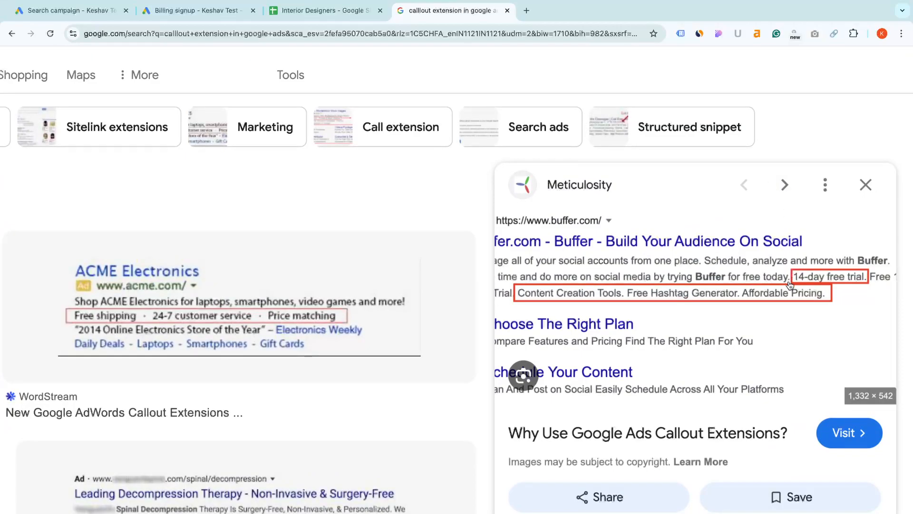
scroll(790, 284, right, 1)
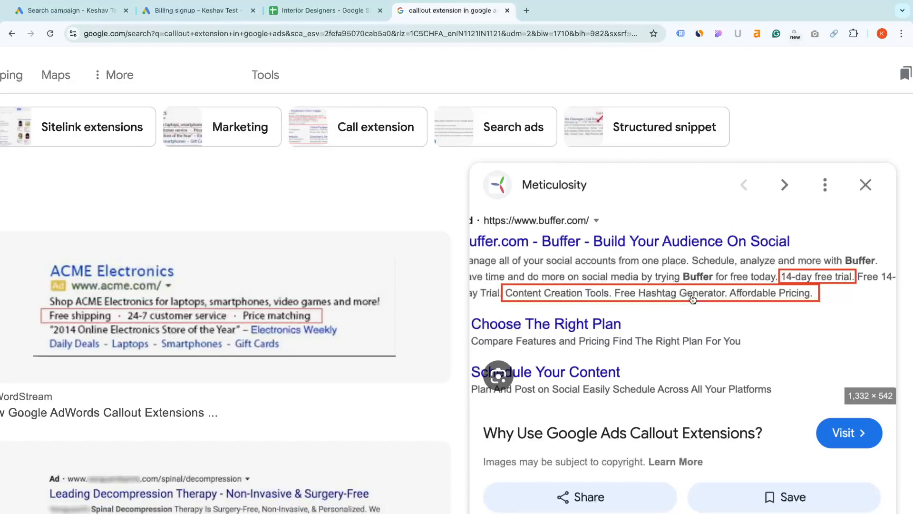
Return to the campaign draft, open its callouts, and select "dream home", "in 20 days" and "Avail 20% Off"
click(73, 17)
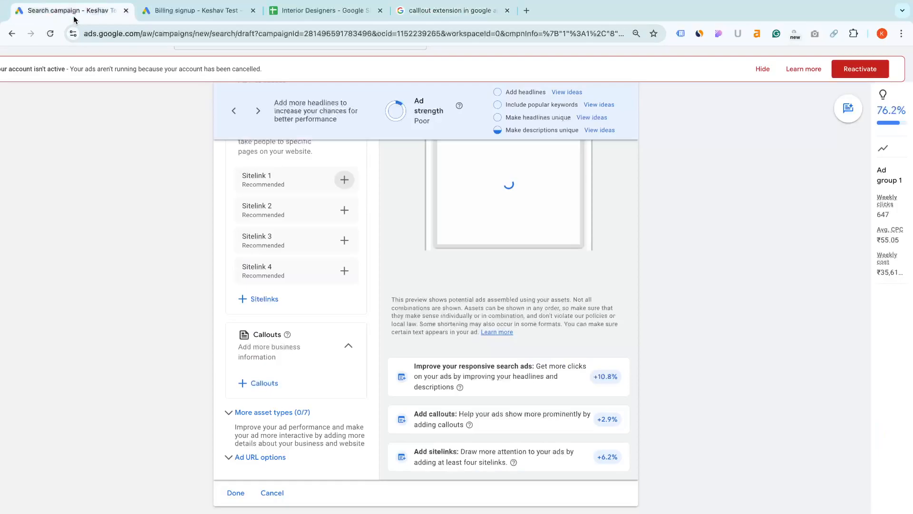
click(263, 383)
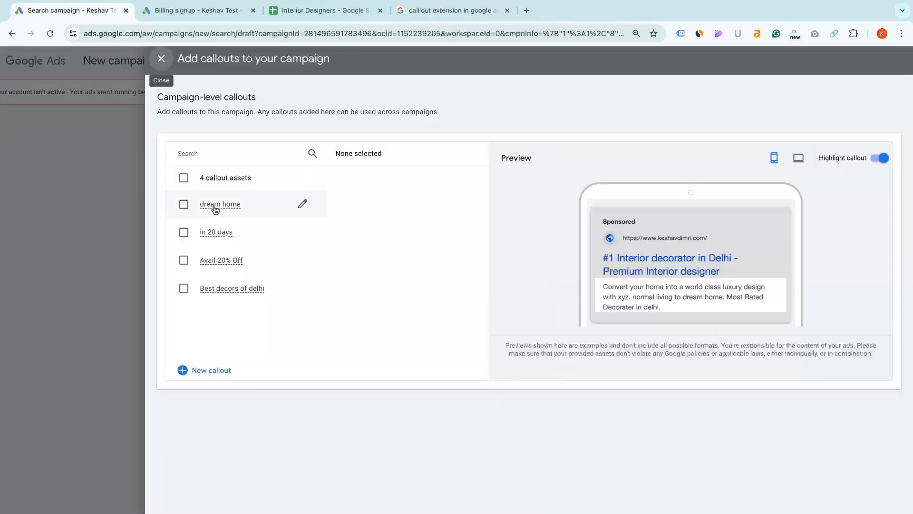
click(184, 204)
click(184, 232)
click(183, 260)
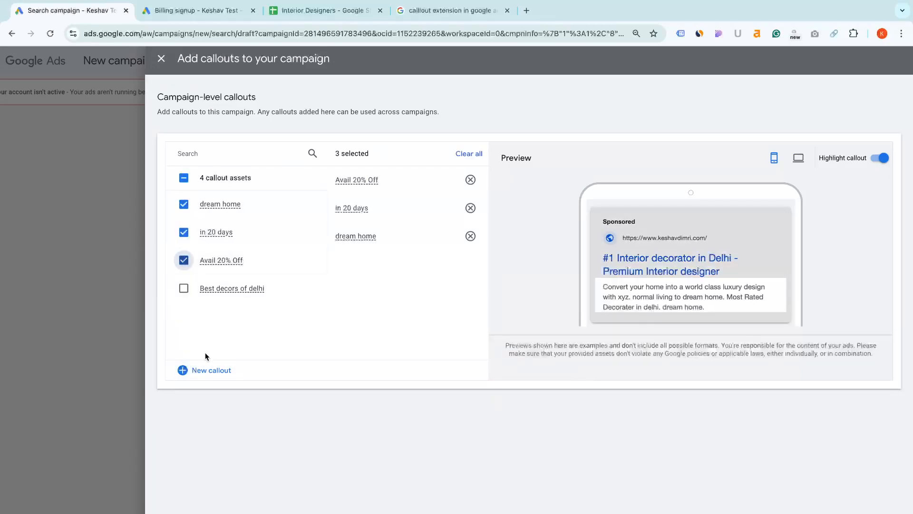
Create and save a new callout with the text "Book Free Consultation"
click(204, 370)
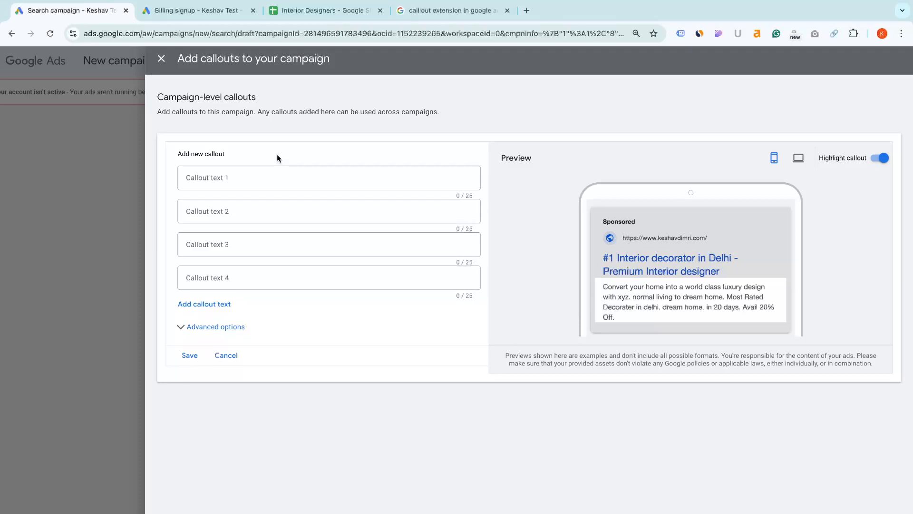
click(266, 171)
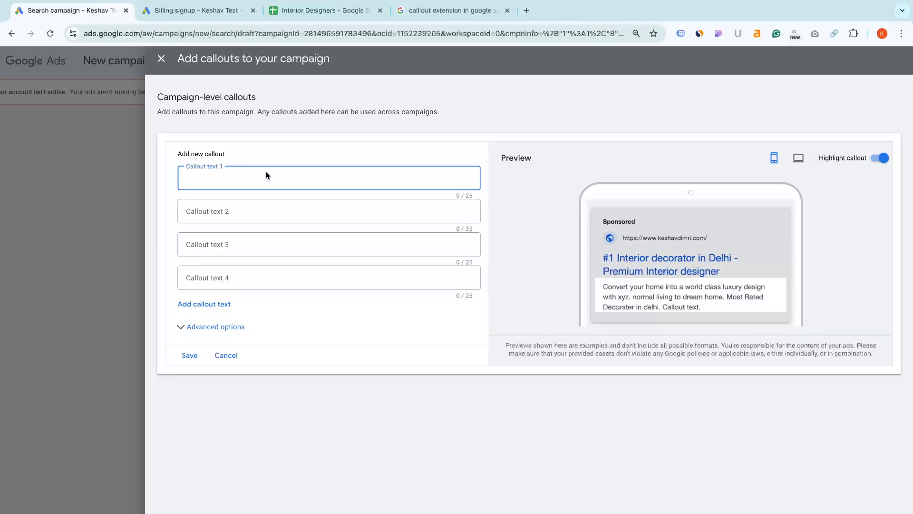
text(Watc)
key(ctrl+a)
text(Book Free Consultation)
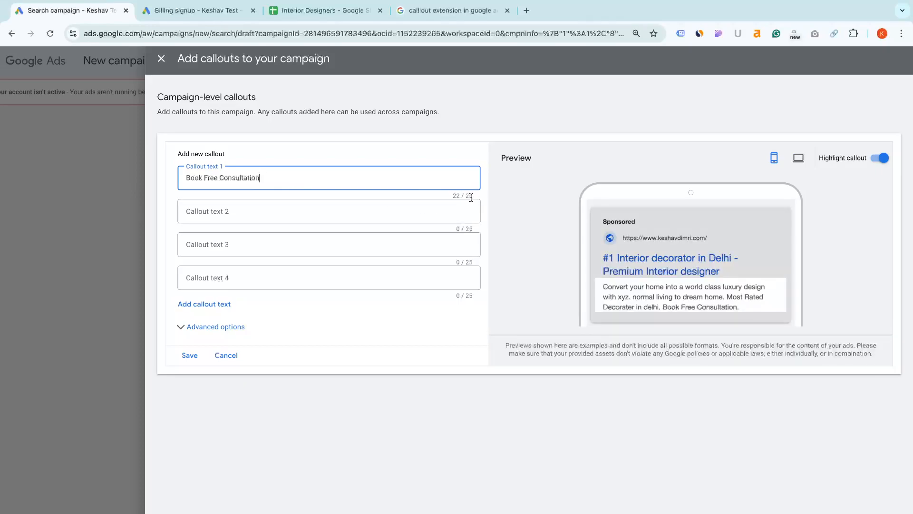
click(192, 362)
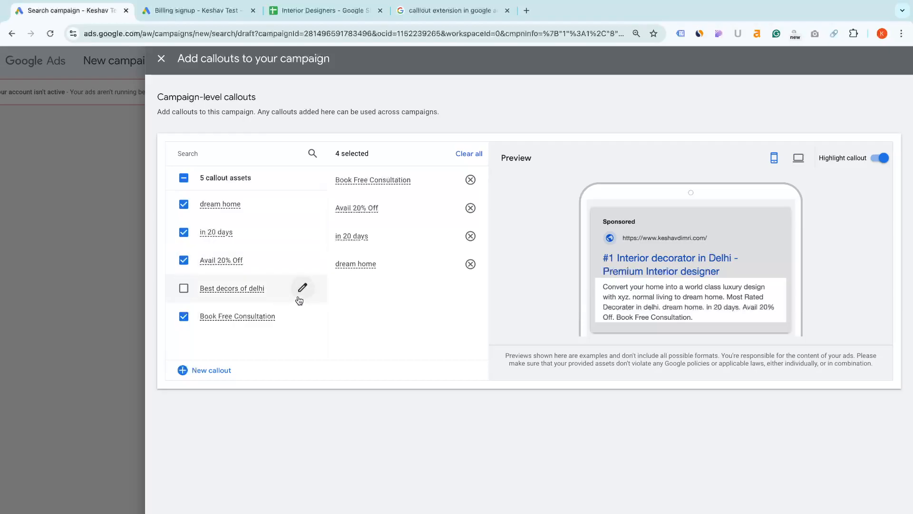
Also select the "Best decors of delhi" callout, check the callouts in the ad preview, and save them to the campaign
click(183, 288)
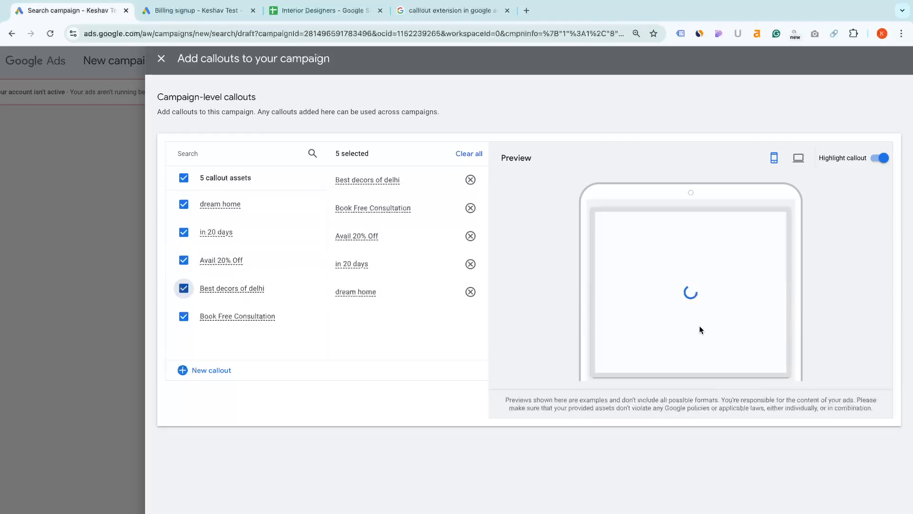
scroll(694, 323, up, 5)
scroll(693, 323, right, 3)
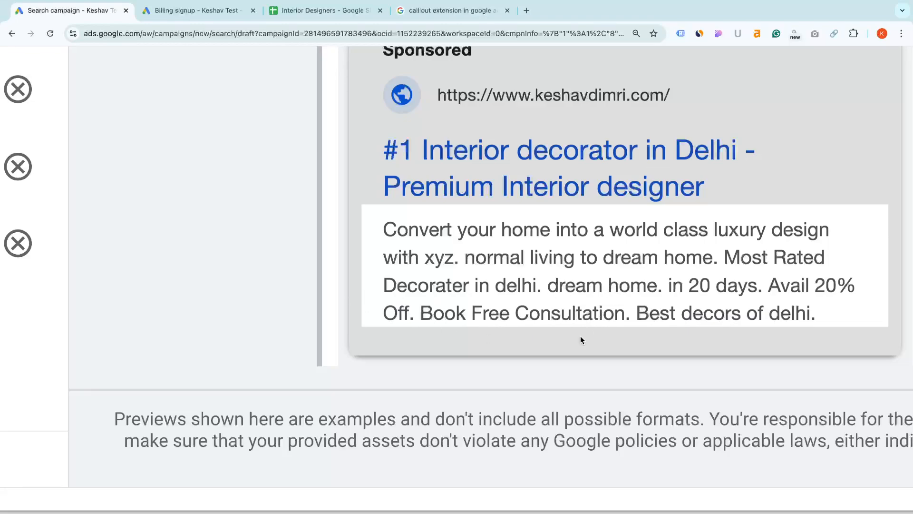
scroll(577, 349, down, 5)
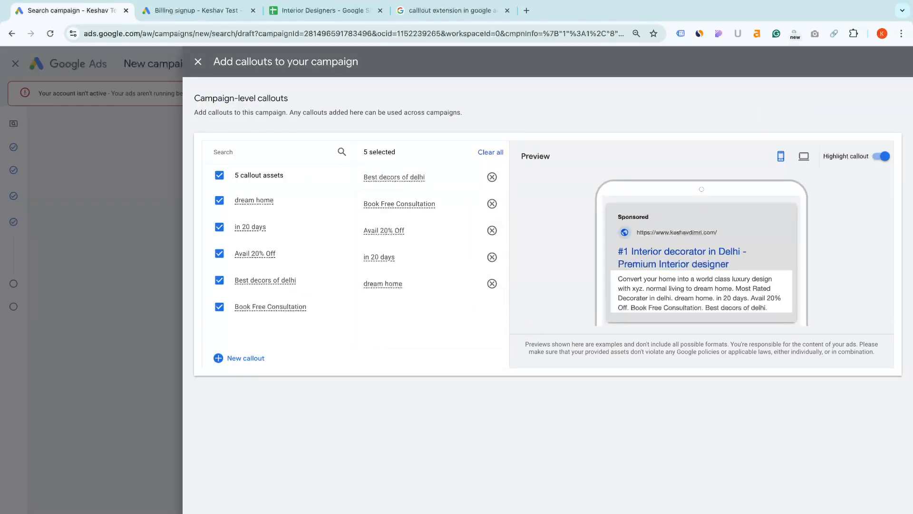
click(209, 513)
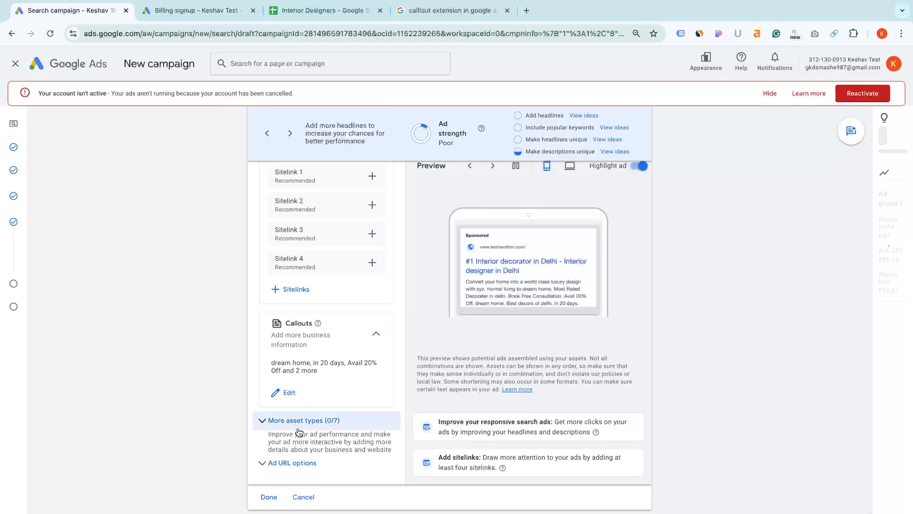
Expand the additional asset types, open the campaign's call assets, and select the existing phone number
click(300, 430)
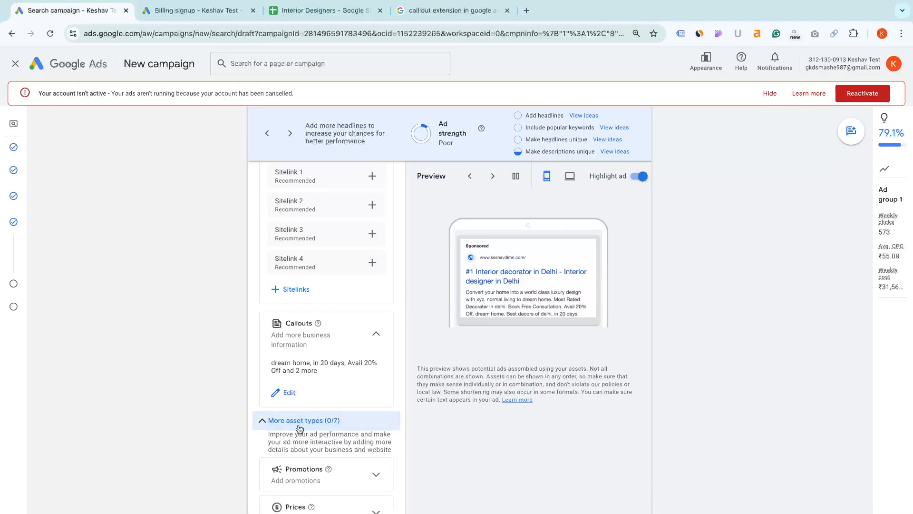
scroll(299, 428, down, 3)
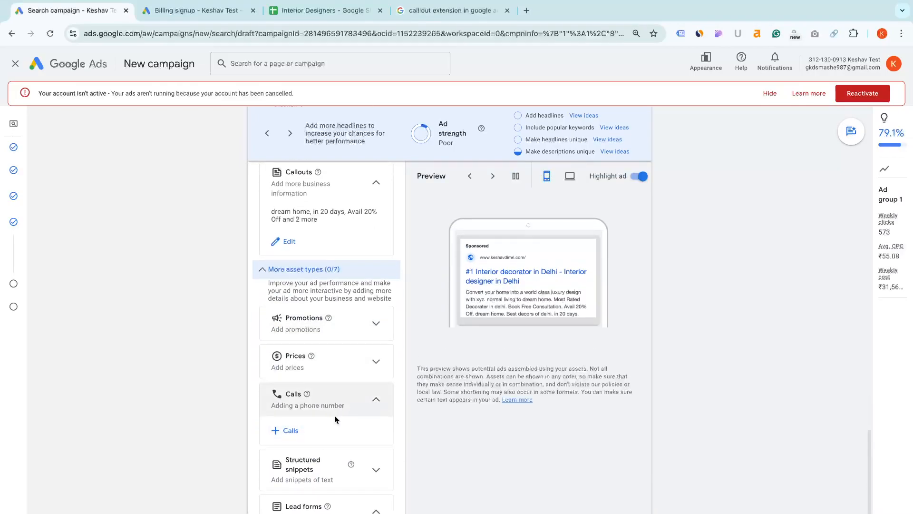
scroll(336, 419, down, 1)
click(289, 383)
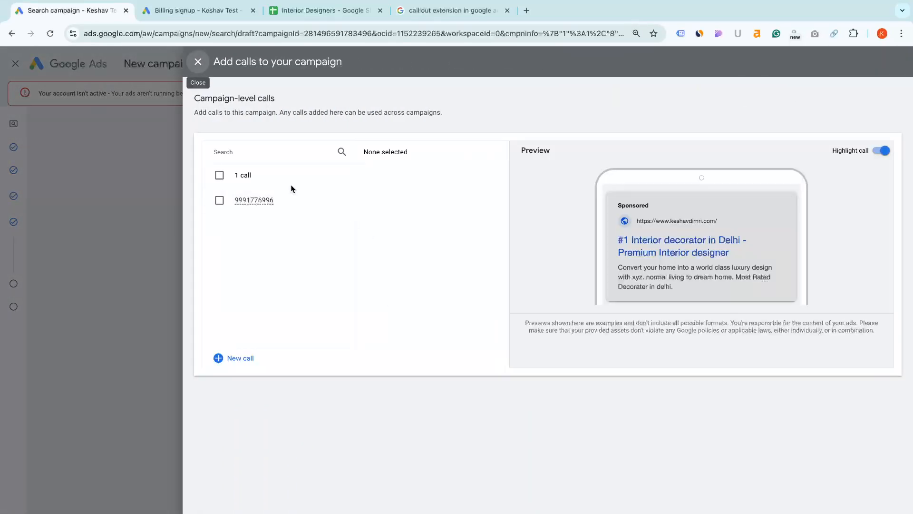
click(219, 199)
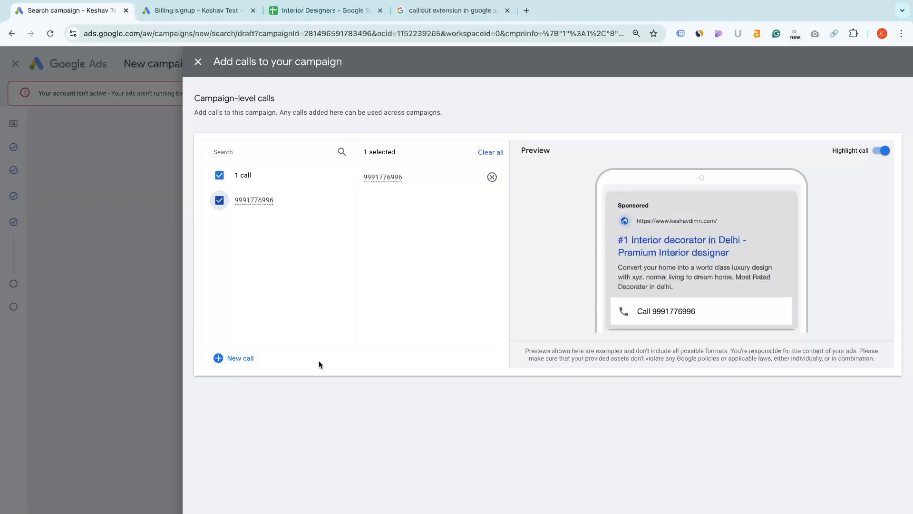
Look over the new call form, cancel it, and save the selected call asset to the campaign
click(241, 358)
click(277, 176)
click(375, 178)
click(255, 301)
click(198, 61)
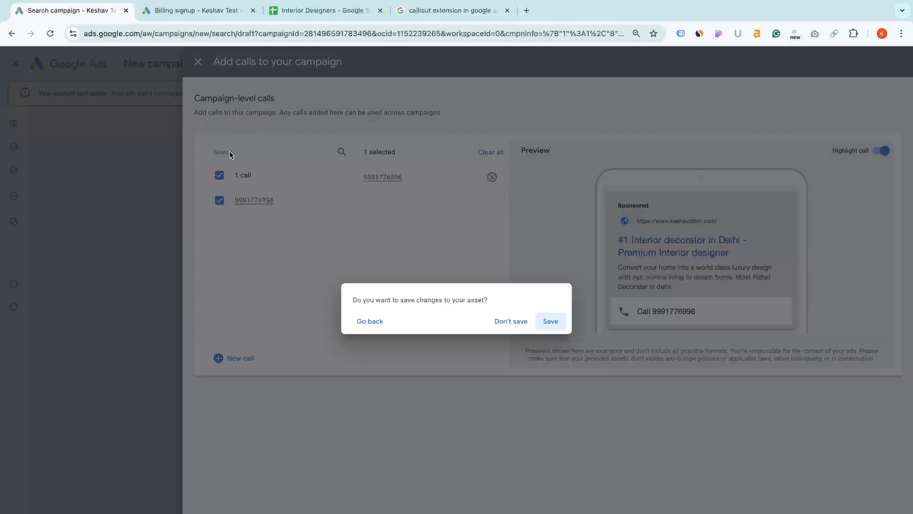
click(547, 322)
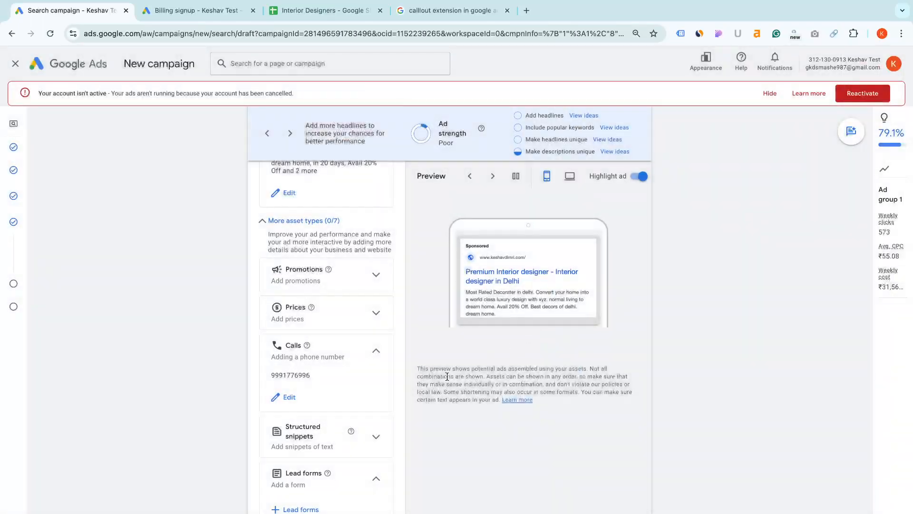
Start a lead form for the campaign and set its business name to "XYZ Pvt Ltd"
scroll(377, 383, down, 2)
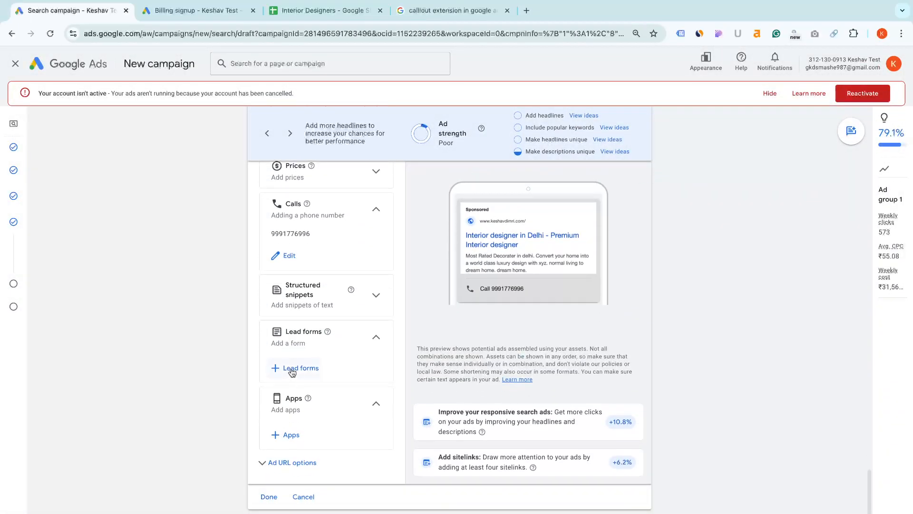
click(291, 370)
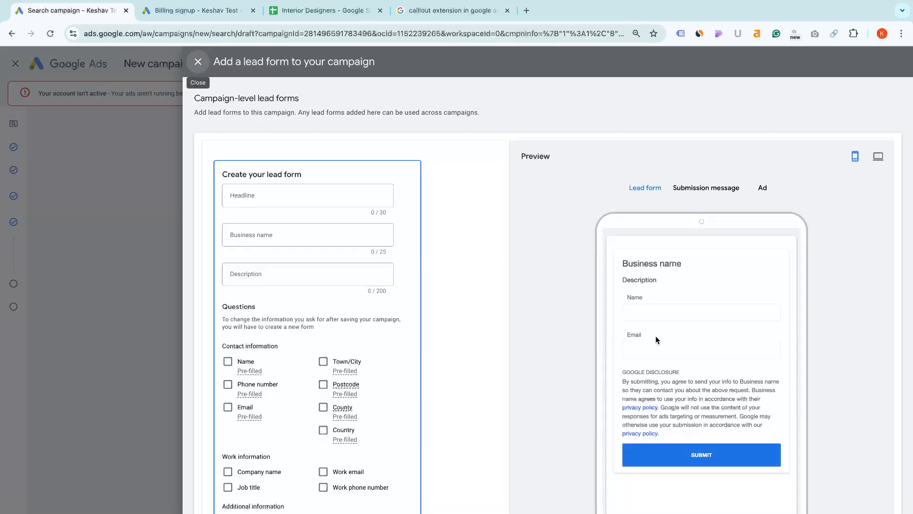
click(326, 194)
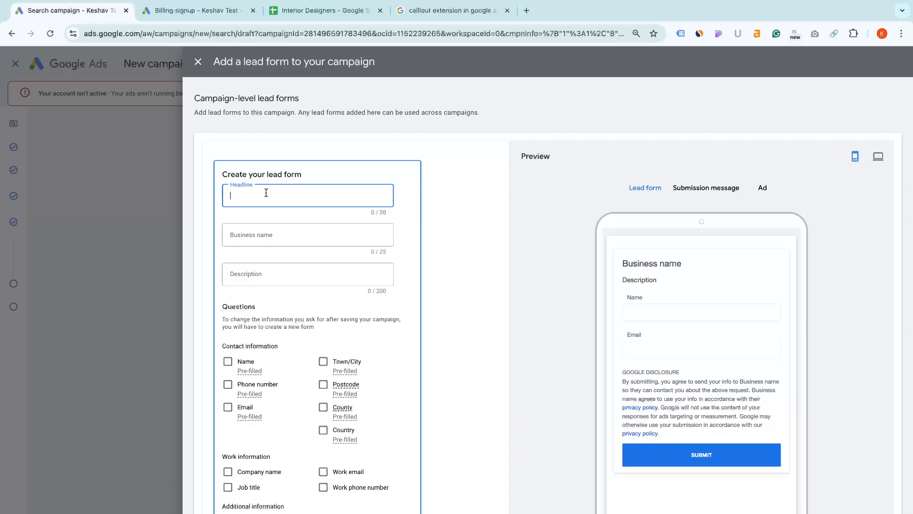
click(256, 236)
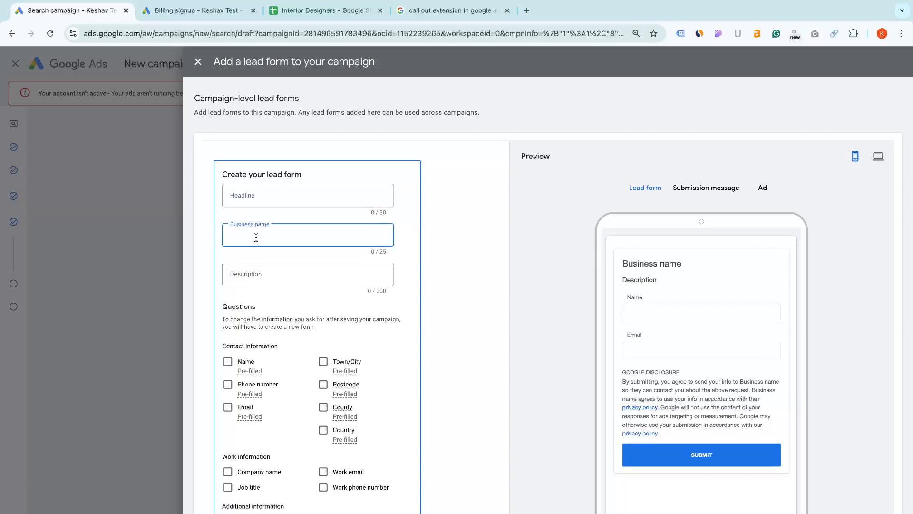
text(XYZ)
key(BackSpace)
key(BackSpace)
key(BackSpace)
text(xyx)
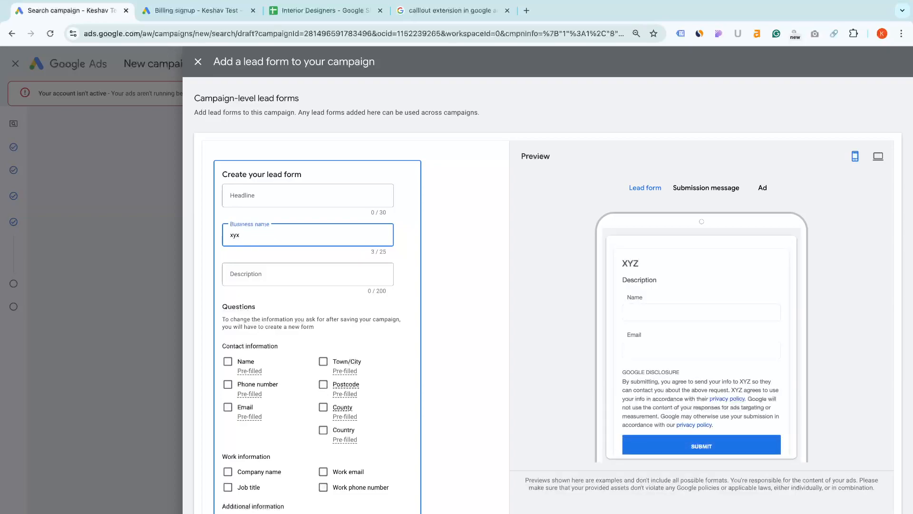
text(XYZ P)
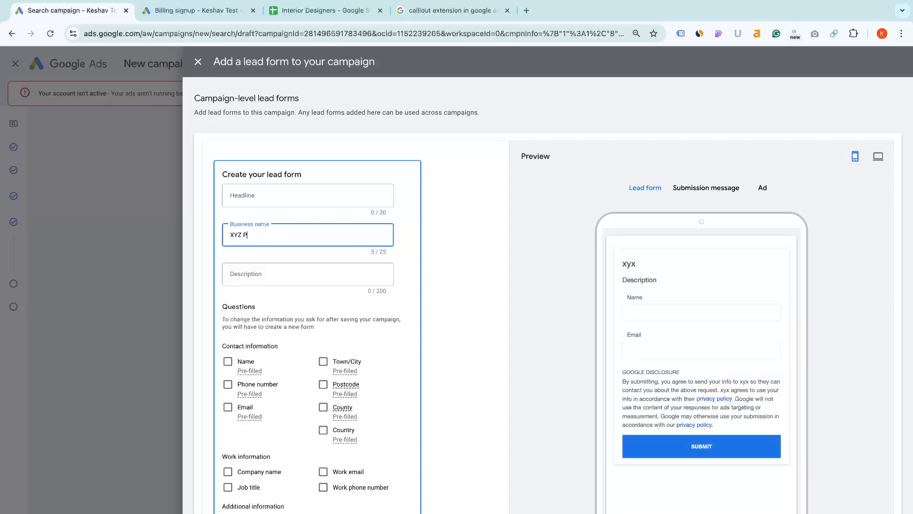
text(vt Ltd)
Set the lead form's description to "we are the best interior decorators in delhi ncr with more than 200+ successfull clients"
click(247, 271)
text(we are the best interior dec)
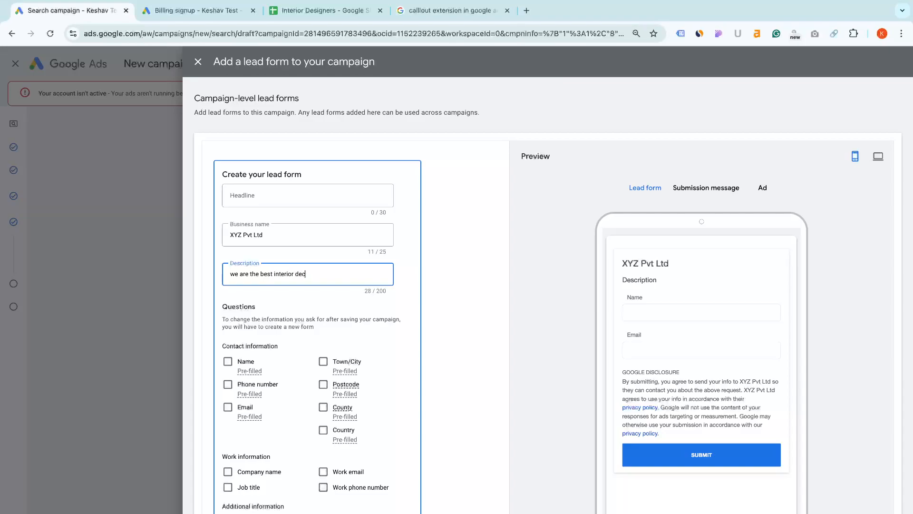
text(orators in delhi c)
text(cr with mor)
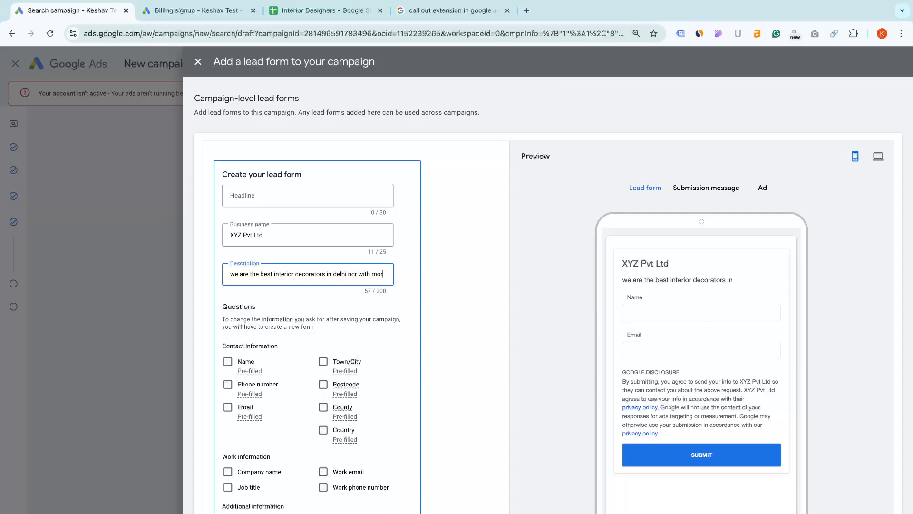
text(e than )
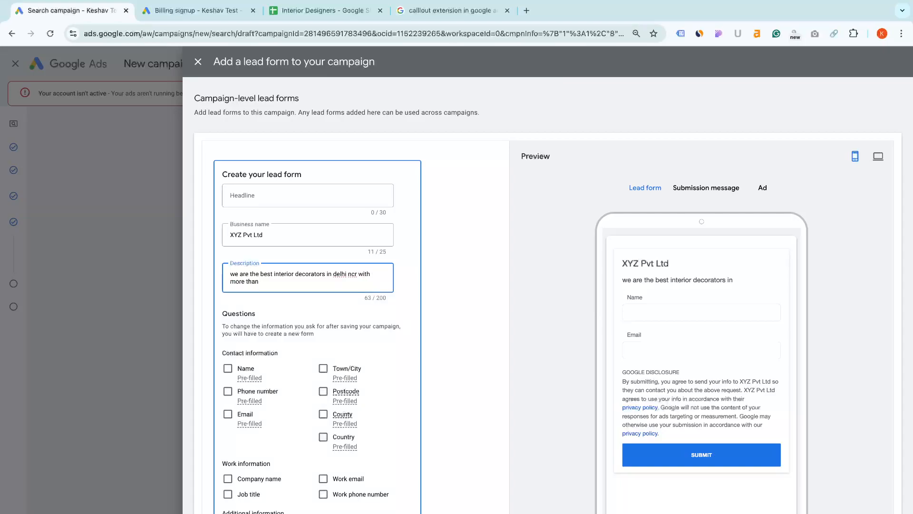
text(200)
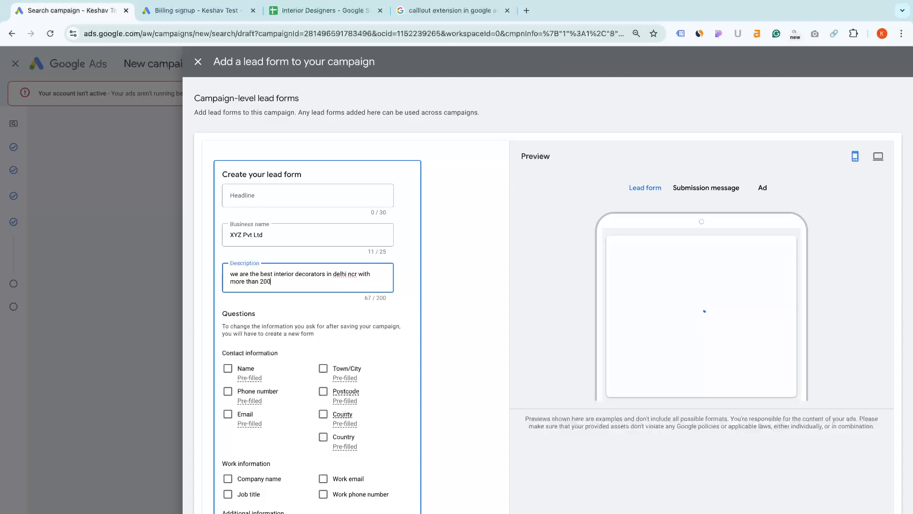
text(+ succe)
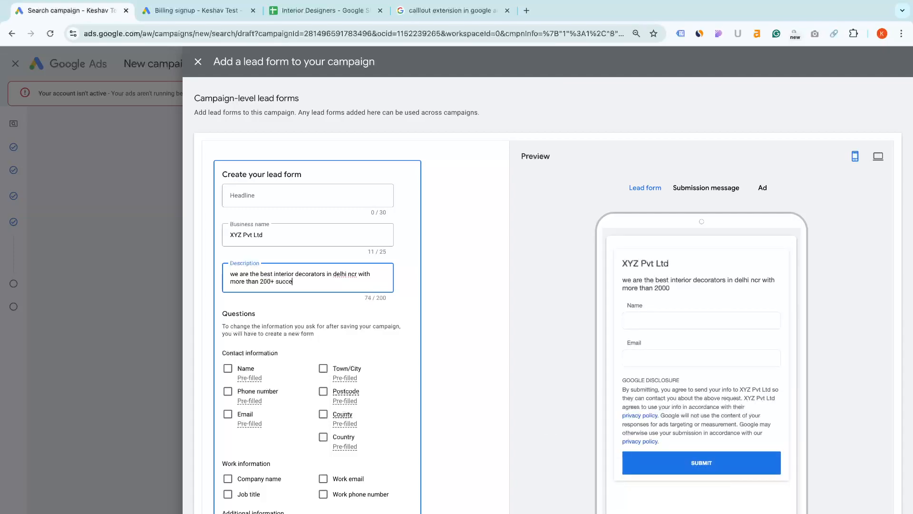
text(ssfull clients)
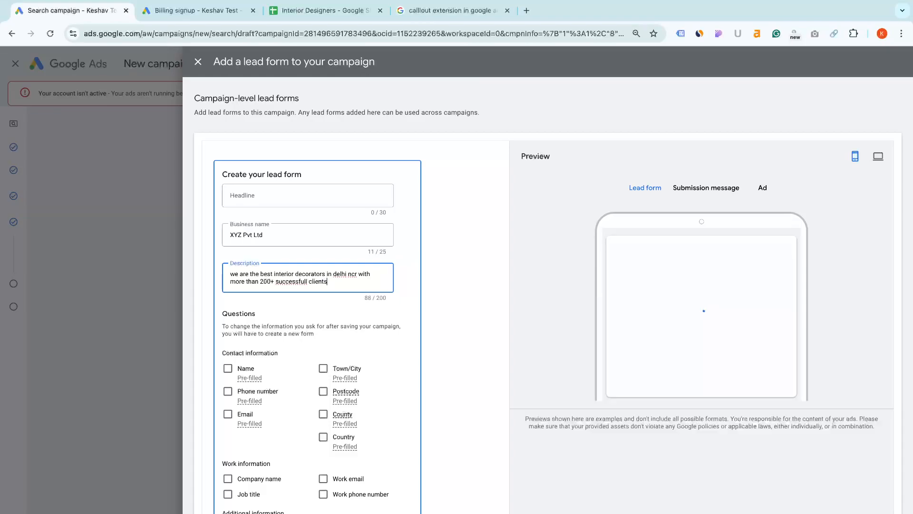
Set the lead form's headline to "#1 Interior designer in delhi"
click(264, 196)
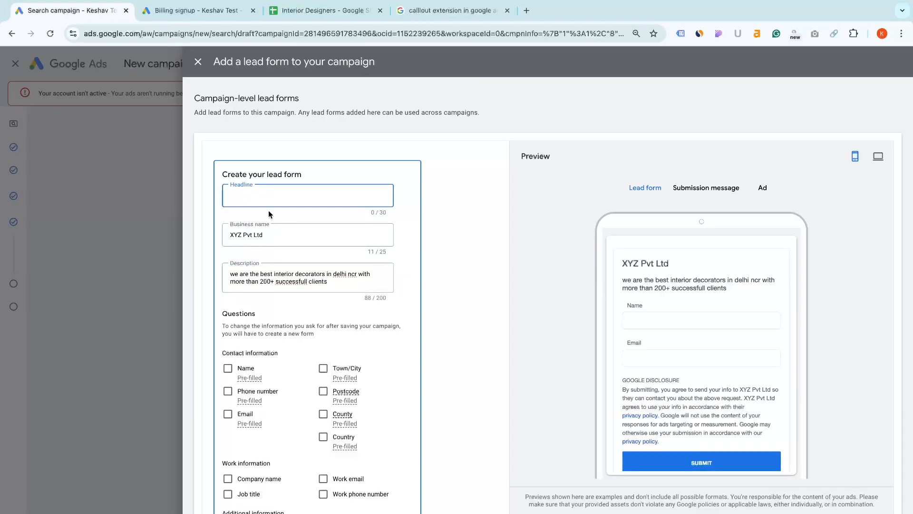
text(Best Interior designer in delhi)
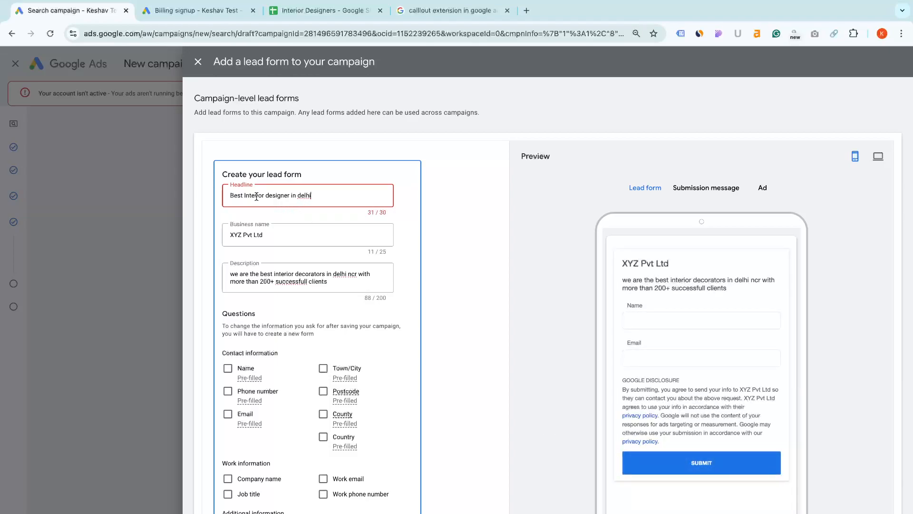
double_click(237, 196)
text(#1)
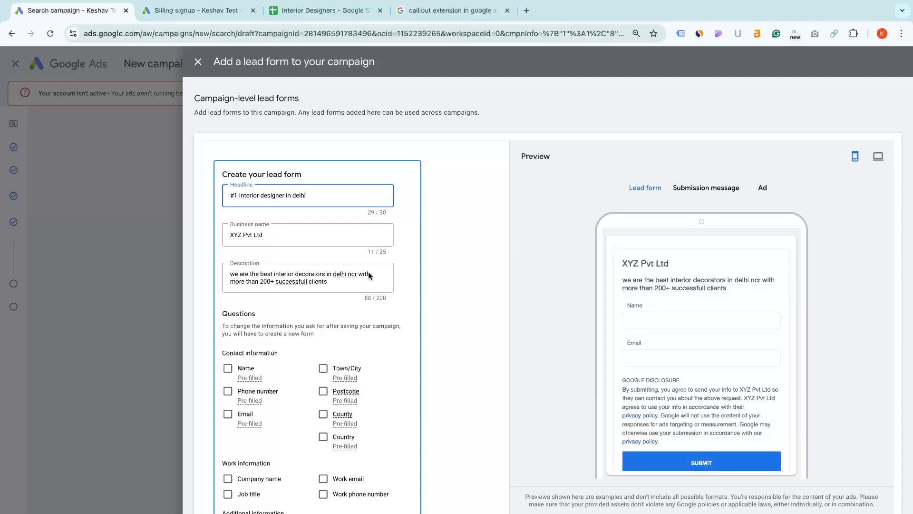
Include name, phone number and email as the lead form's contact questions, and look over the qualifying question, privacy policy and background image fields
scroll(382, 299, down, 2)
click(228, 288)
click(228, 347)
click(227, 370)
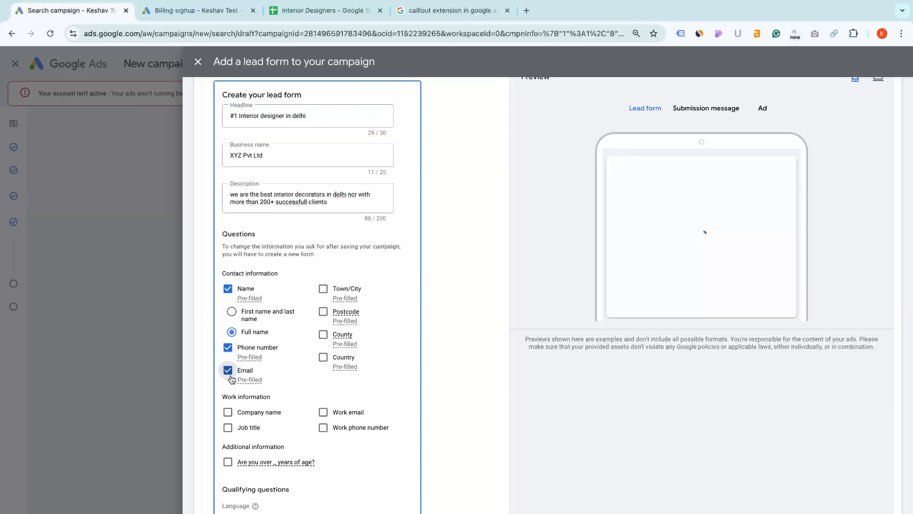
scroll(250, 409, down, 3)
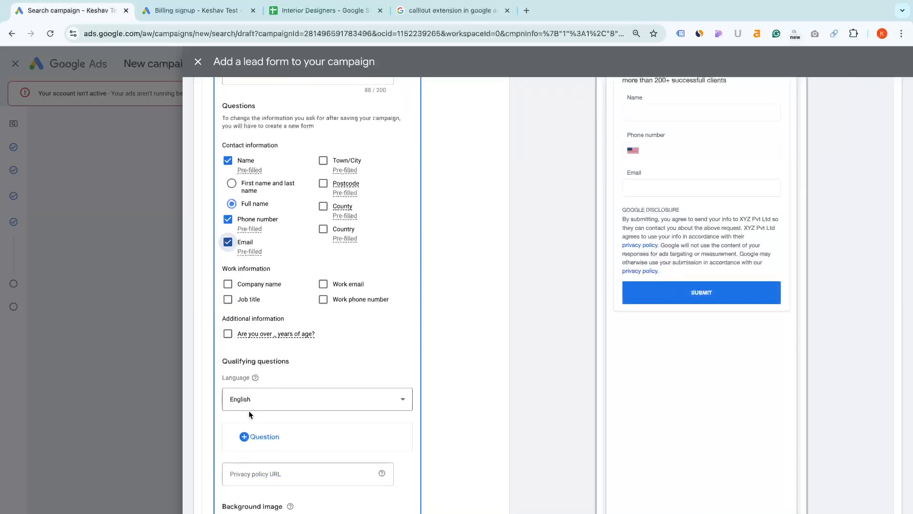
scroll(250, 411, down, 2)
scroll(273, 366, down, 1)
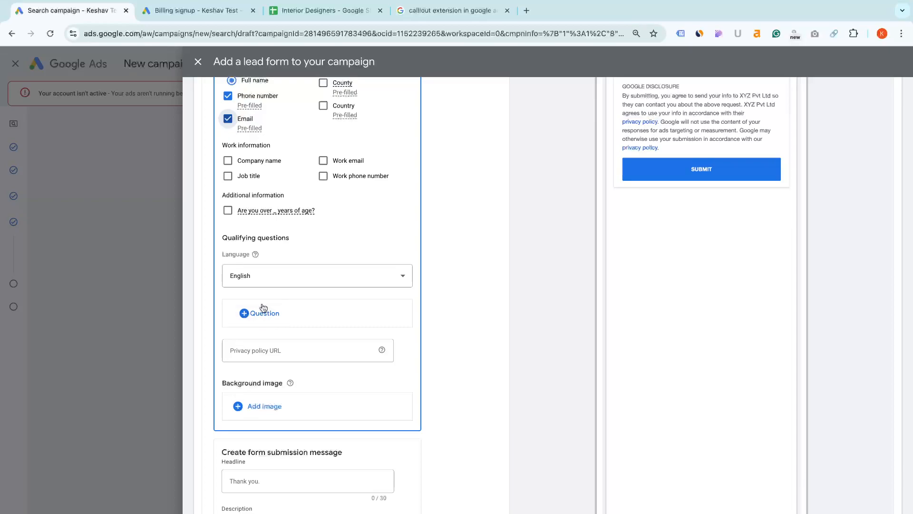
Set the lead form's privacy policy URL to the privacy-policy page of the advertiser's website
click(258, 352)
text(https://keshavdimri.)
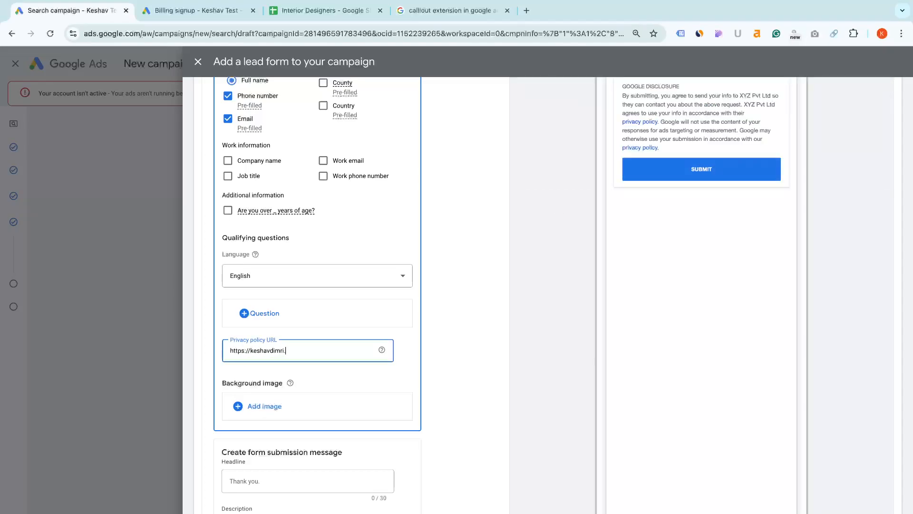
text(com/privacy-policy)
scroll(261, 411, down, 3)
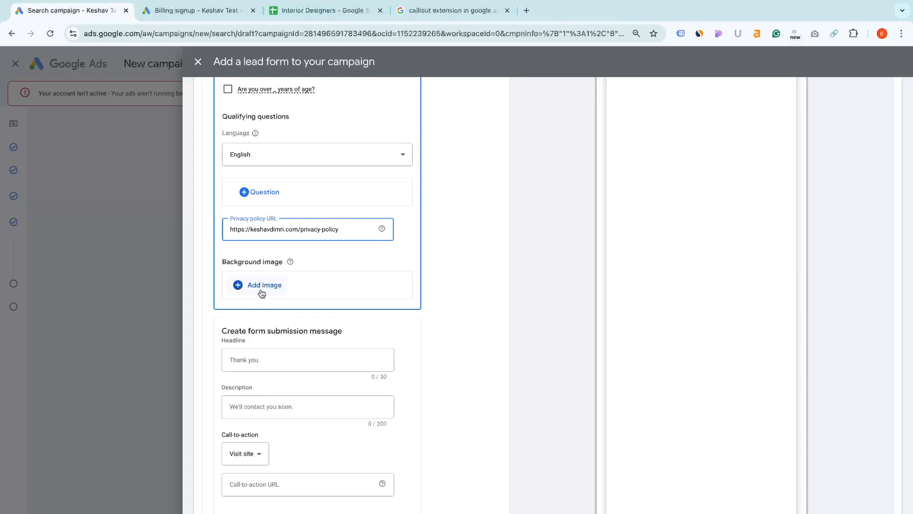
scroll(330, 385, down, 1)
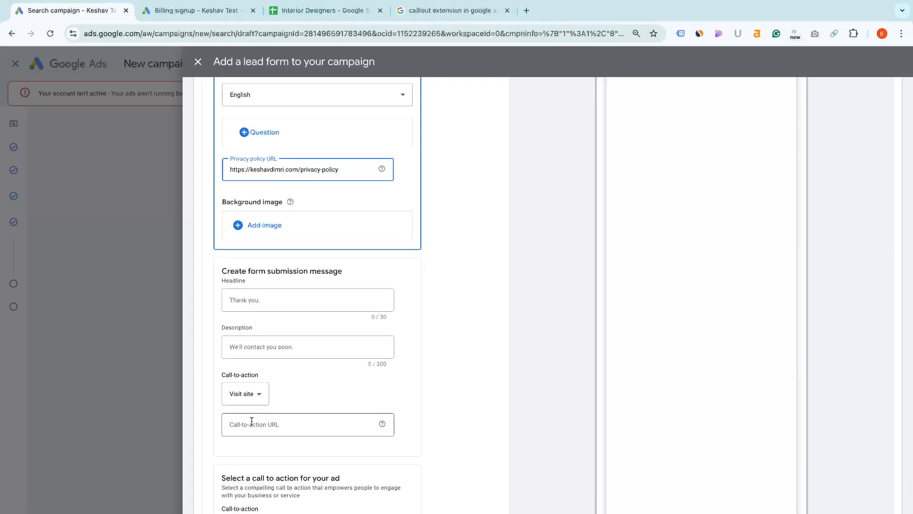
Keep "Visit site" as the submission message's call-to-action and enter the advertiser's website homepage as its URL
click(255, 395)
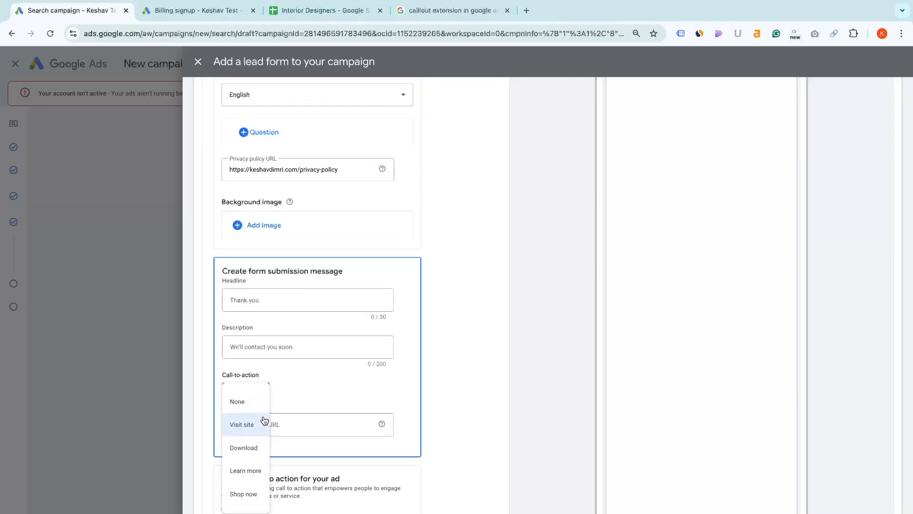
click(314, 401)
click(268, 425)
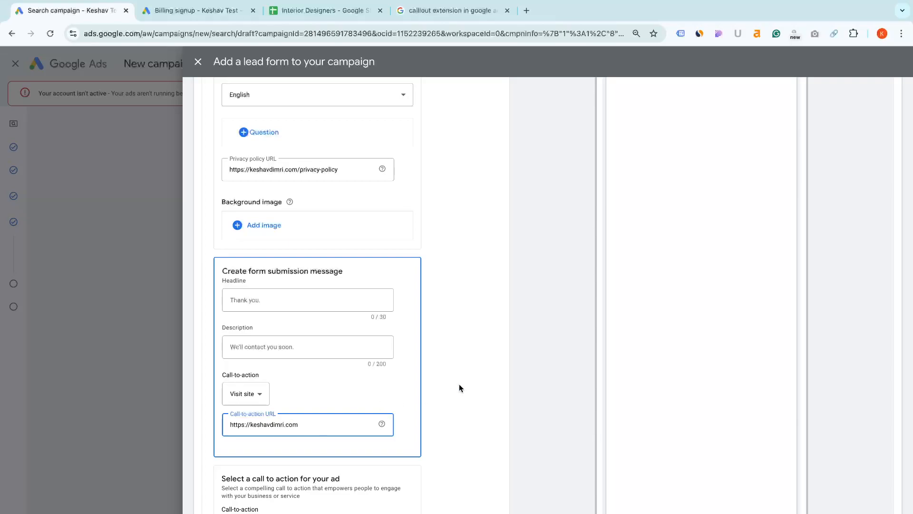
Preview the submission message that people get after sending the lead form
scroll(459, 387, up, 10)
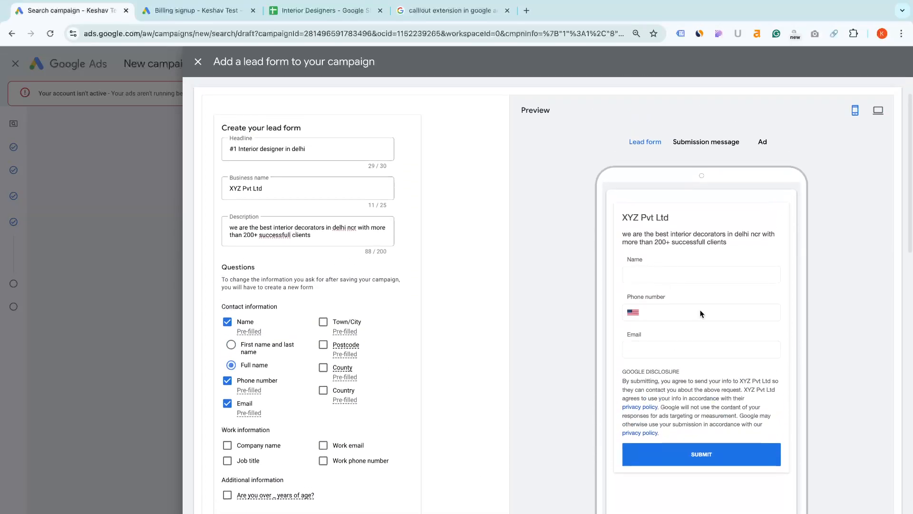
click(682, 141)
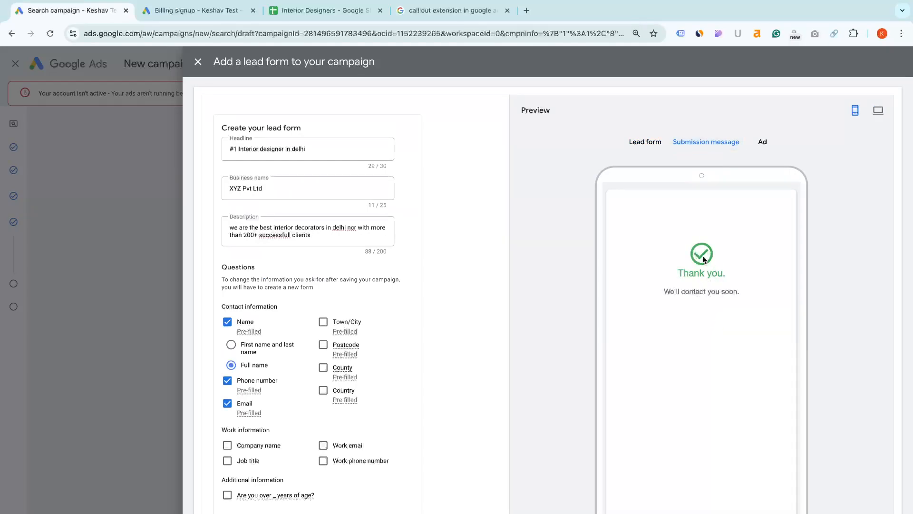
drag(684, 272, 745, 288)
scroll(746, 287, down, 7)
scroll(745, 288, up, 3)
click(731, 136)
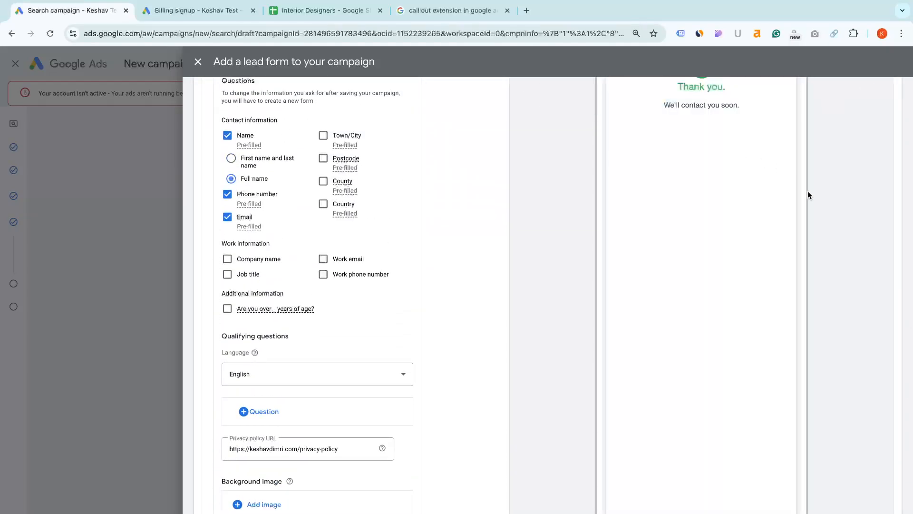
Set the ad's call-to-action to "Contact us" with the description "Contact Our team of Experts", and look over the completed lead form
scroll(715, 367, down, 15)
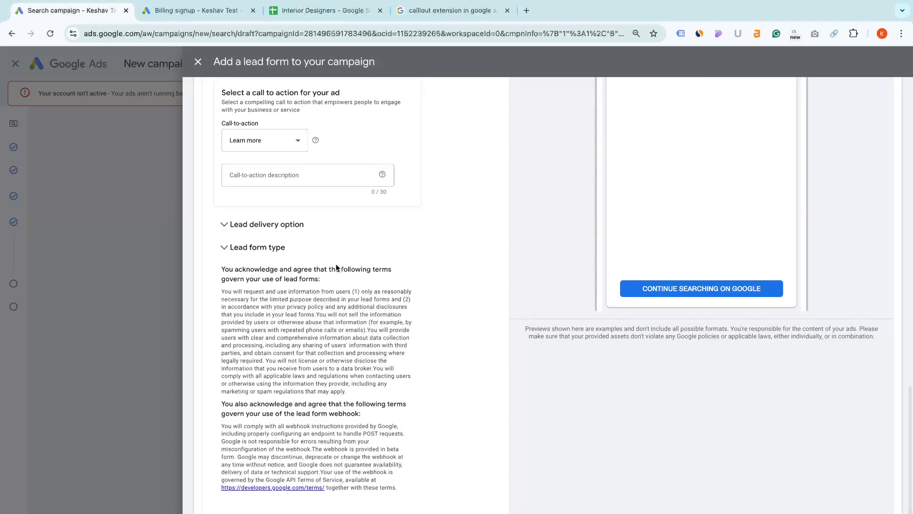
scroll(276, 149, up, 3)
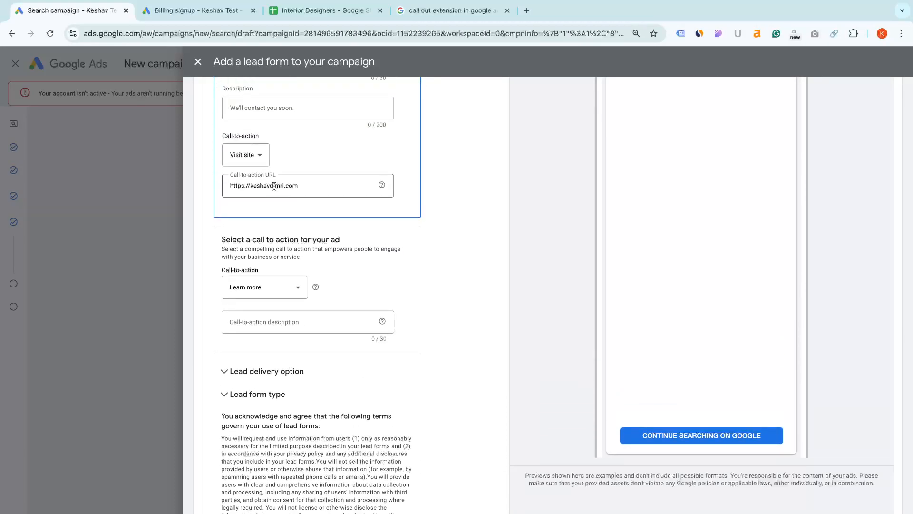
click(266, 289)
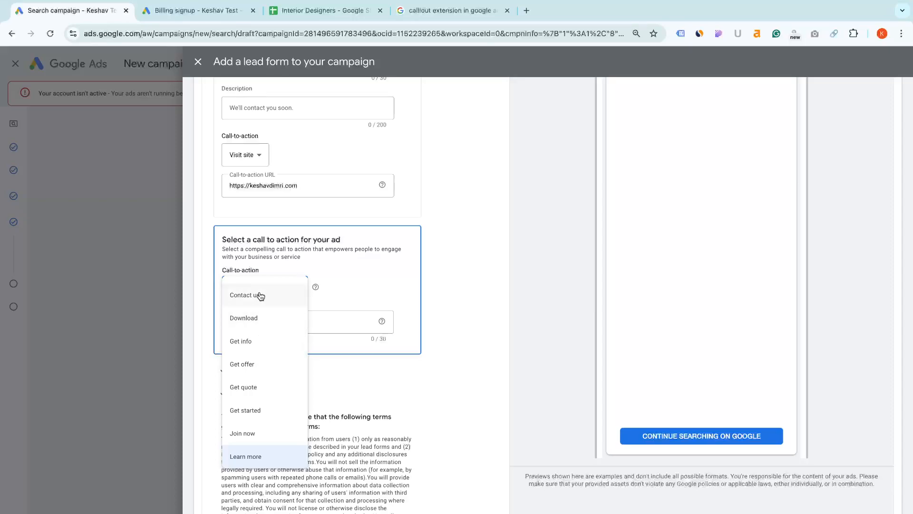
click(260, 296)
click(259, 322)
click(258, 296)
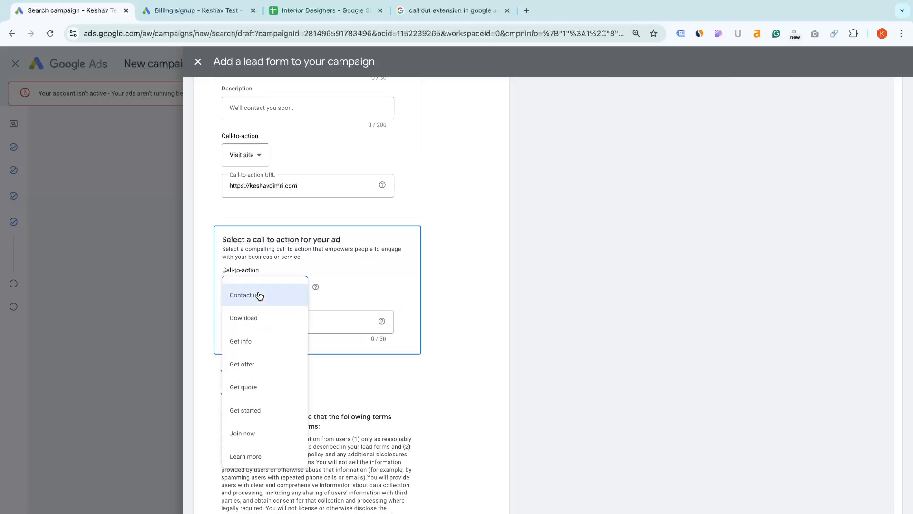
click(324, 294)
click(287, 318)
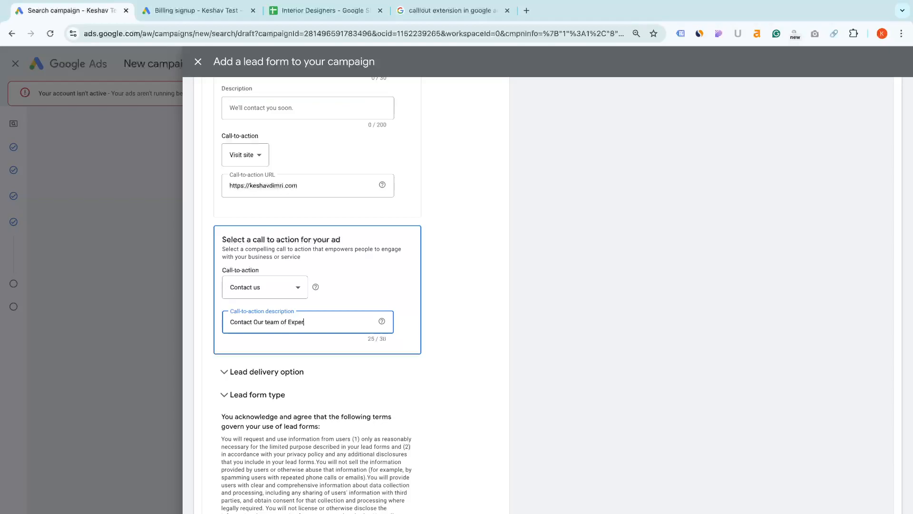
scroll(453, 307, up, 15)
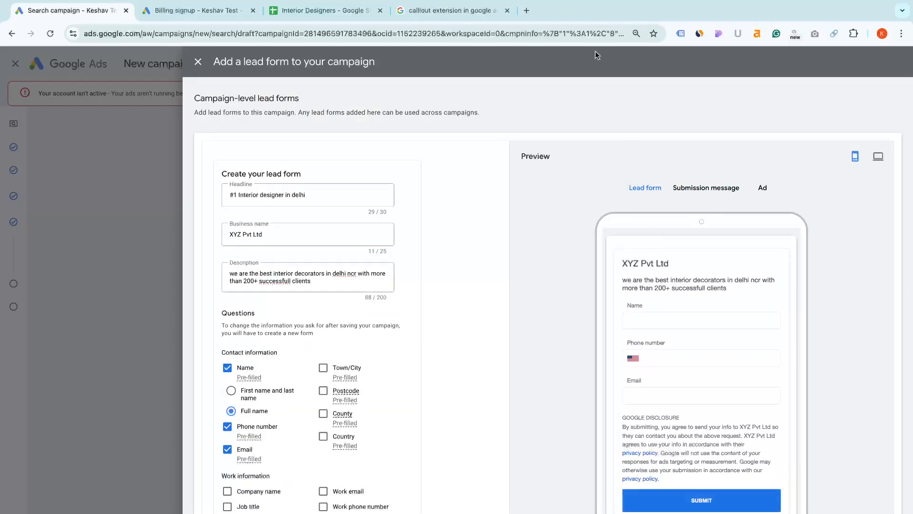
scroll(432, 287, down, 10)
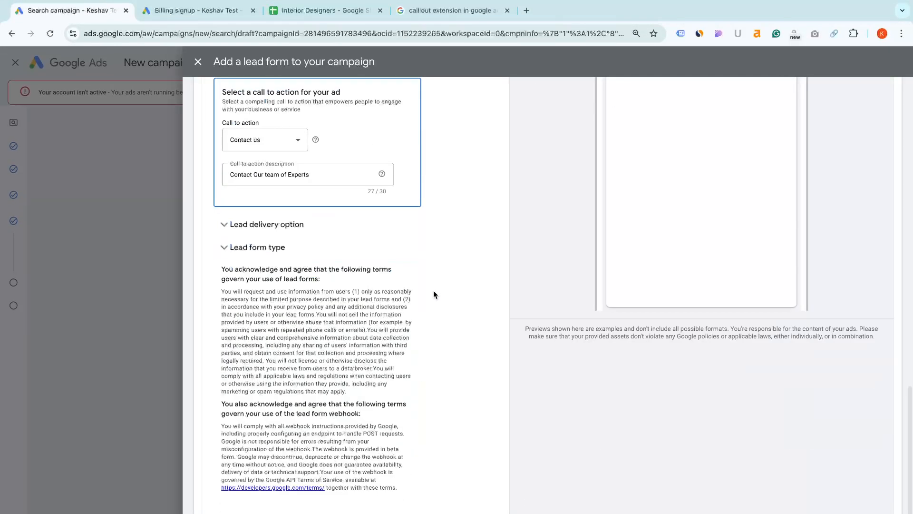
scroll(253, 166, up, 1)
drag(226, 148, 291, 166)
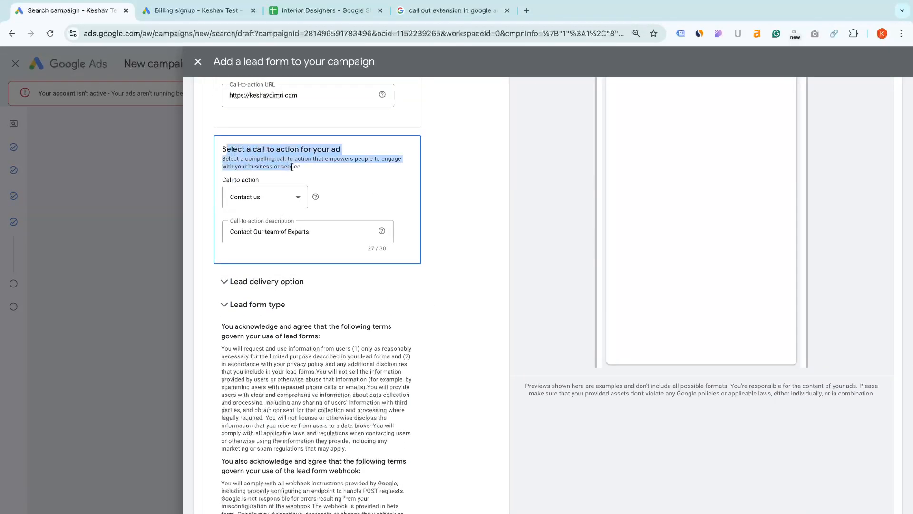
Search Google Images for "lead form extension in google ads" and open the animated Google Help example
click(442, 7)
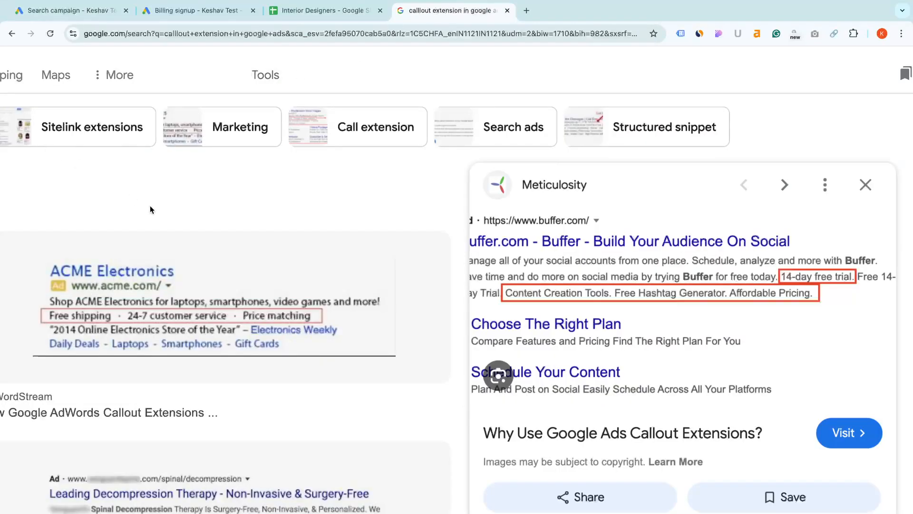
scroll(183, 223, down, 5)
double_click(143, 72)
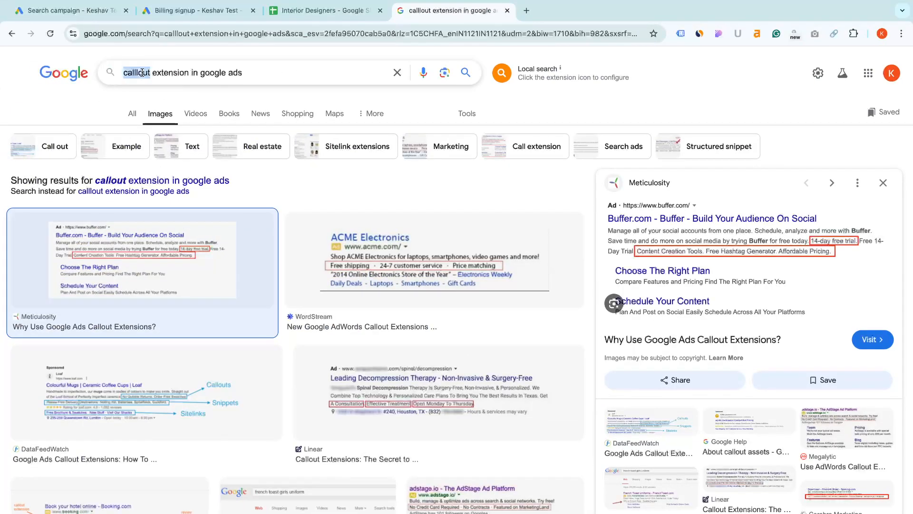
text(lead form)
key(Return)
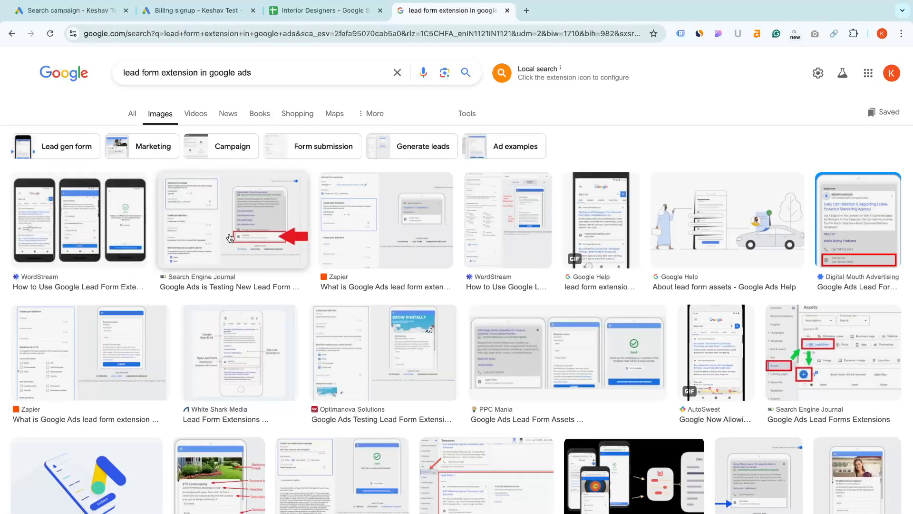
click(593, 241)
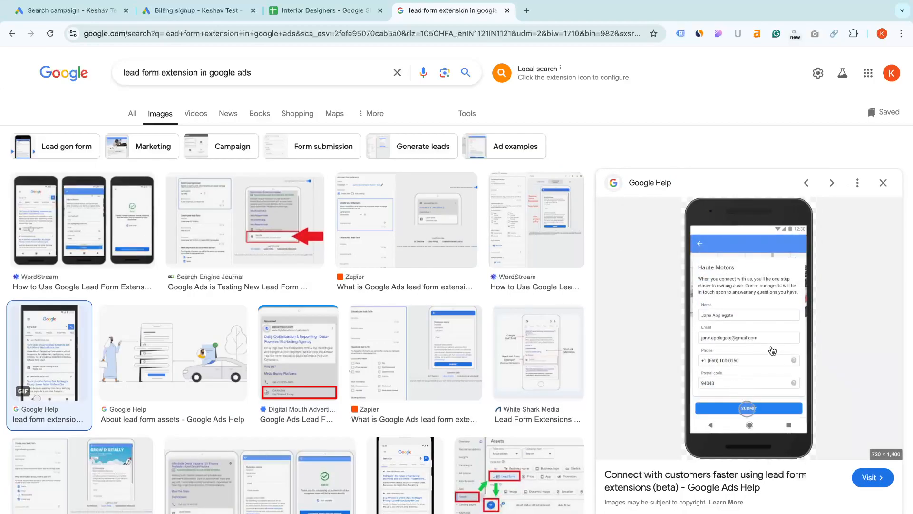
Return to the campaign draft in Google Ads and save the lead form to the campaign
click(304, 17)
click(214, 15)
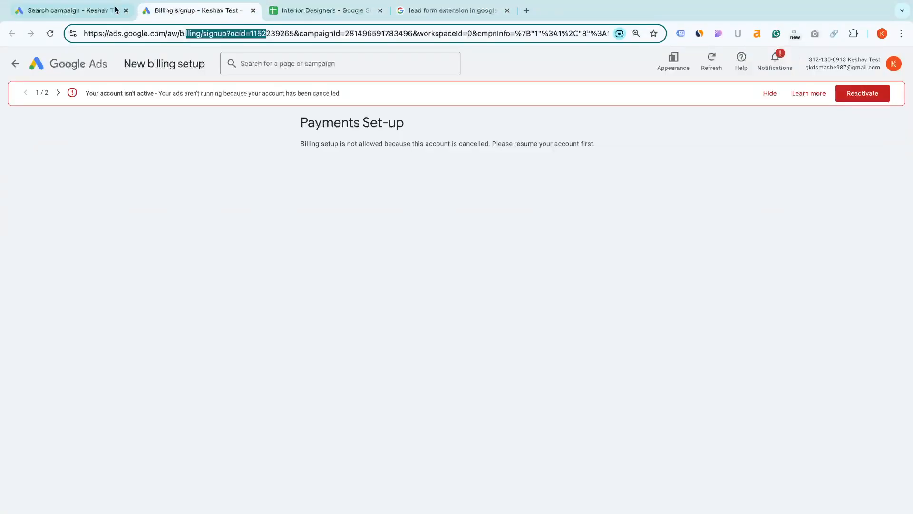
click(78, 8)
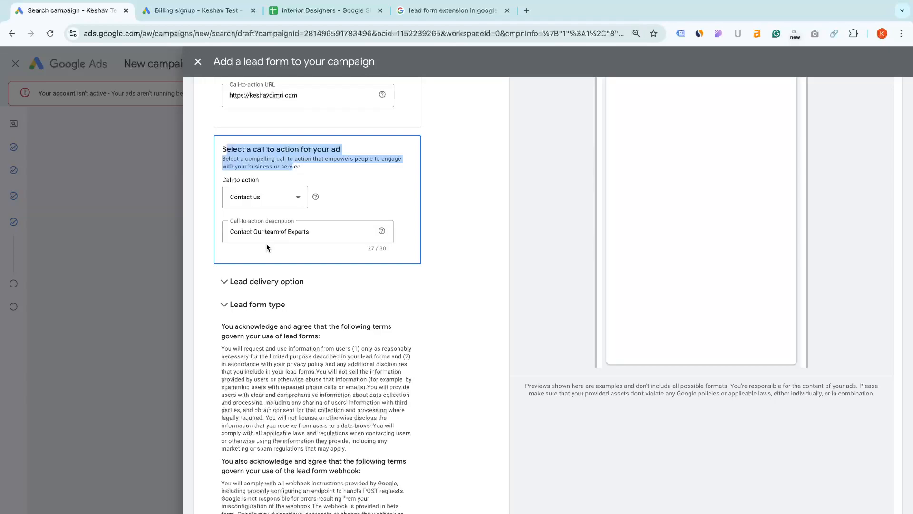
scroll(301, 259, down, 1)
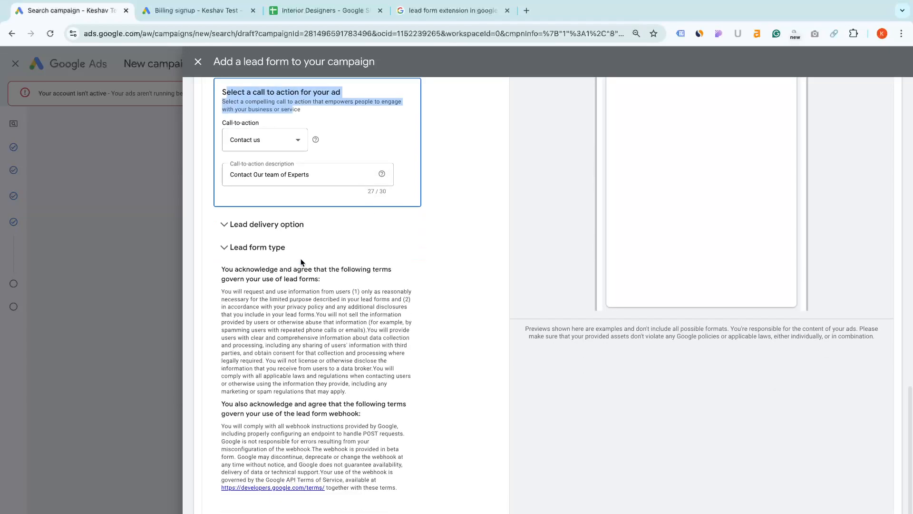
click(198, 61)
click(198, 61)
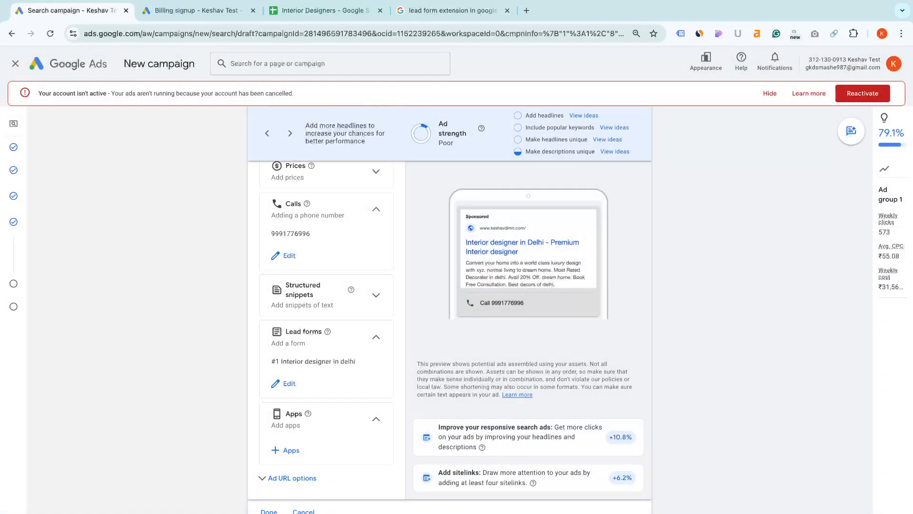
Start an Android app asset for the campaign, look up "byjus", select "BYJU'S – The Learning App" and try to save it
click(286, 449)
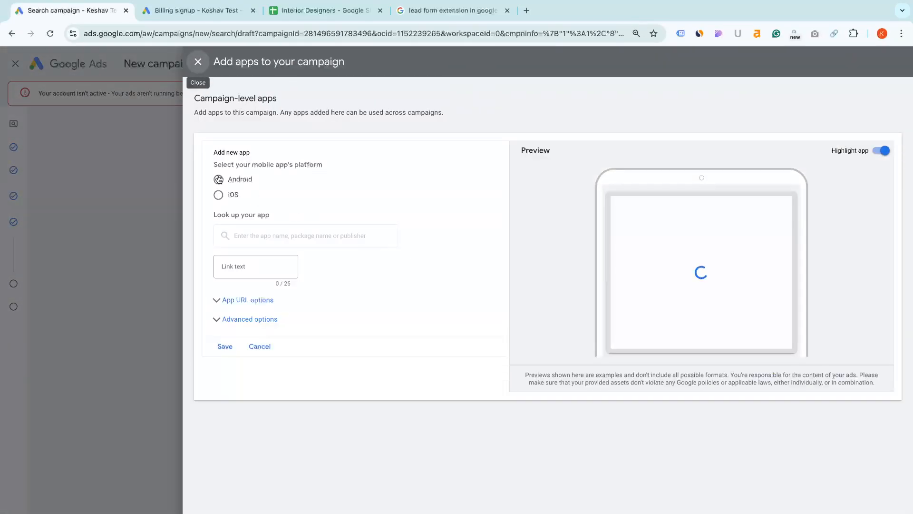
click(218, 179)
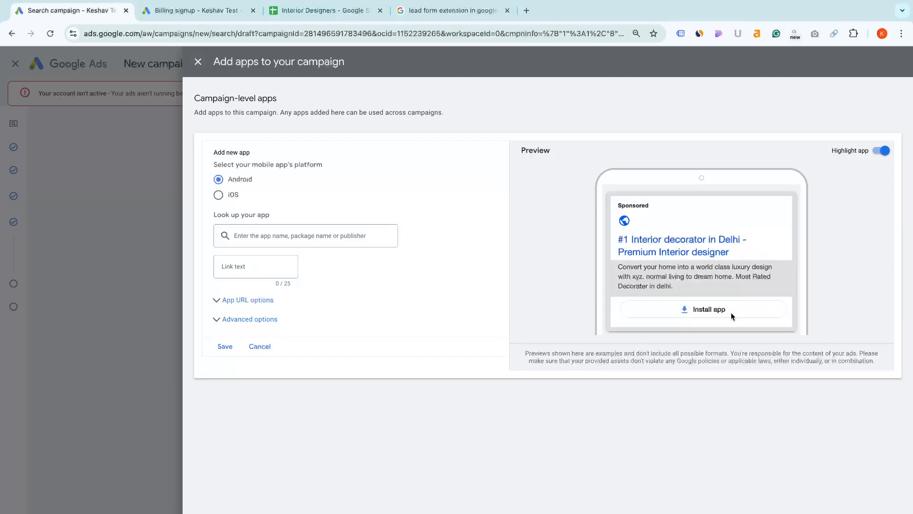
click(338, 236)
text(byjus)
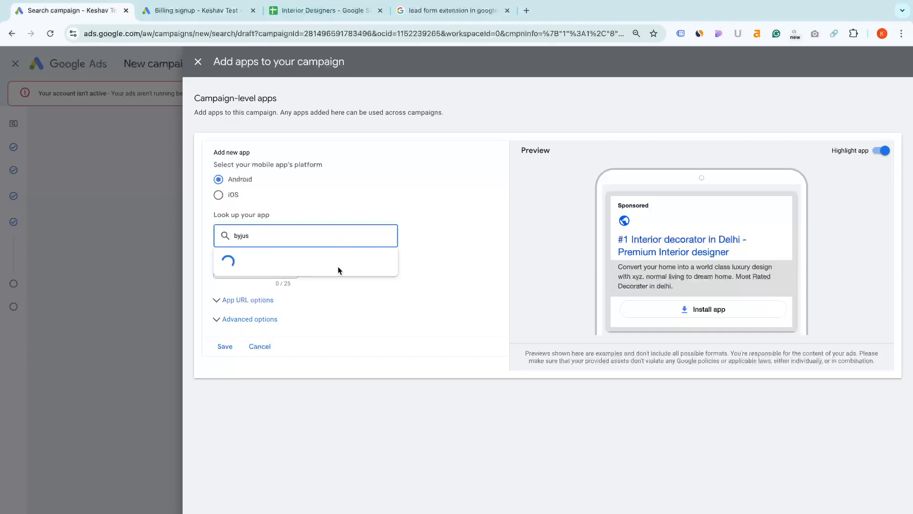
click(237, 285)
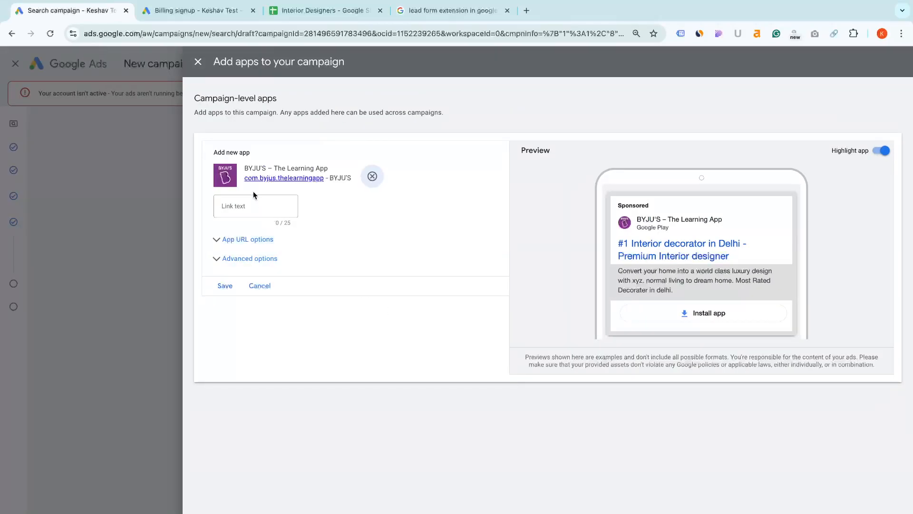
click(226, 286)
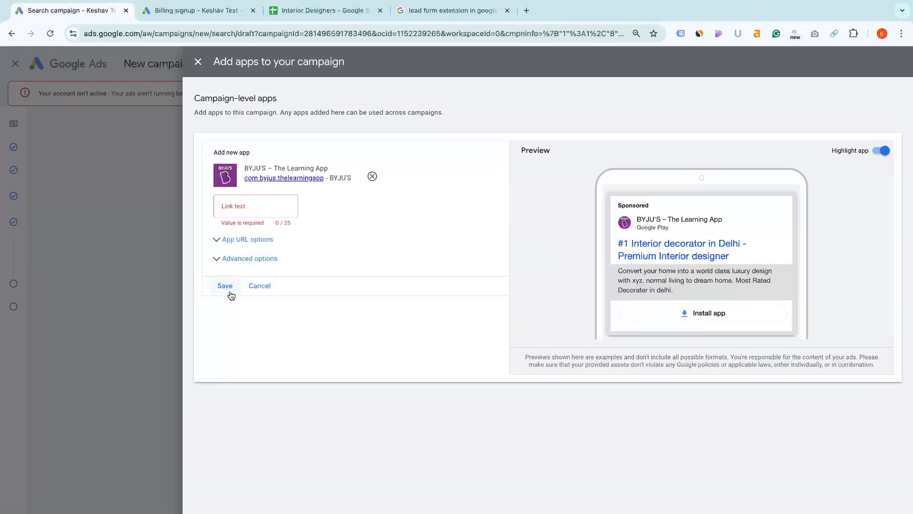
Try "Download" as the app's link text, clear it, and discard the new app asset
click(251, 205)
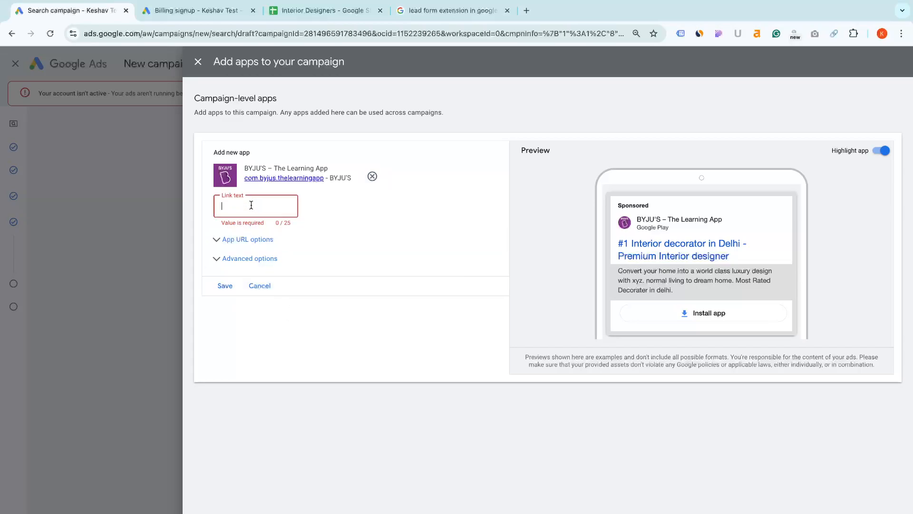
text(Download)
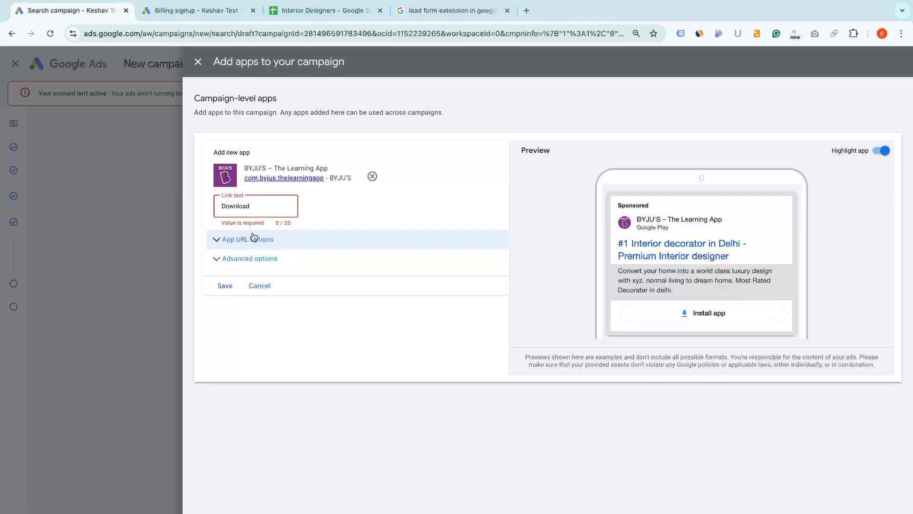
key(ctrl+a)
key(BackSpace)
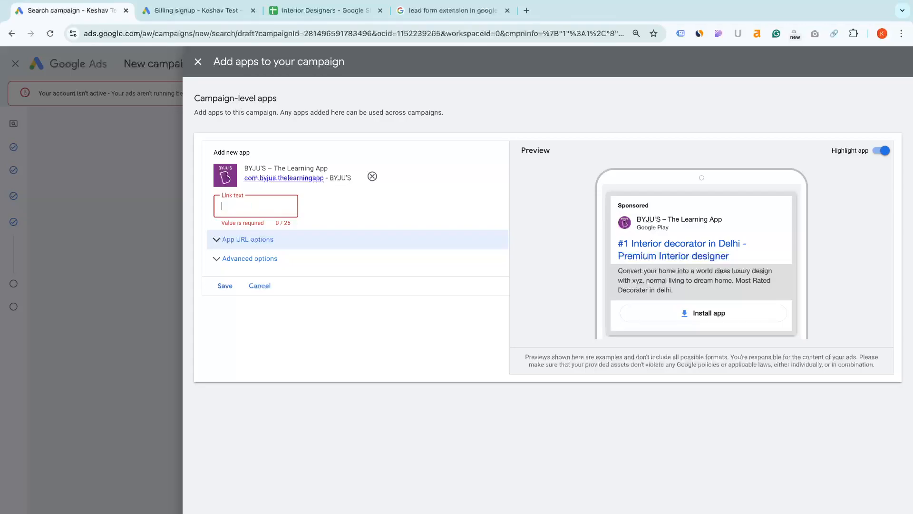
click(260, 285)
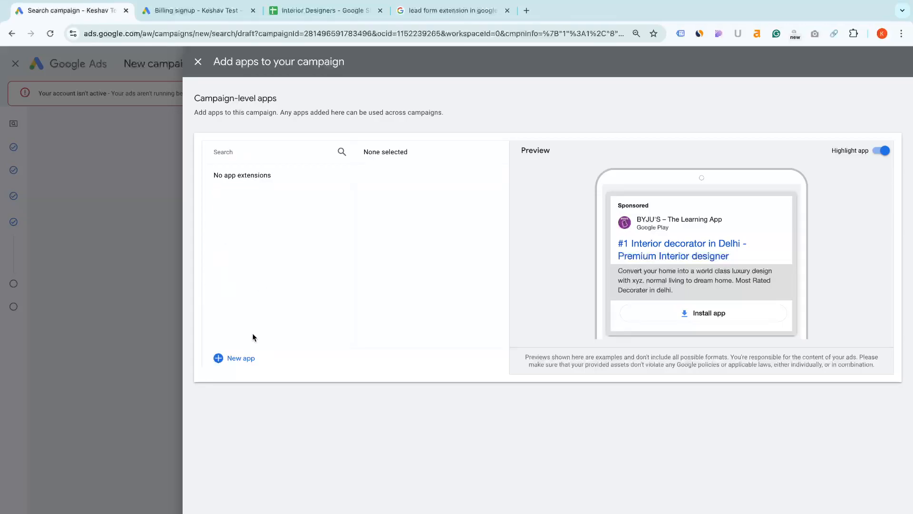
click(198, 62)
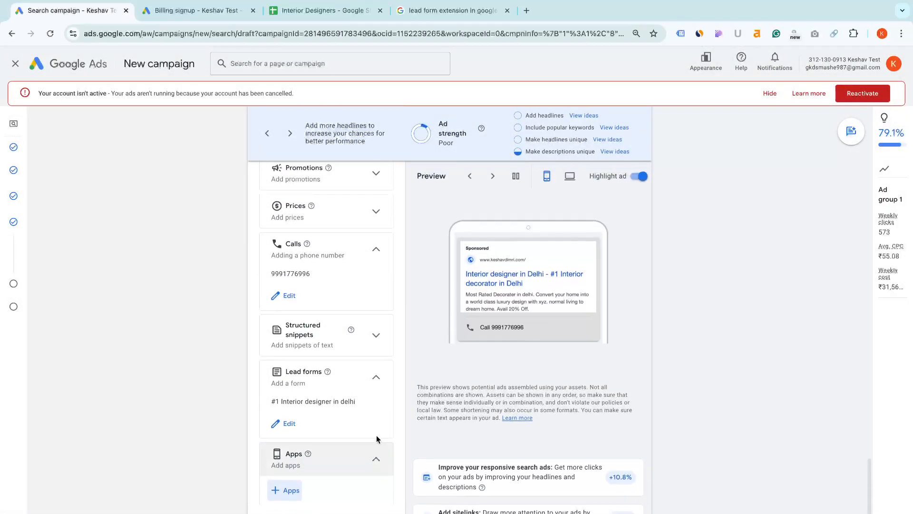
scroll(376, 435, up, 1)
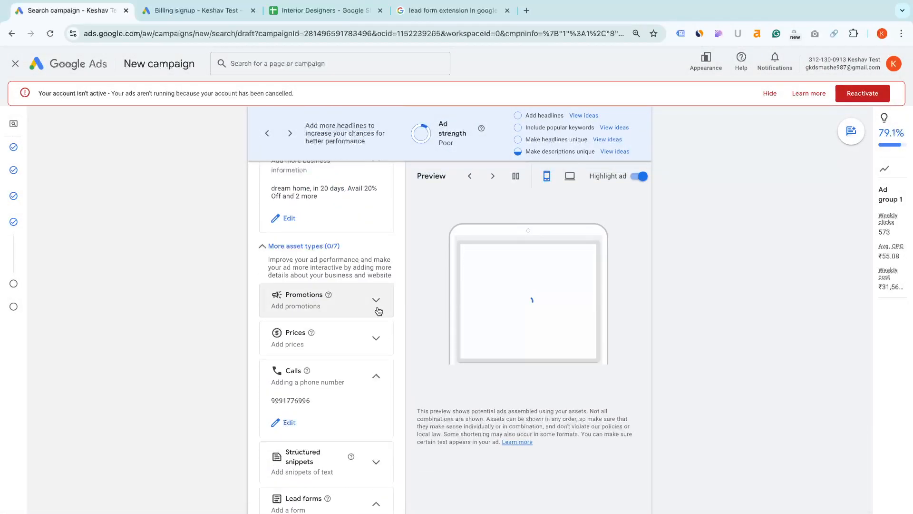
Review the assets added so far and start a new structured snippet for the campaign
scroll(326, 465, down, 3)
scroll(325, 464, down, 1)
scroll(322, 465, up, 1)
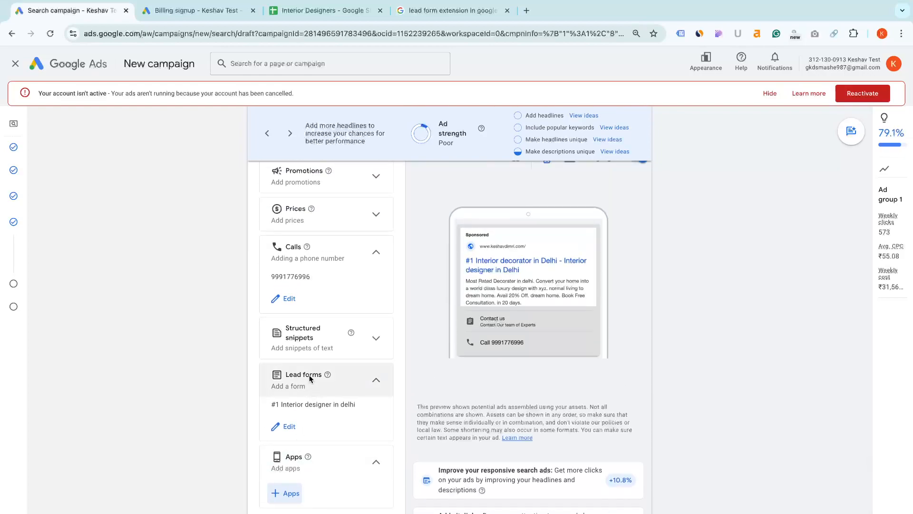
scroll(309, 379, up, 5)
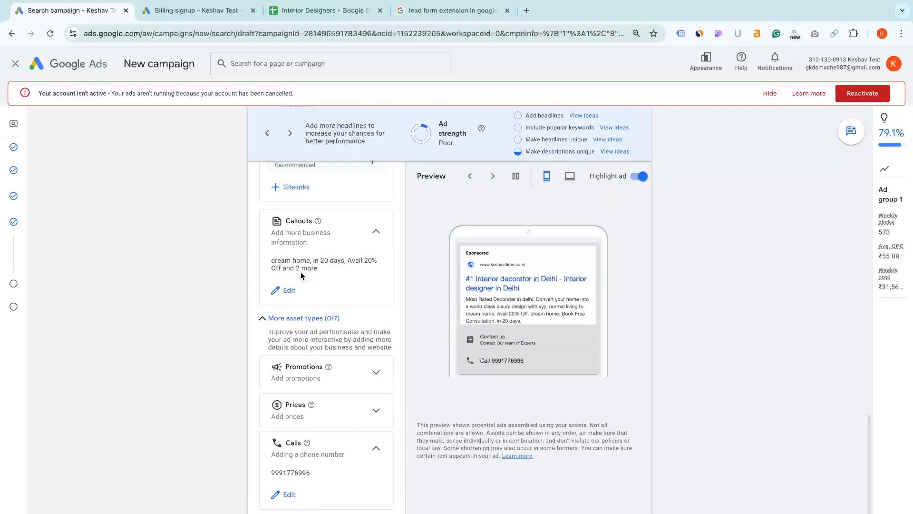
scroll(310, 269, down, 6)
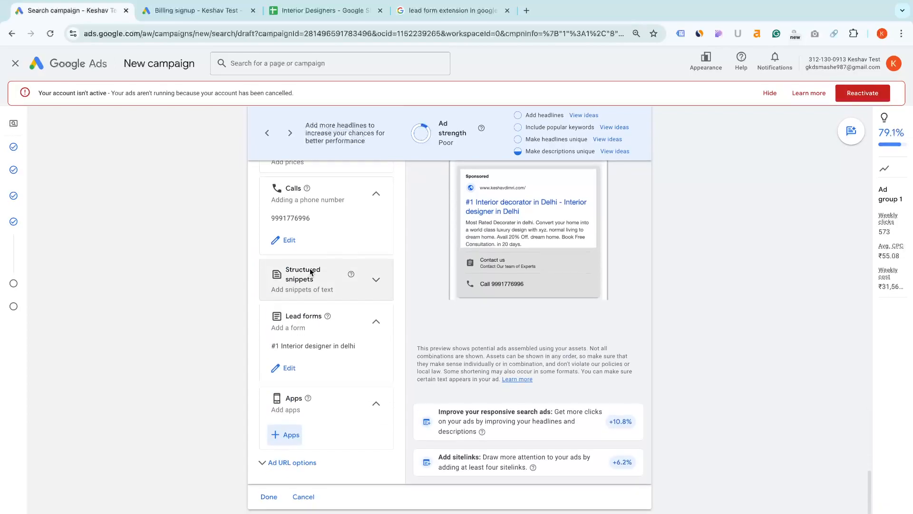
scroll(310, 267, up, 1)
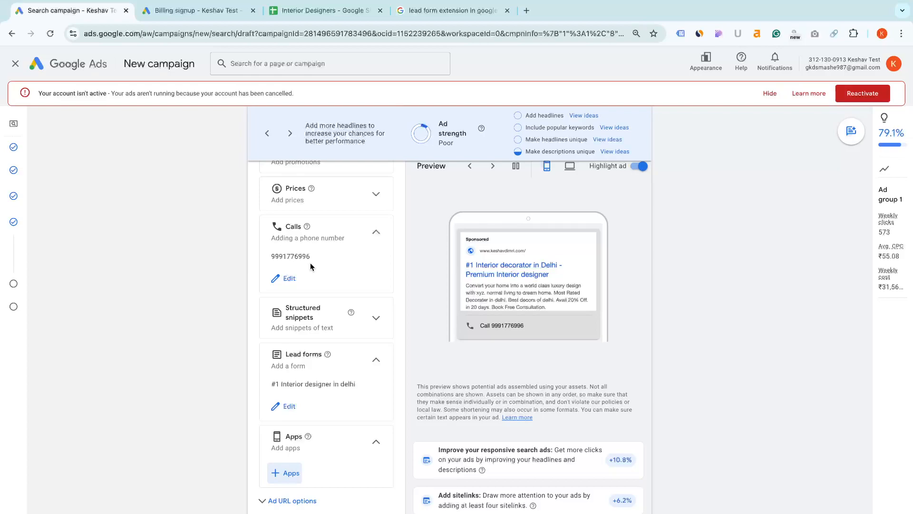
click(368, 318)
click(312, 353)
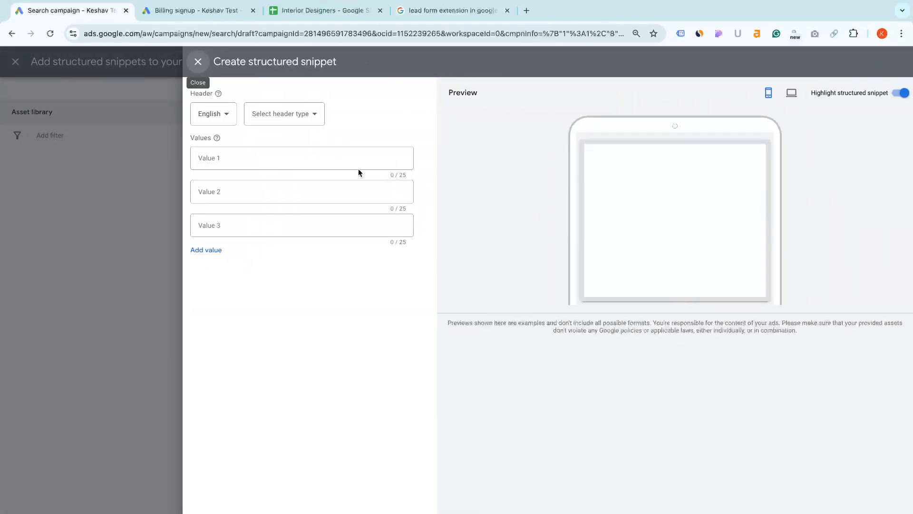
Try "2000+ clinets serverd" as the structured snippet's first value and check it in the ad preview
click(355, 158)
text(2)
key(BackSpace)
text(2000)
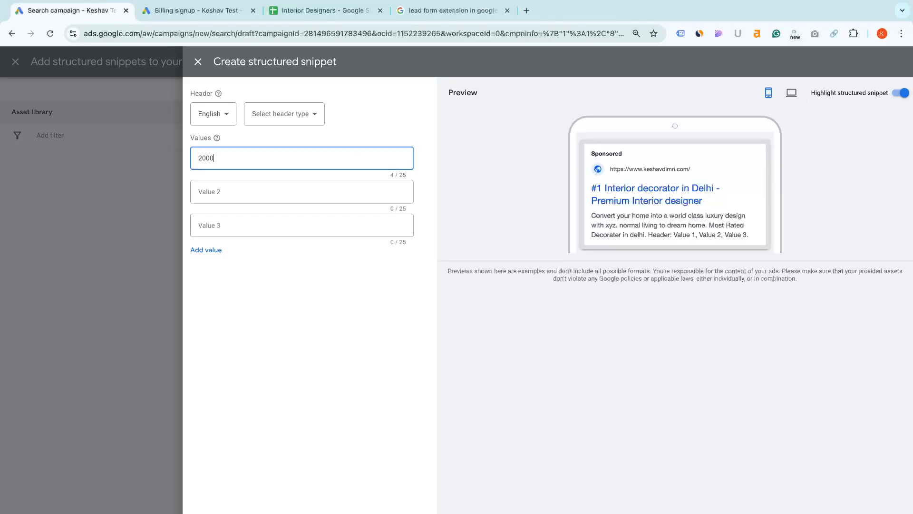
text(+ clinets serverd)
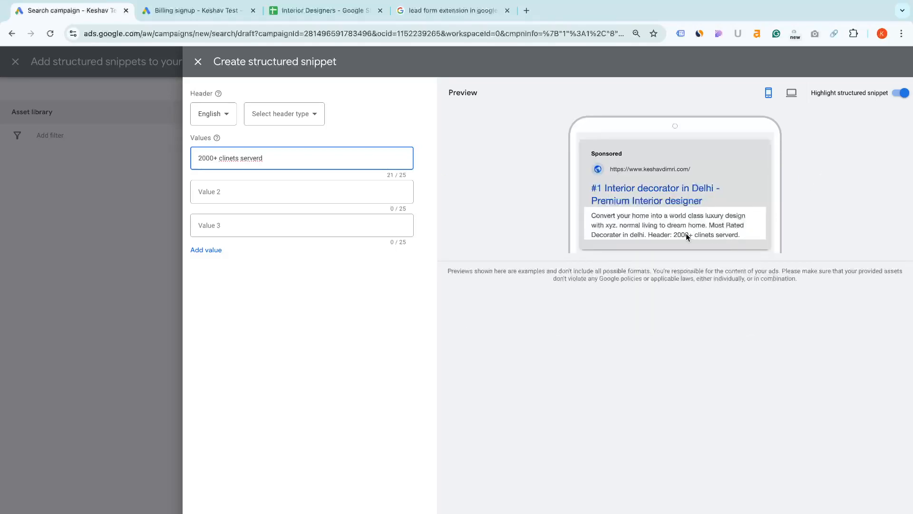
scroll(686, 233, up, 5)
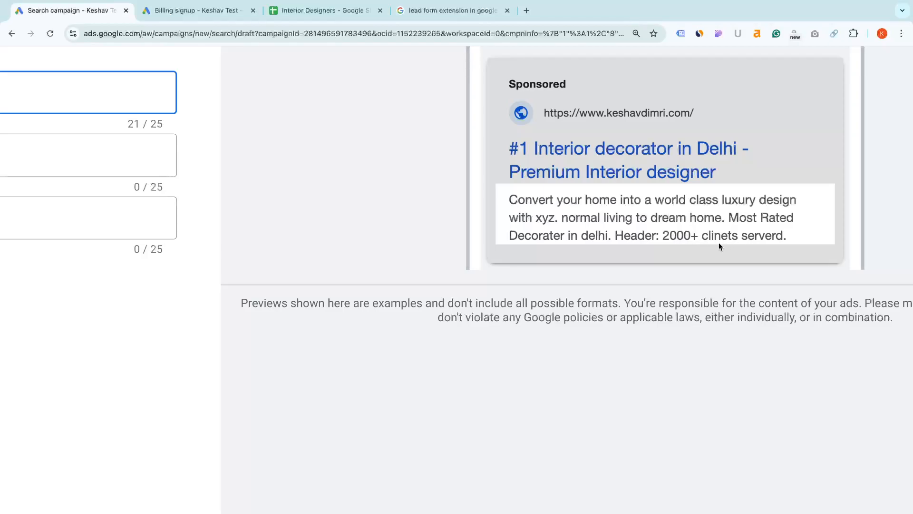
scroll(641, 252, down, 5)
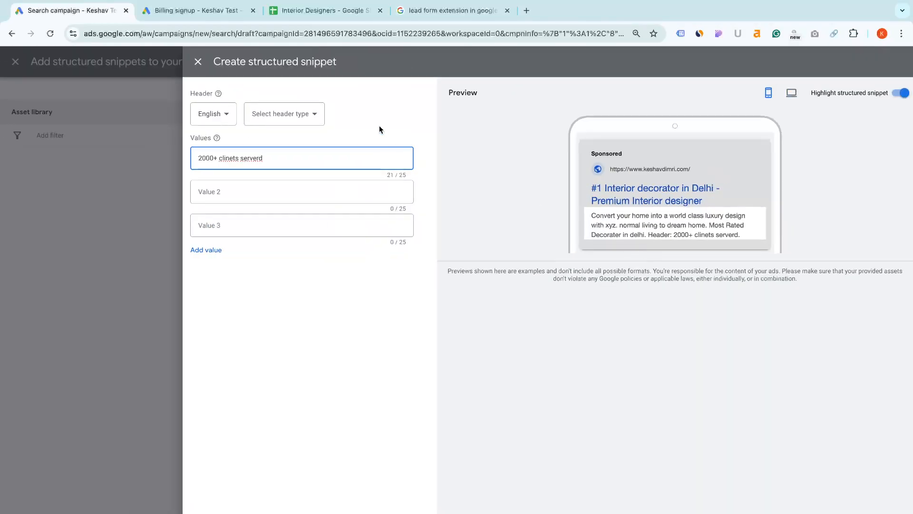
Set the structured snippet's header type to Brands and check the header in the ad preview
click(294, 115)
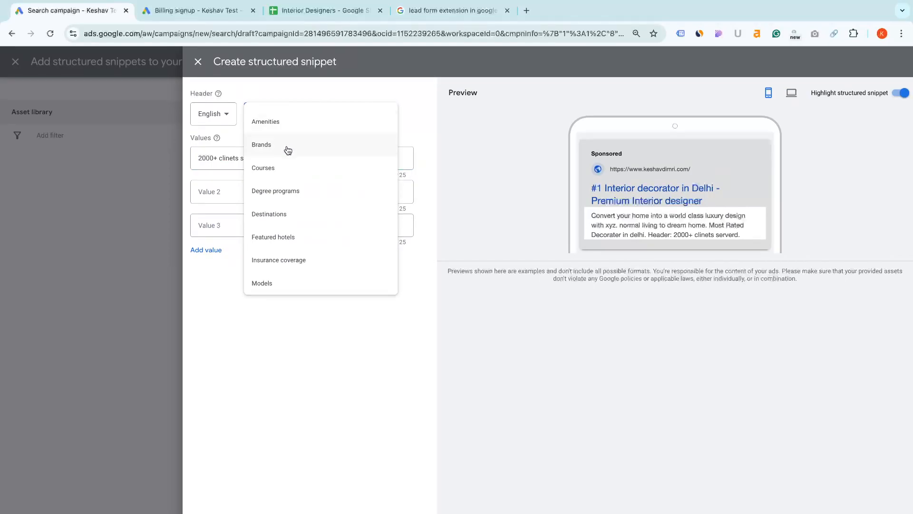
click(288, 149)
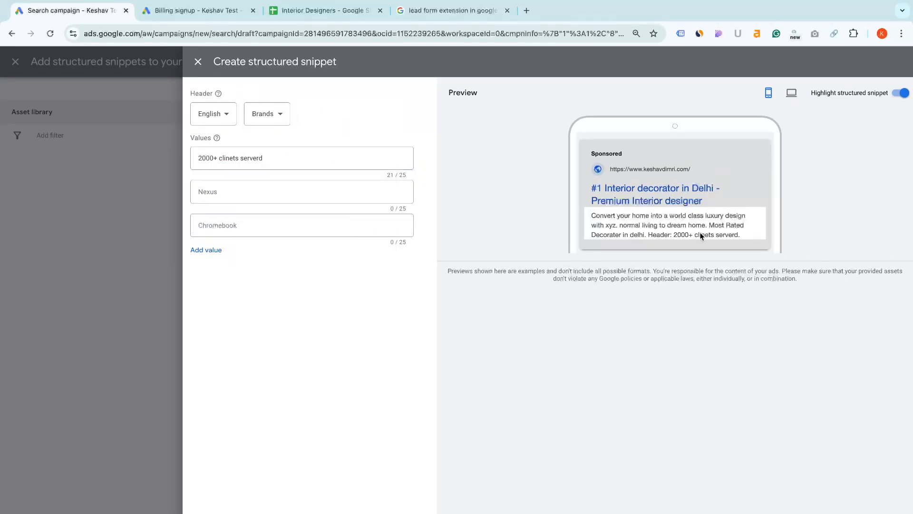
scroll(688, 244, up, 5)
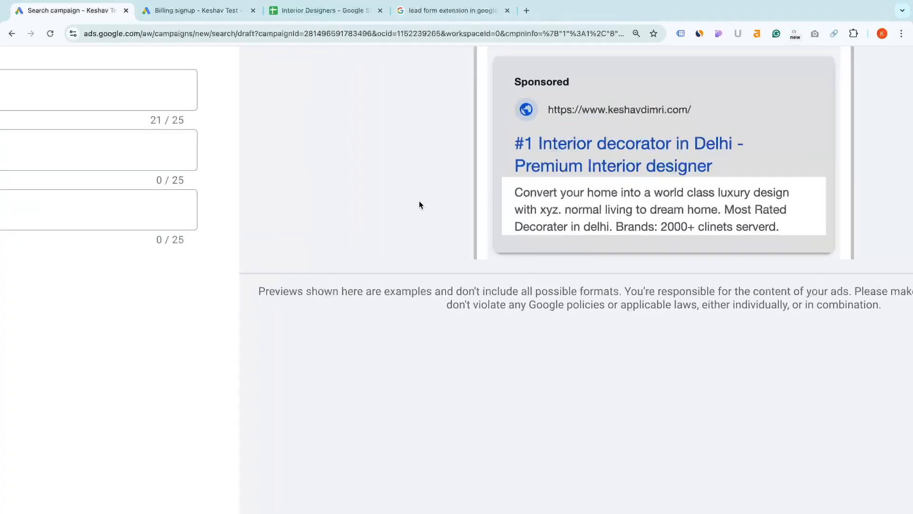
scroll(366, 217, down, 5)
Fill the structured snippet's three values with "Nike", "Adidas" and "Reebook"
click(264, 158)
key(ctrl+a)
text(Nike)
click(285, 187)
text(Adida)
click(281, 219)
text(R)
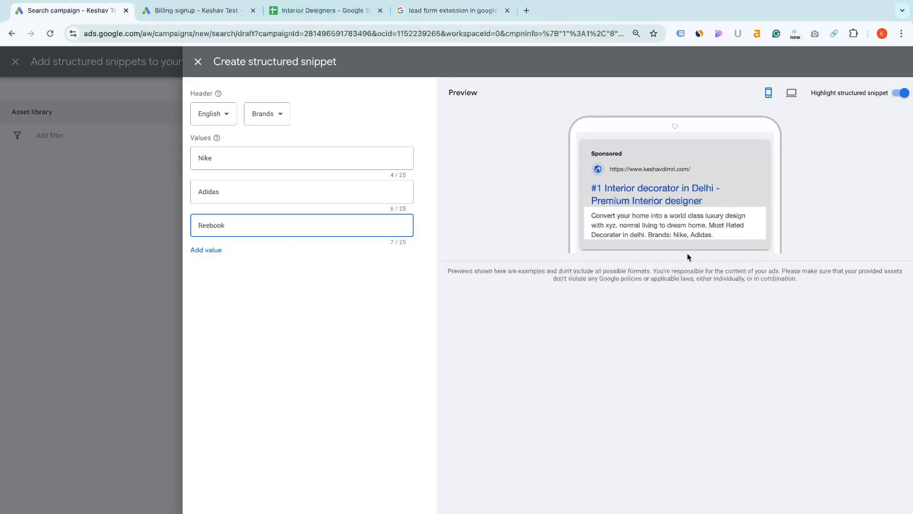
Inspect the brands snippet in the ad preview and save it to the campaign
scroll(694, 250, up, 5)
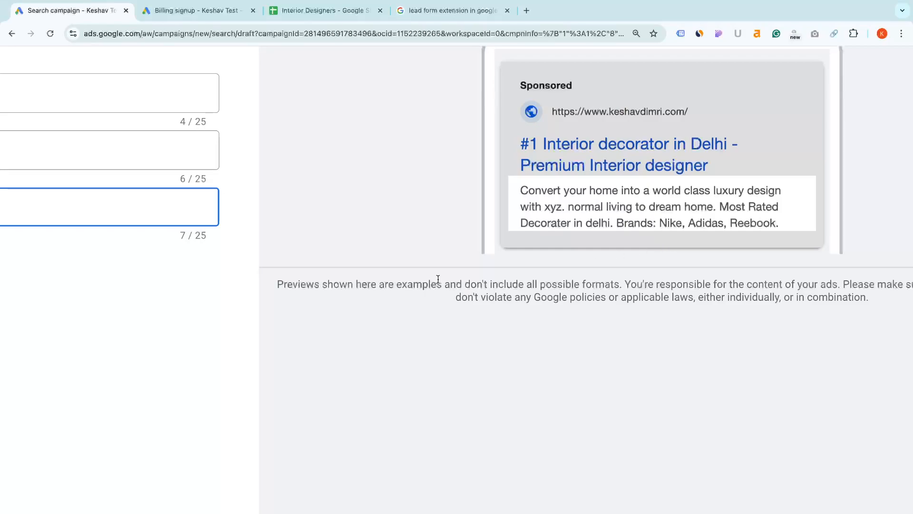
scroll(388, 305, down, 5)
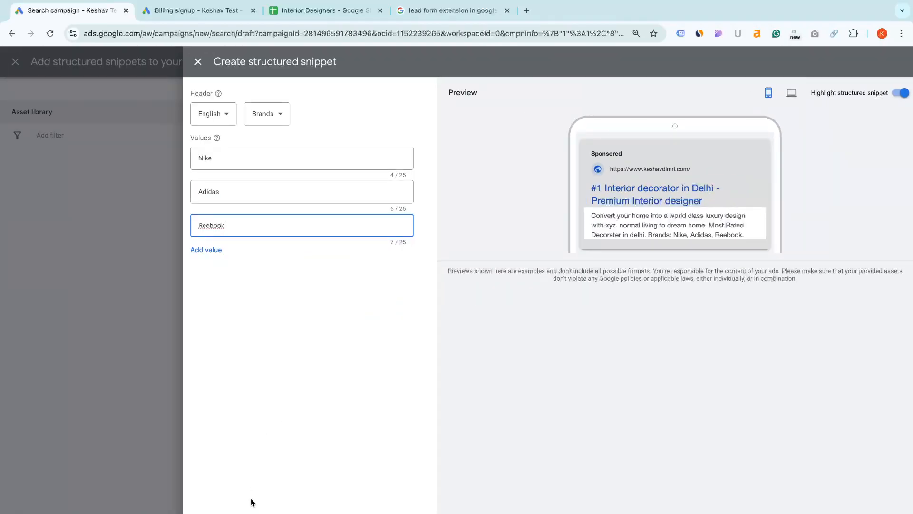
click(236, 512)
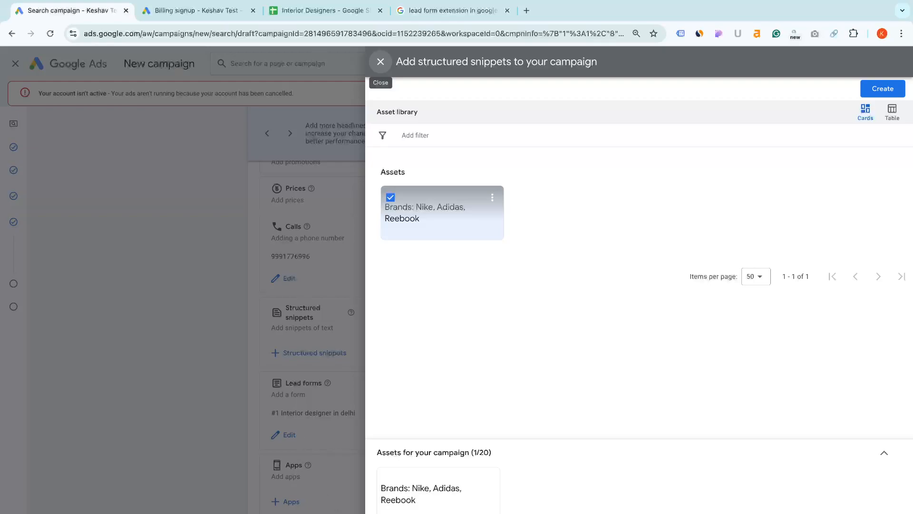
click(380, 61)
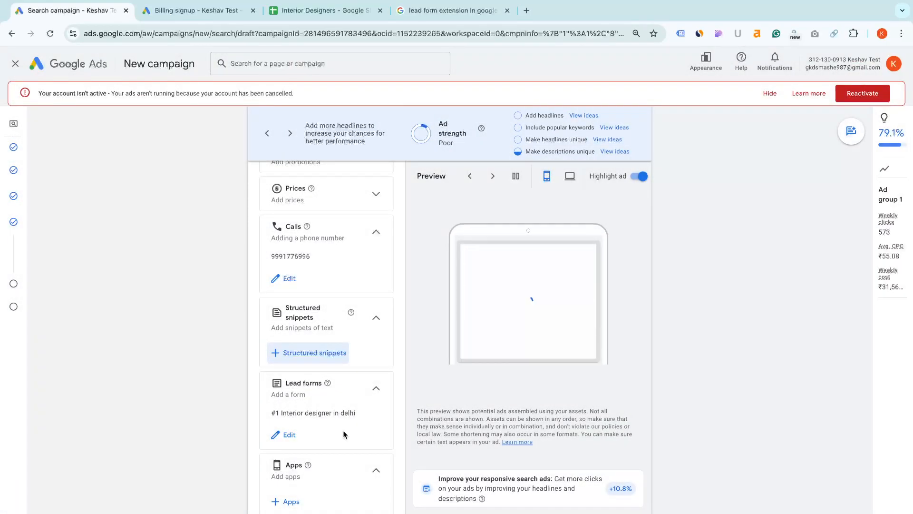
Start a price asset for the campaign and give it the header "Resedential"
scroll(343, 434, up, 2)
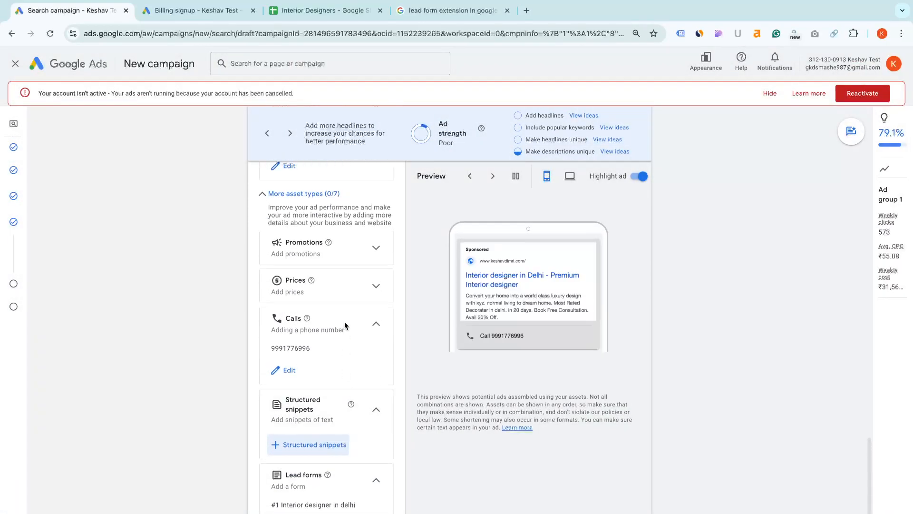
click(360, 287)
click(287, 317)
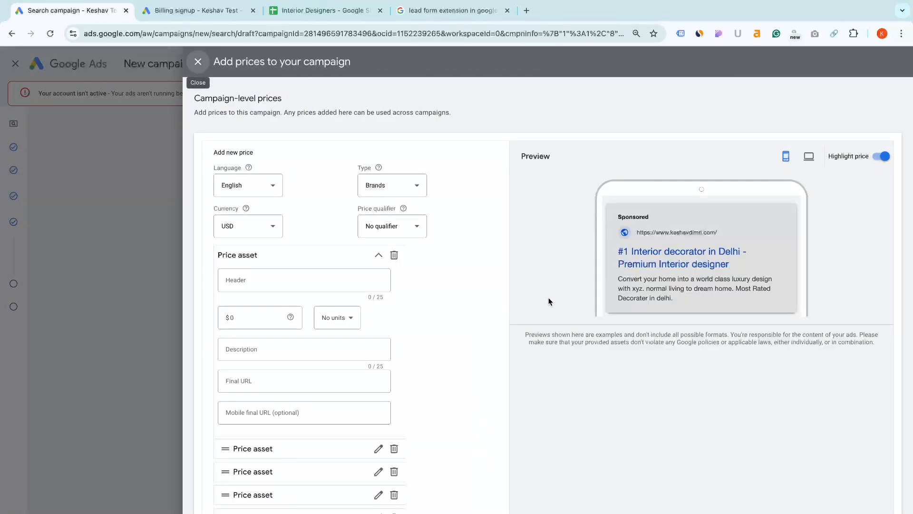
click(301, 280)
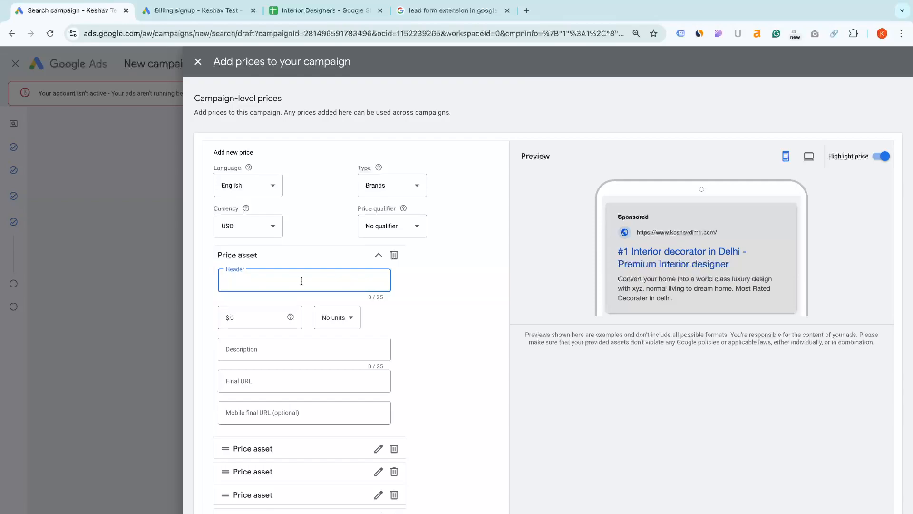
text(rese)
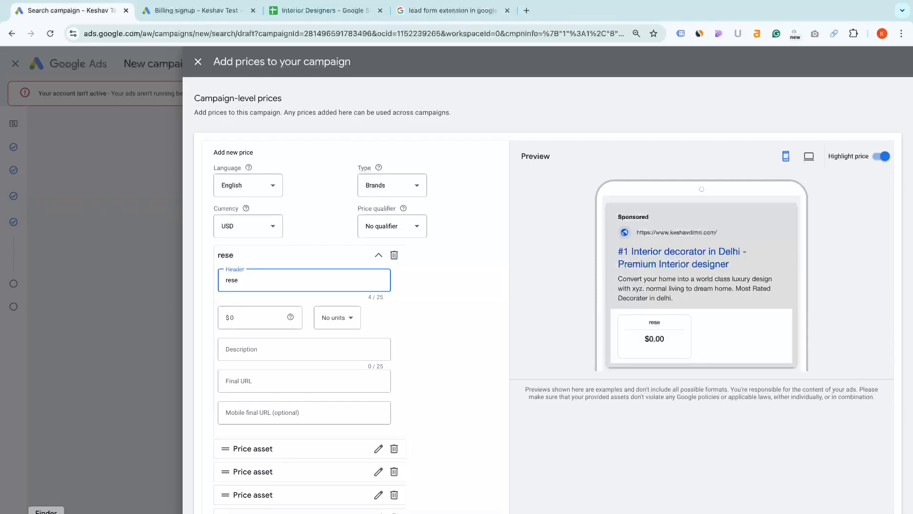
double_click(246, 283)
text(Resedential)
Switch the price currency to INR, enter "20,000-" as the residential price and check the ad preview
click(241, 321)
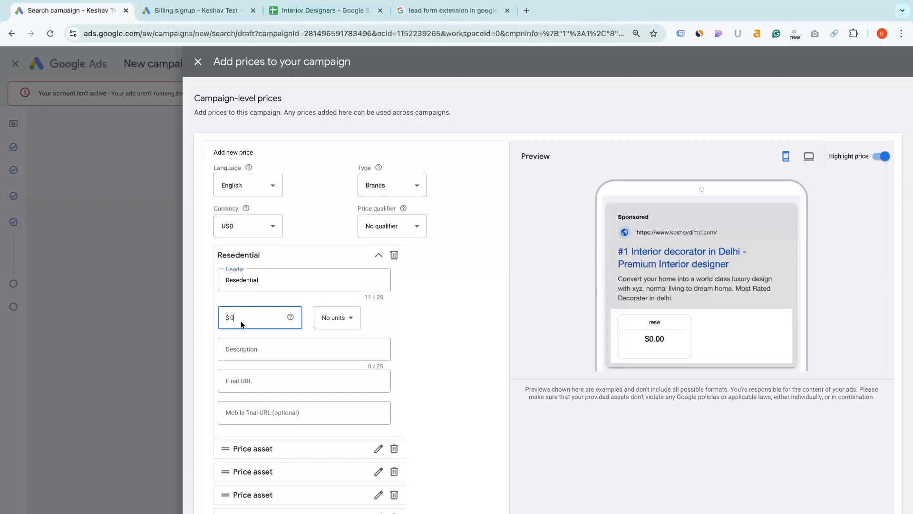
click(250, 222)
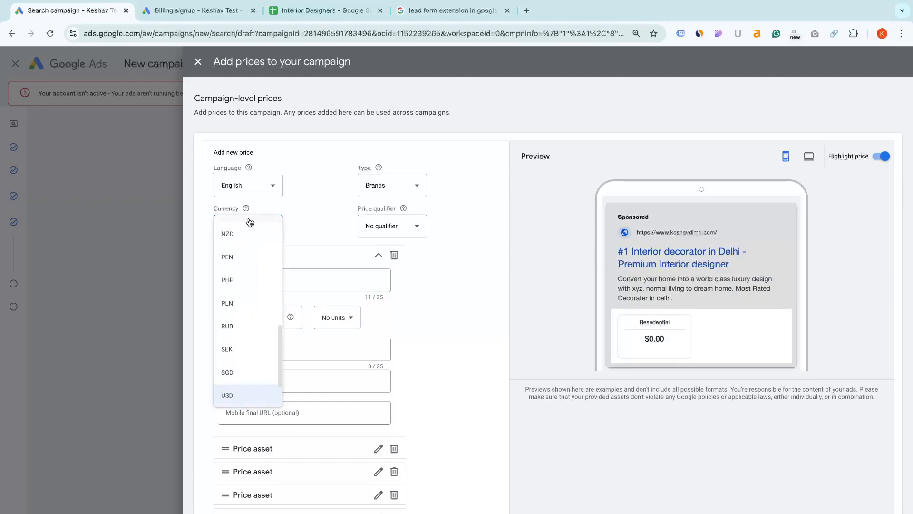
scroll(251, 292, up, 1)
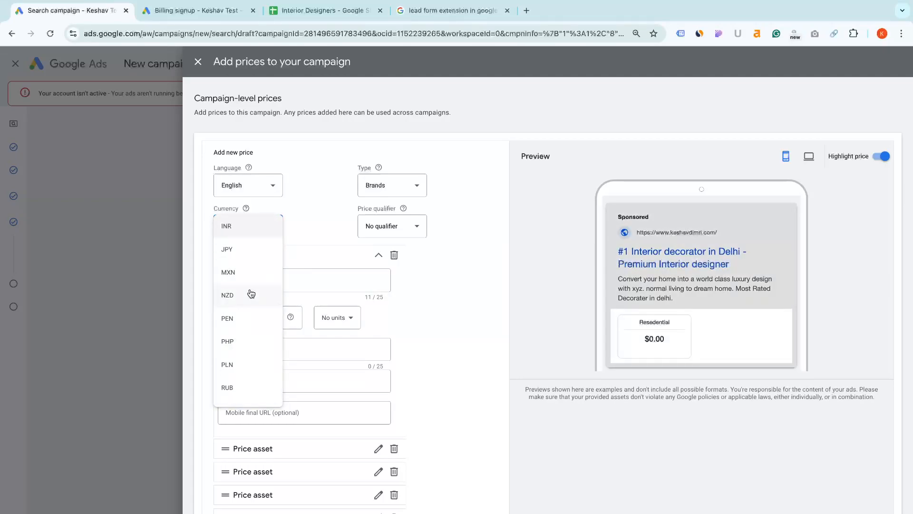
key(Return)
click(244, 317)
text(20,000-)
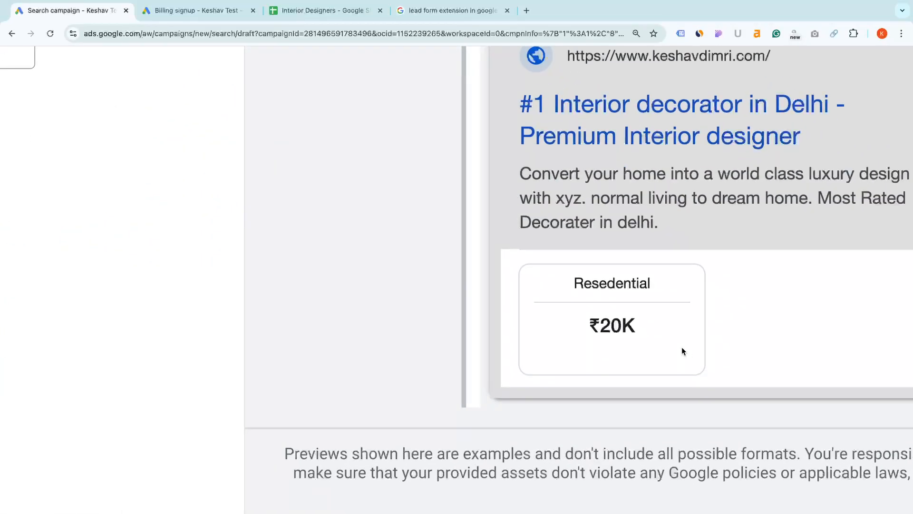
scroll(682, 347, down, 5)
Enter "redential decorators" as the price asset's description and correct its price to ₹20,000
click(292, 357)
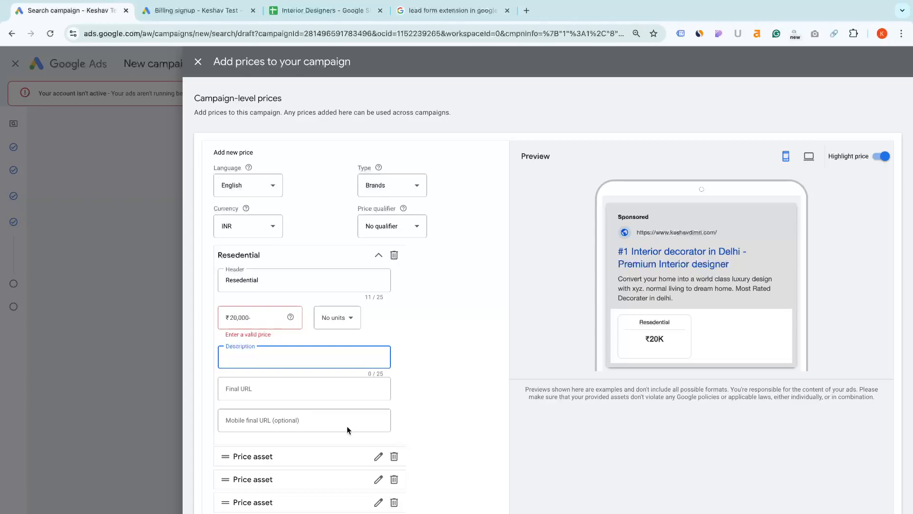
click(313, 402)
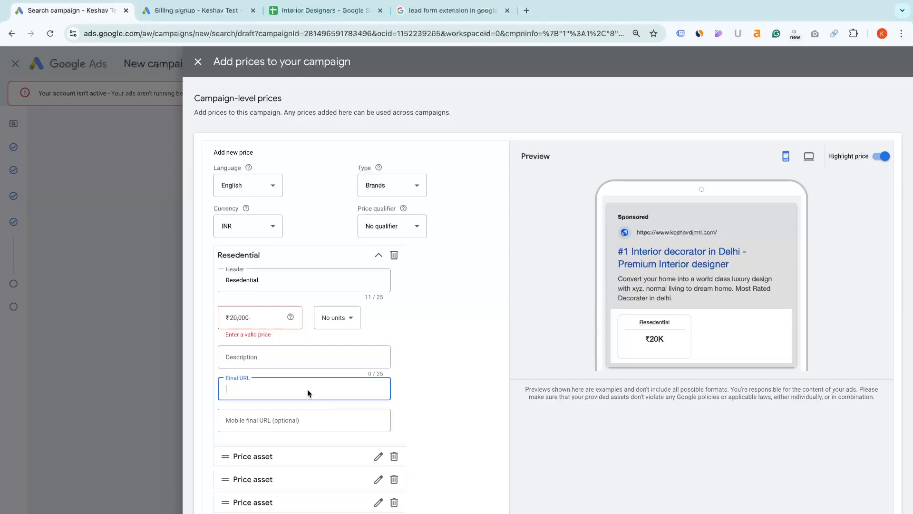
click(292, 356)
text(redential do)
key(BackSpace)
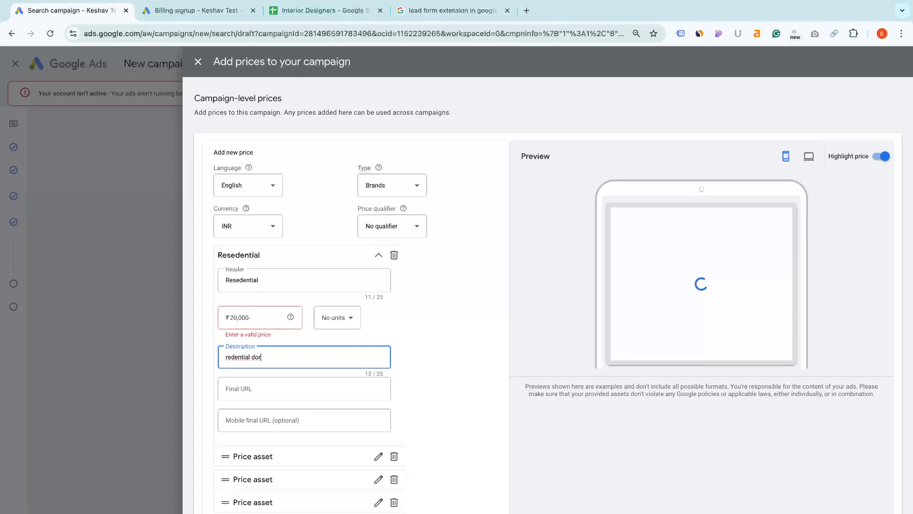
text(ecorators)
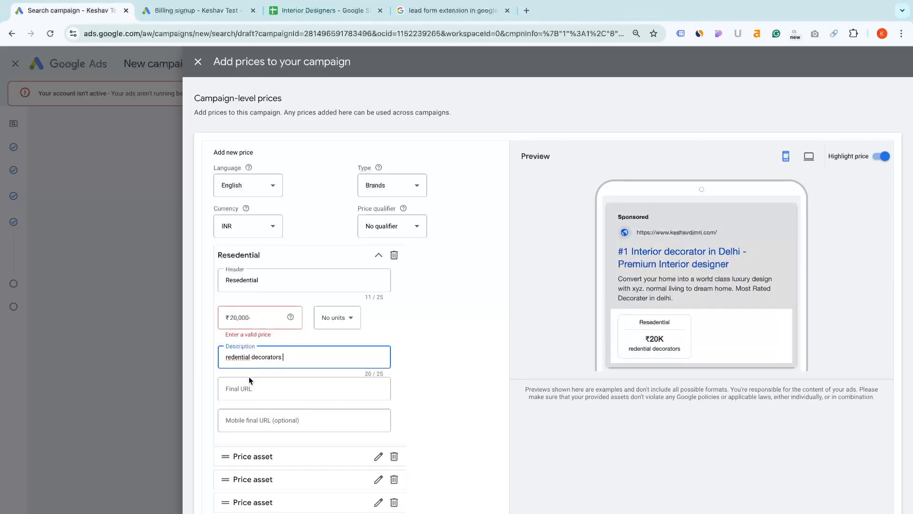
click(277, 316)
key(BackSpace)
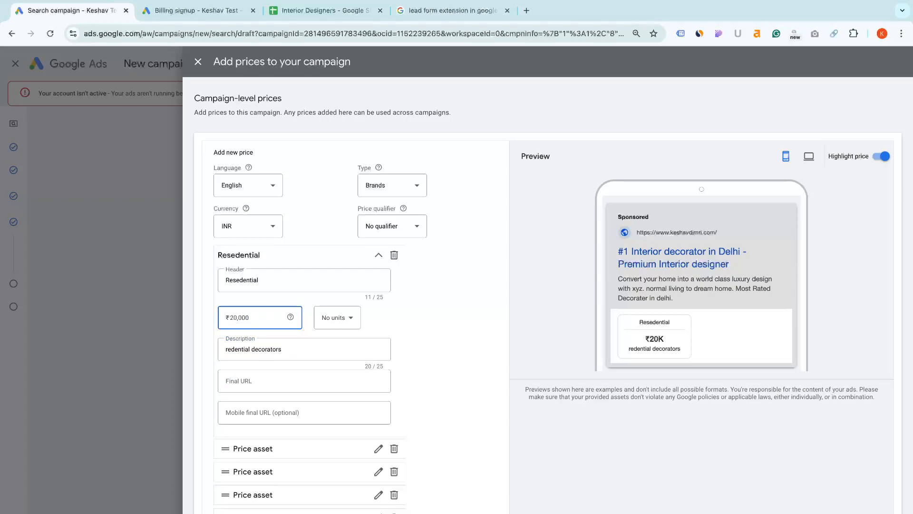
Try a second price asset with the header "Commercial", and discard the unsaved price assets
click(289, 384)
click(290, 412)
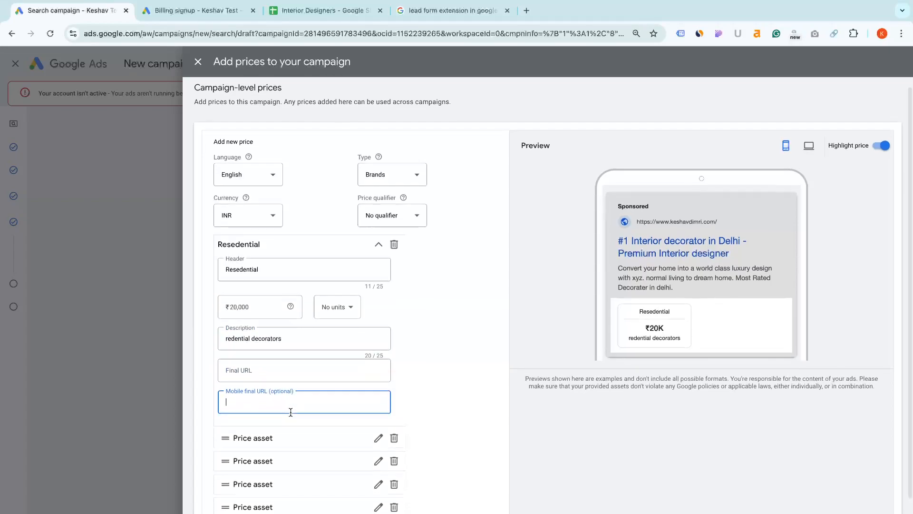
scroll(290, 412, down, 2)
click(375, 385)
click(281, 408)
text(Commercial)
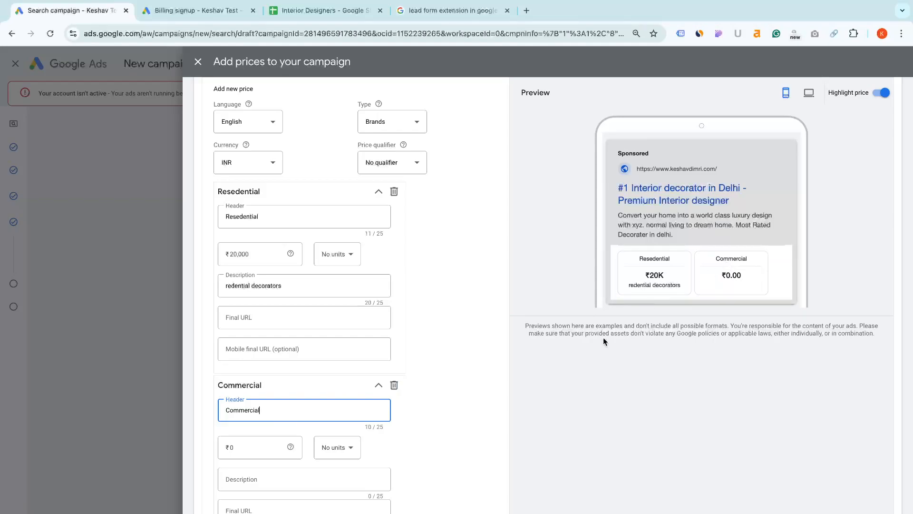
scroll(304, 295, down, 3)
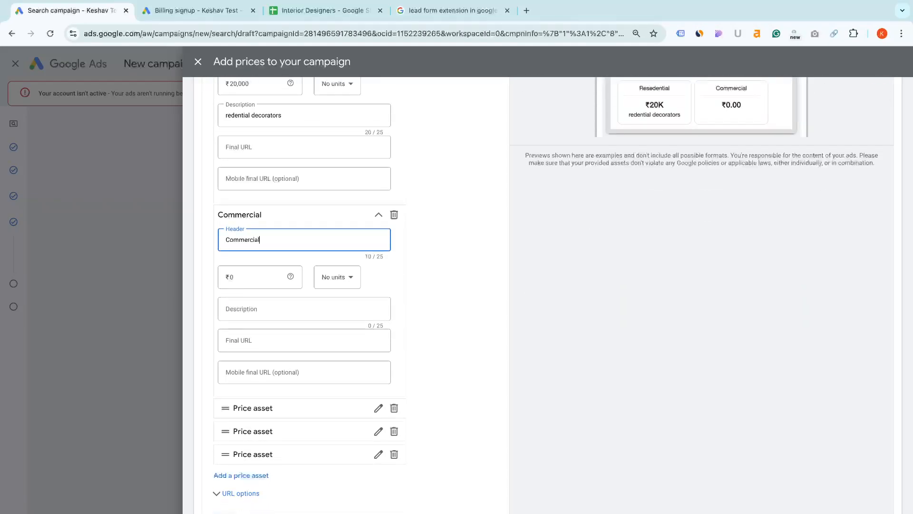
click(198, 61)
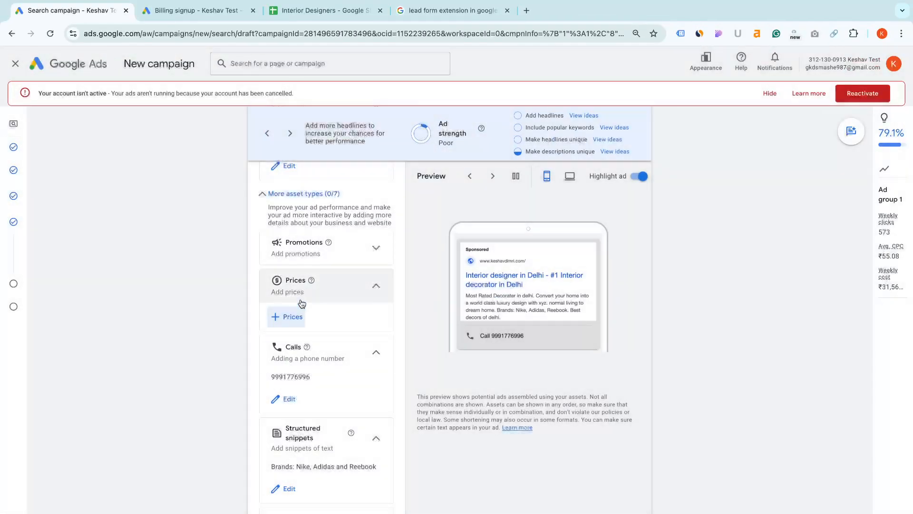
Start a promotion asset for the campaign and set its currency to INR
click(337, 251)
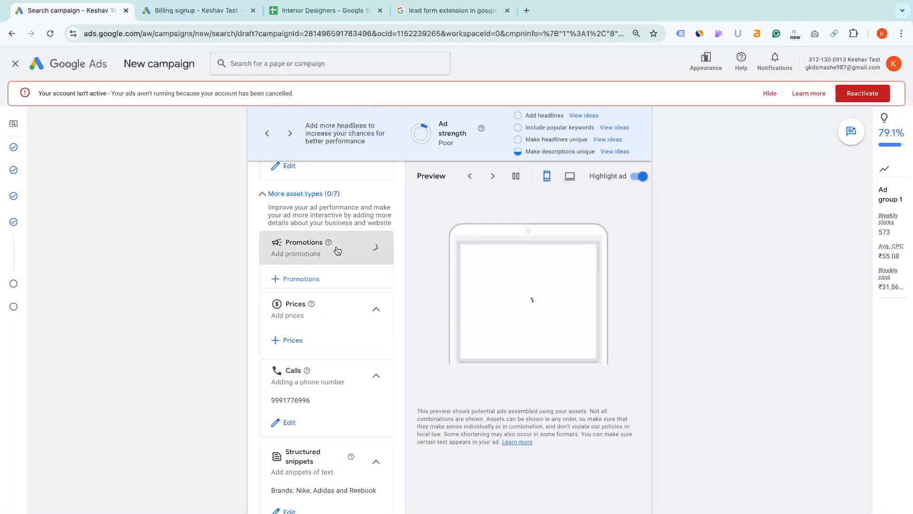
click(308, 284)
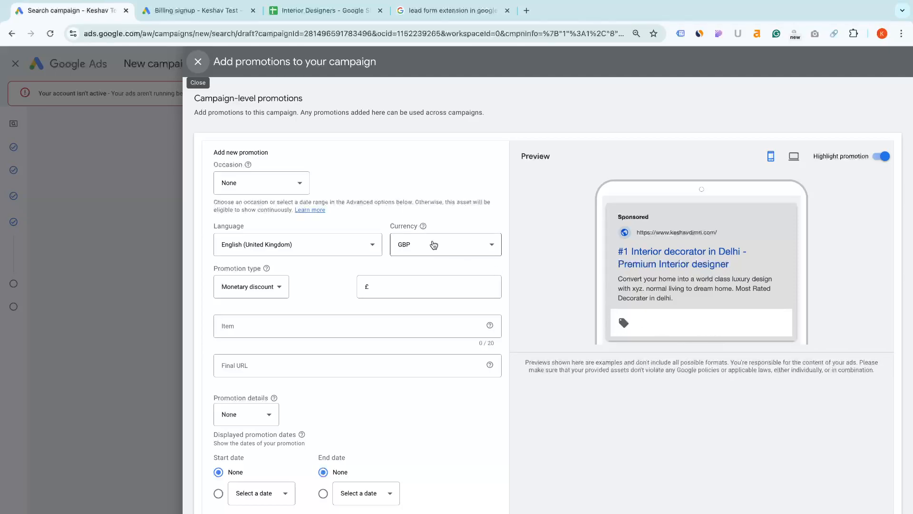
click(433, 246)
scroll(431, 250, down, 4)
click(431, 250)
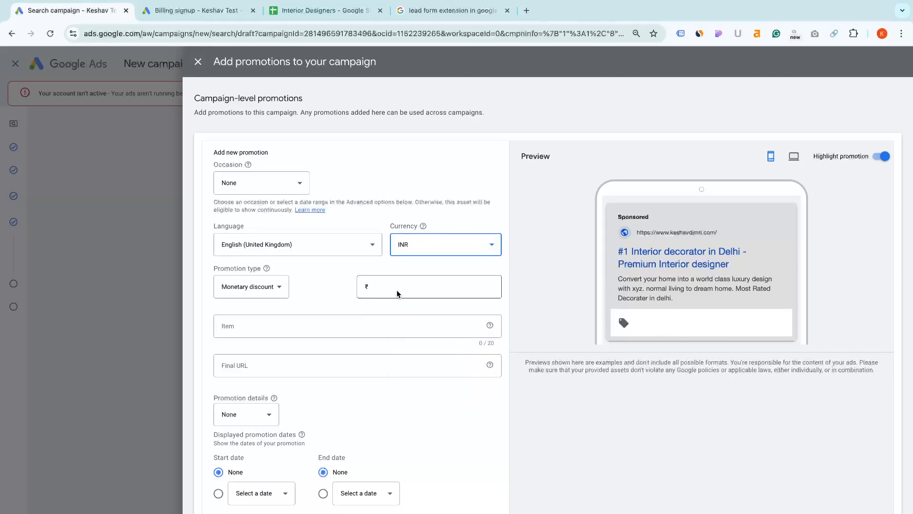
Change the promotion type to Percent discount and set the discount to 10%
click(270, 286)
click(267, 318)
click(390, 284)
text(10)
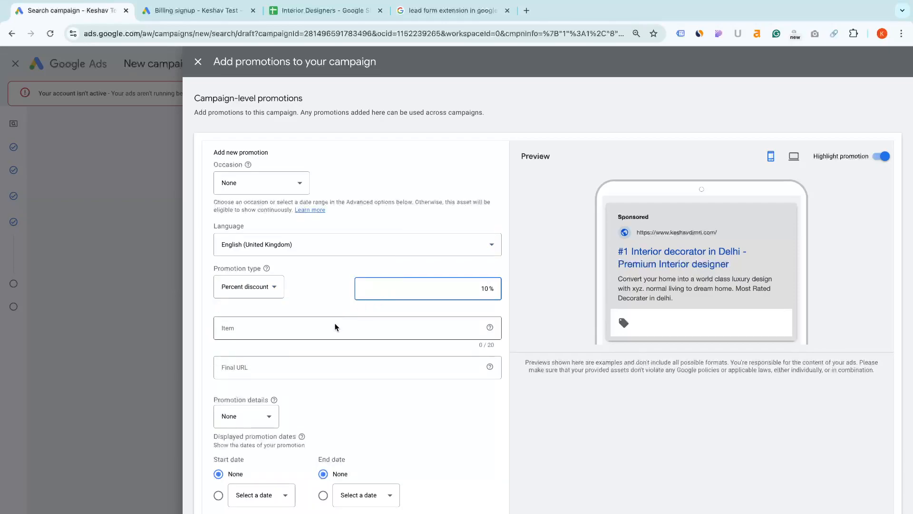
Enter "on all items" as the promotion's item and close the form without saving the promotion
click(324, 325)
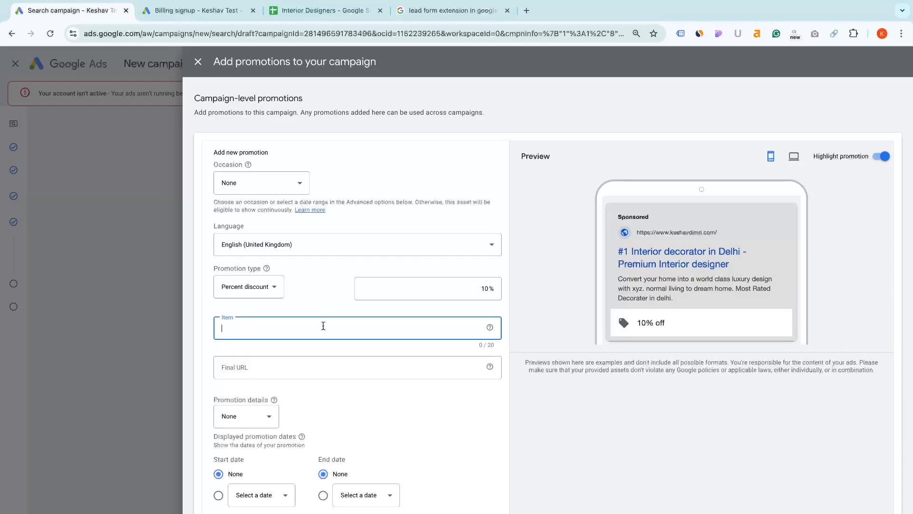
text(on all itnes)
key(BackSpace)
key(BackSpace)
key(BackSpace)
text(ems)
click(413, 369)
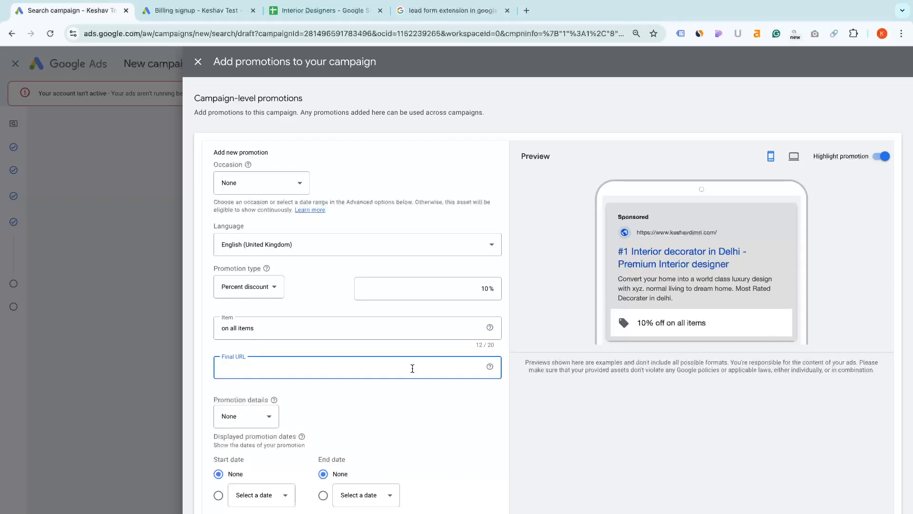
key(Escape)
Switch to the Pages notes and highlight the heading and "CTR Increase" line about ad extension benefits
scroll(331, 441, up, 1)
scroll(332, 438, up, 1)
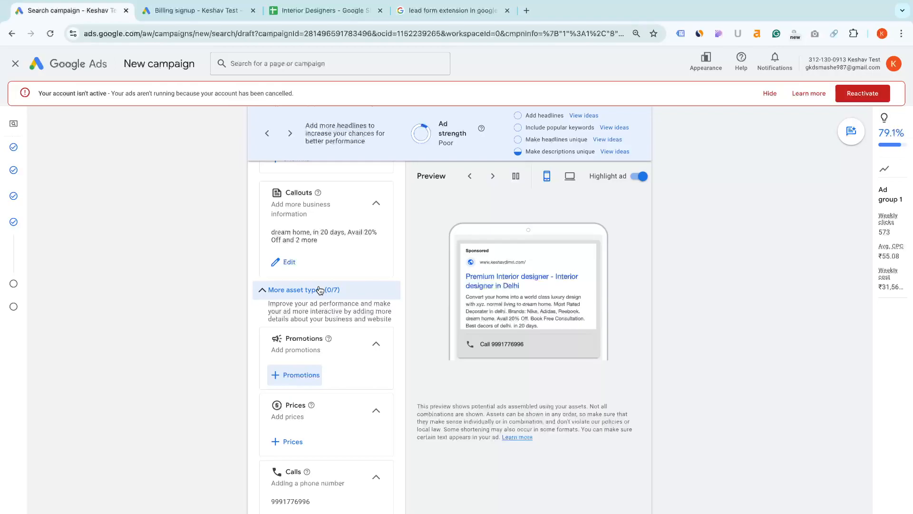
key(super+Tab)
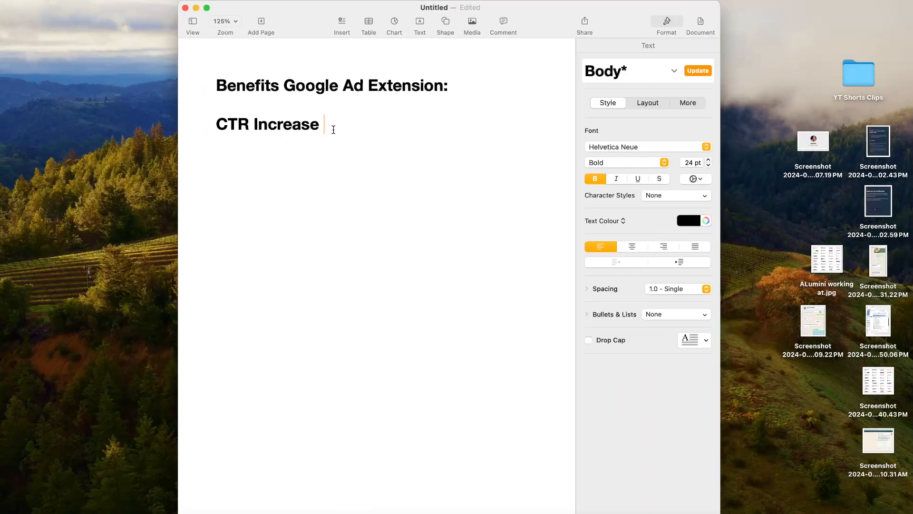
drag(333, 130, 207, 77)
Return to Google Ads and review the campaign's sitelinks, callouts, promotions, prices, calls, structured snippets, lead forms and apps
key(super+Tab)
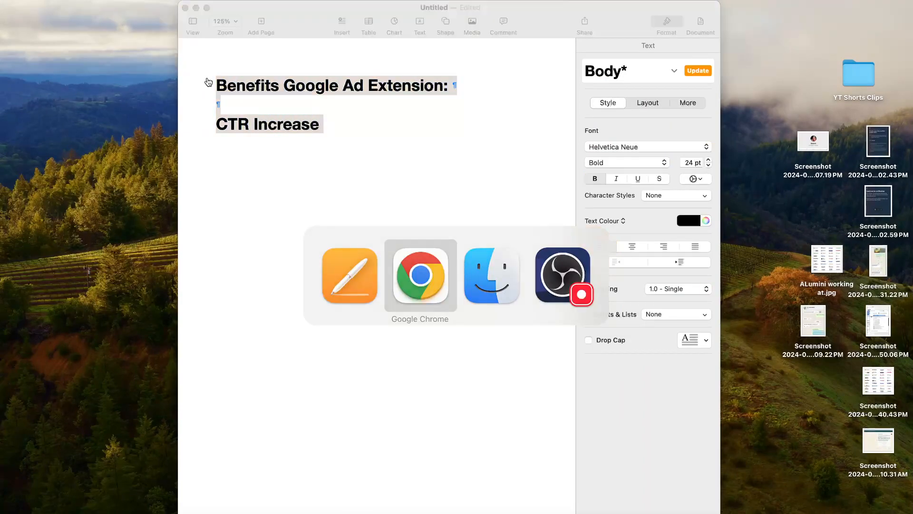
scroll(261, 288, up, 5)
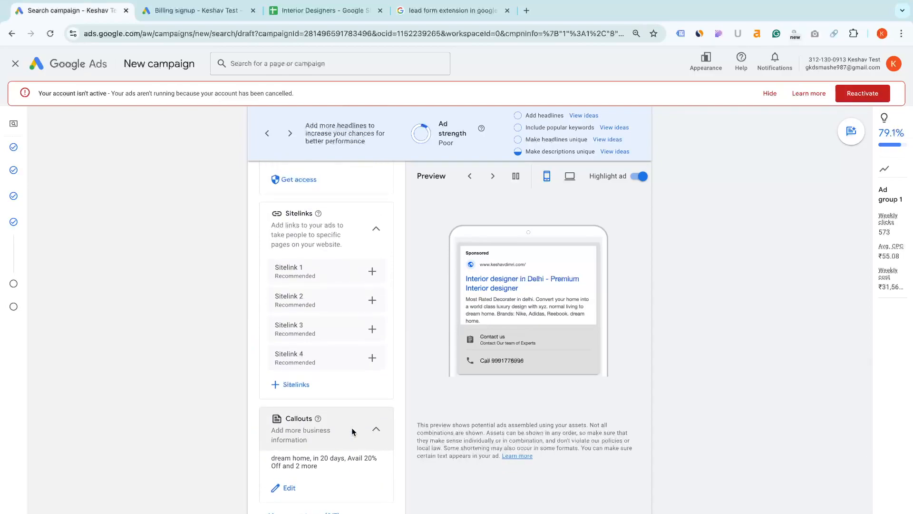
scroll(352, 431, down, 6)
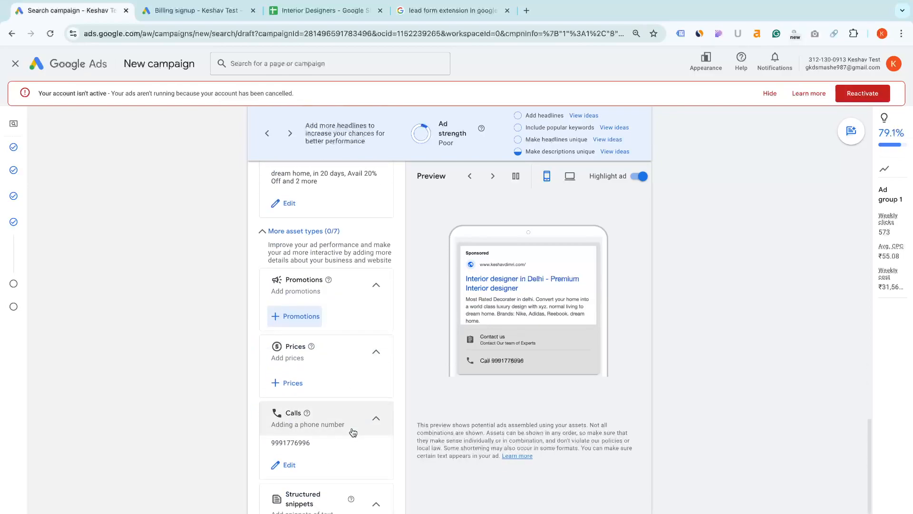
scroll(315, 414, down, 3)
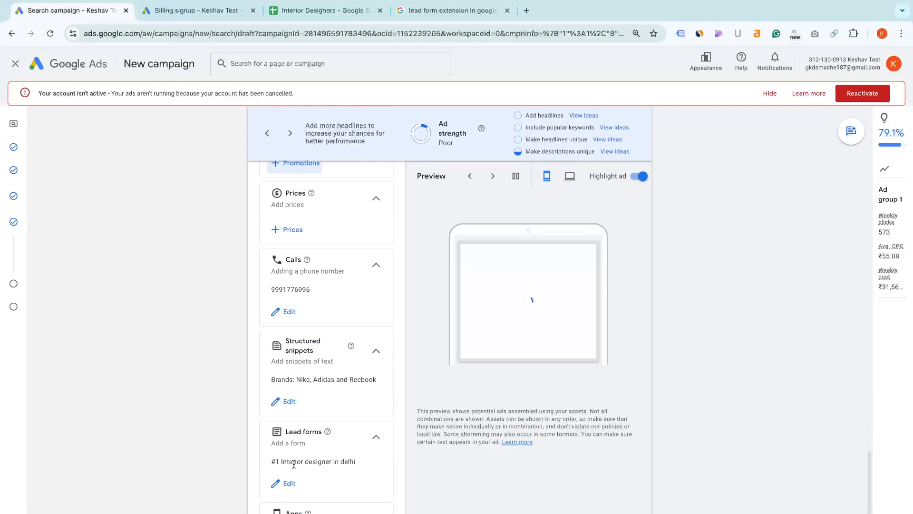
scroll(298, 446, down, 3)
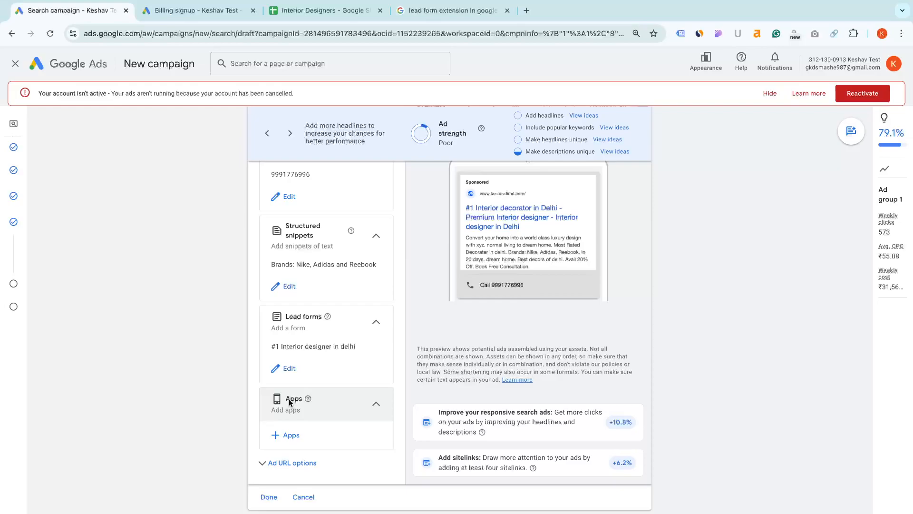
scroll(289, 401, up, 2)
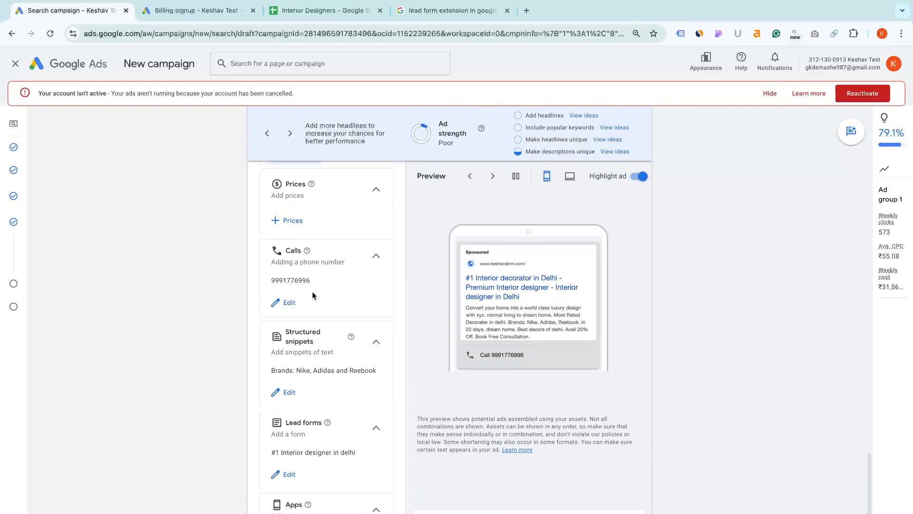
scroll(310, 338, up, 4)
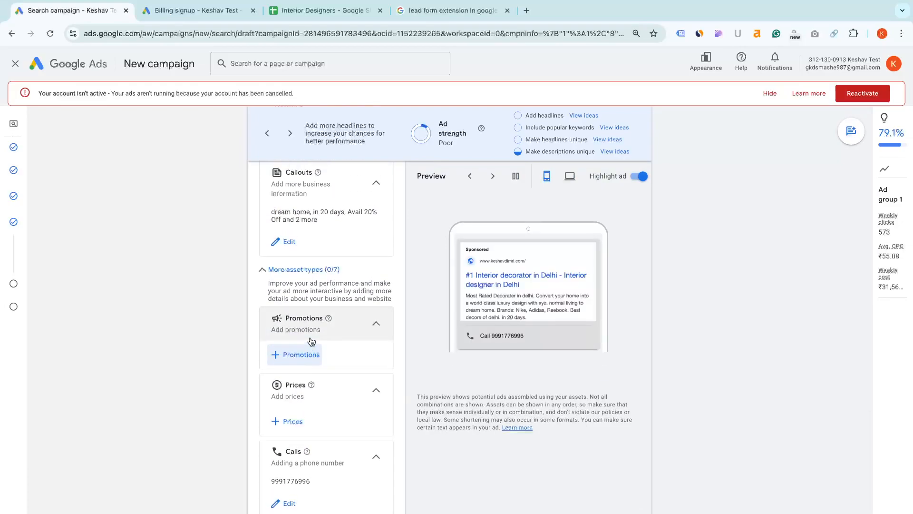
scroll(311, 341, up, 2)
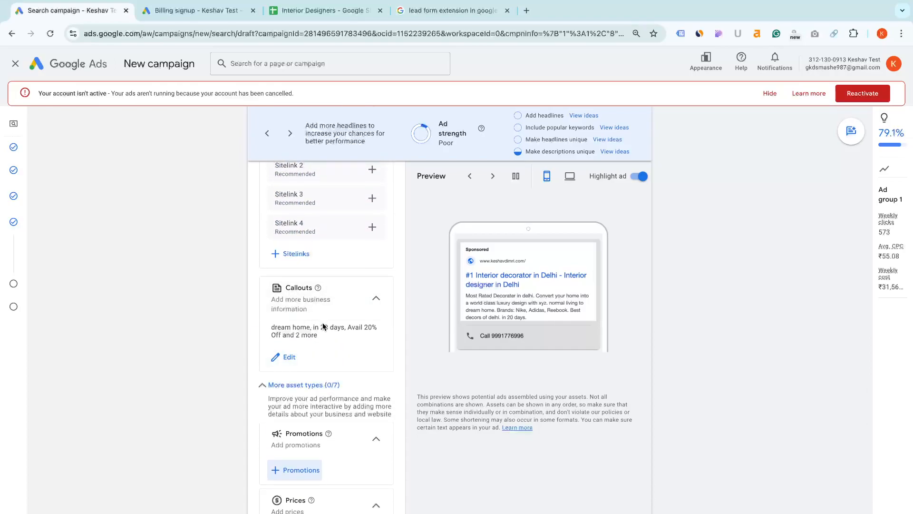
scroll(322, 327, up, 2)
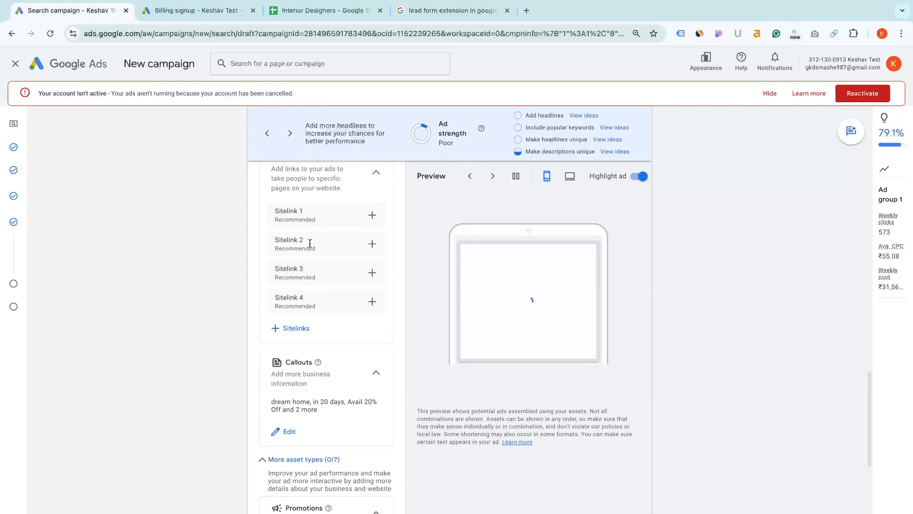
scroll(300, 218, up, 1)
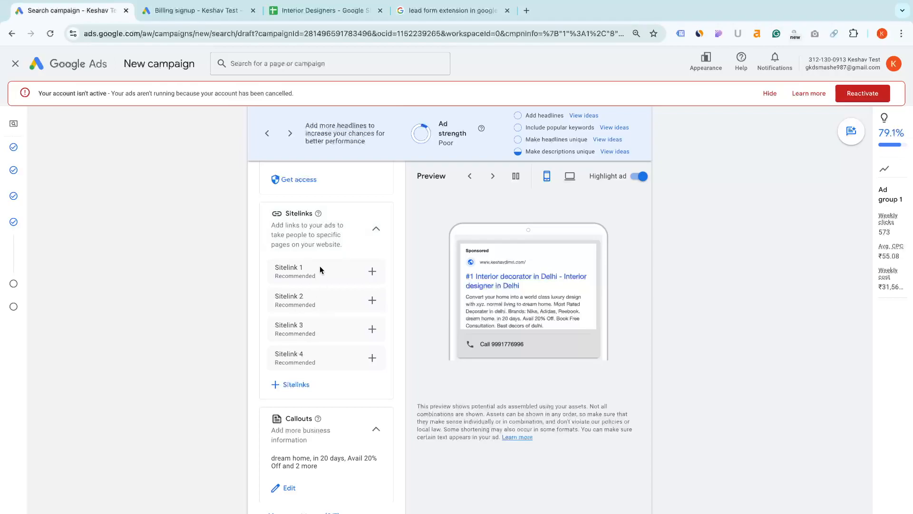
Switch to the Pages notes and list "Sitelink", "Callout", "Call" and "Leadform" on separate lines below "CTR Increase"
key(super+Tab)
click(398, 196)
key(Return)
text(Sitelink)
key(Return)
text(callout)
key(Return)
text(call)
key(Return)
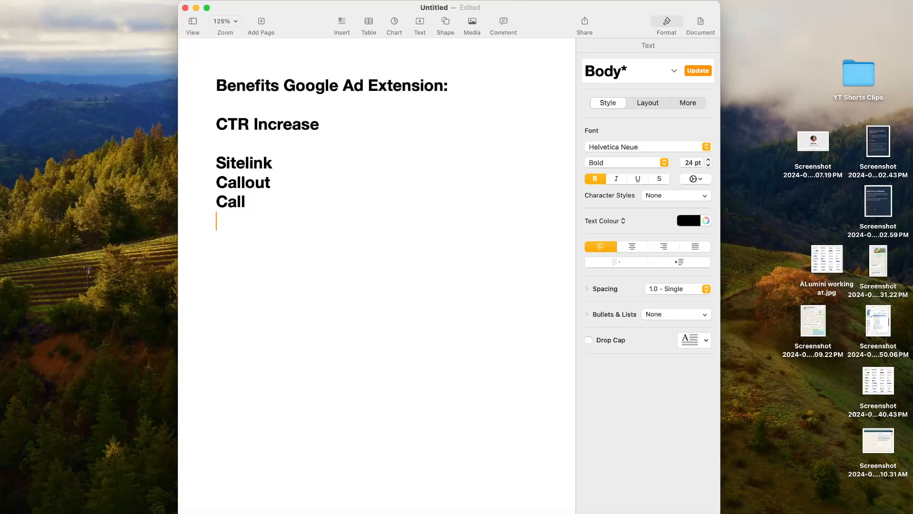
text(leadform)
key(Return)
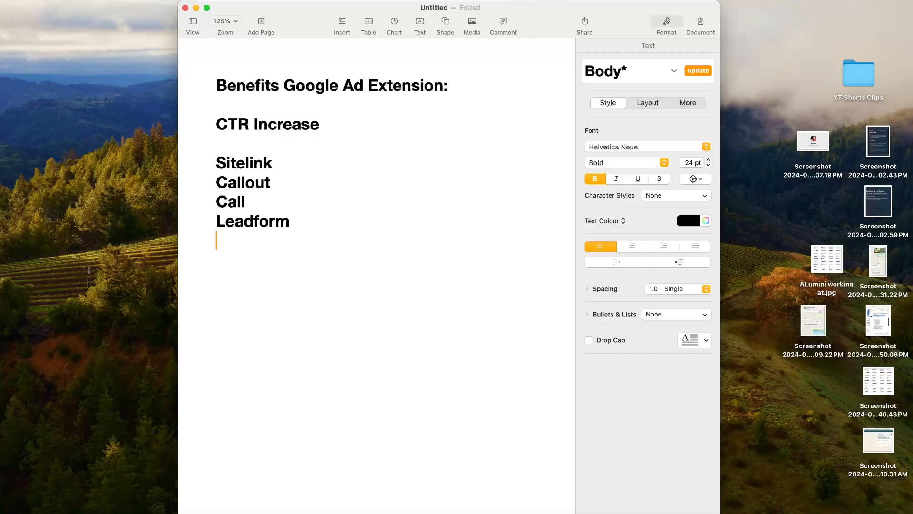
Add "Gmb extension (location)" as the last line of the extension list, correcting the autocorrected first word
text(gmb extension )
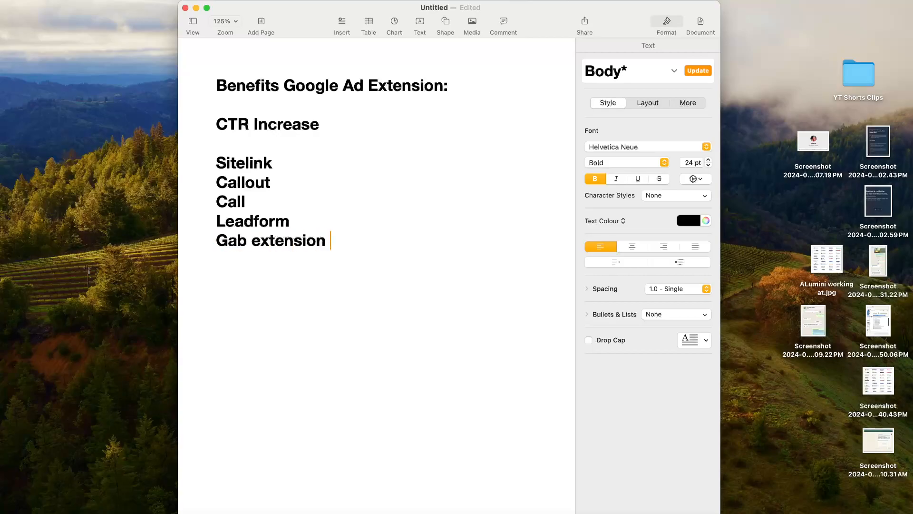
text((location))
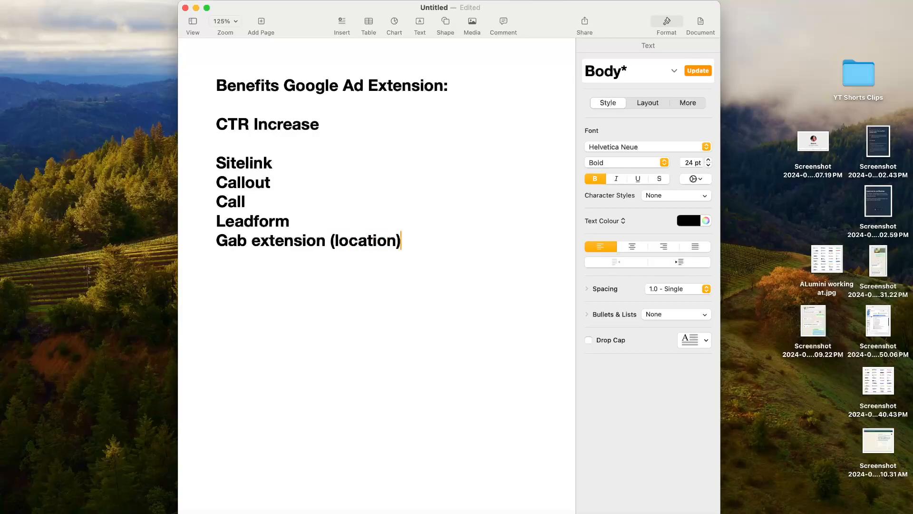
click(236, 240)
key(BackSpace)
text(m)
Switch to the Google Images results in Chrome and search for "location extension in google ads"
key(super+Tab)
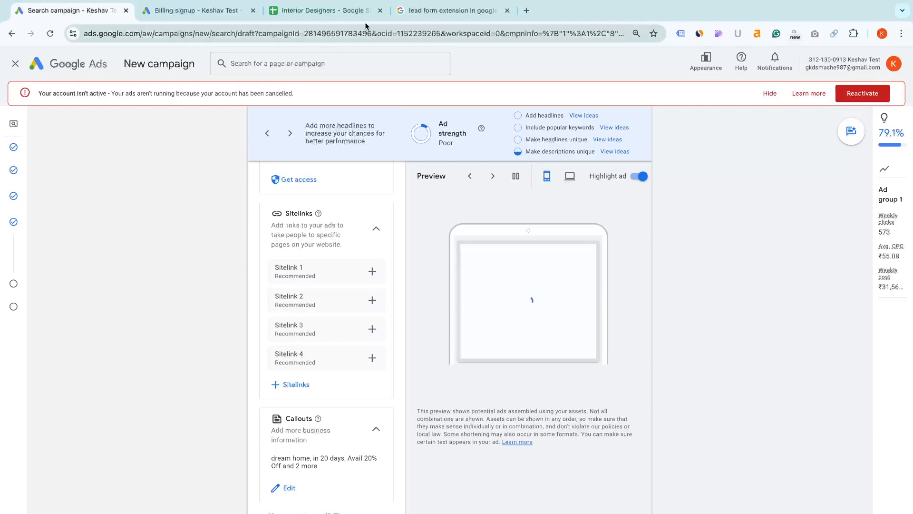
click(445, 11)
drag(159, 72, 98, 81)
text(location extension in google ads)
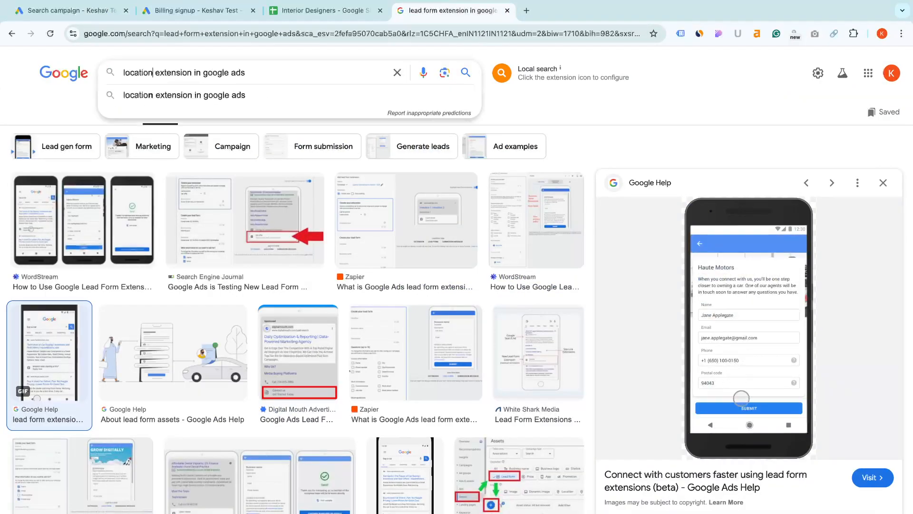
key(Return)
Examine the LeadSquared and Blast Analytics images for how a location extension appears in an ad
click(128, 232)
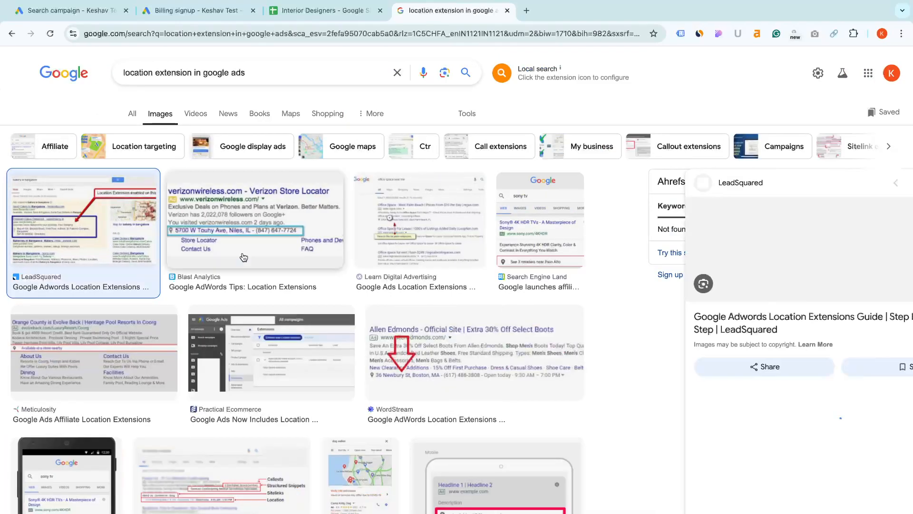
scroll(664, 300, up, 5)
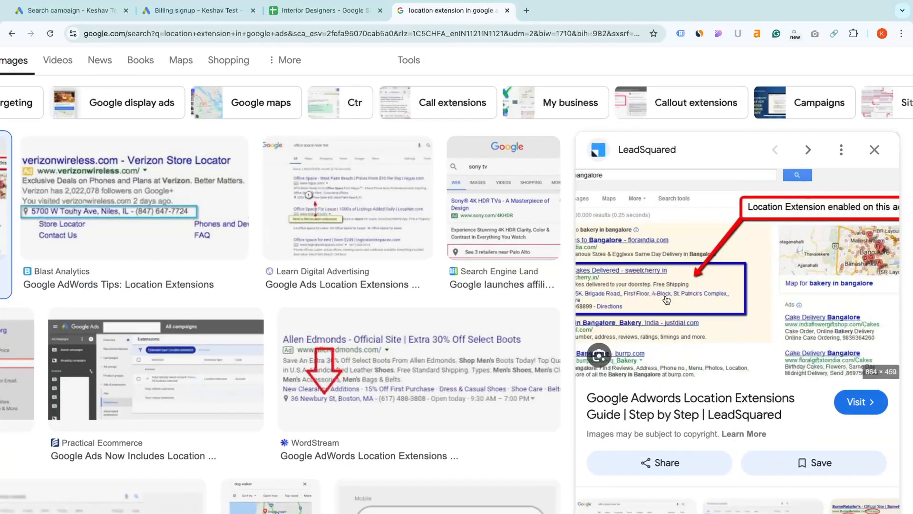
scroll(642, 302, down, 5)
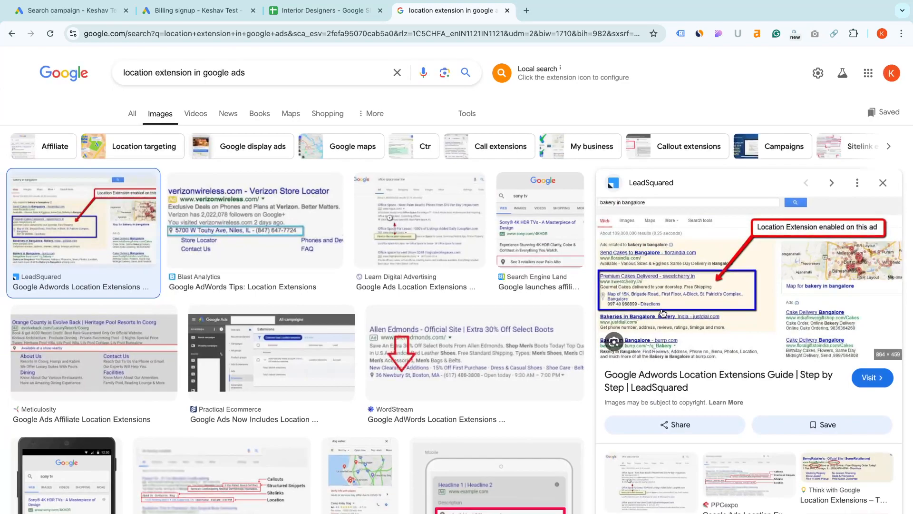
key(Right)
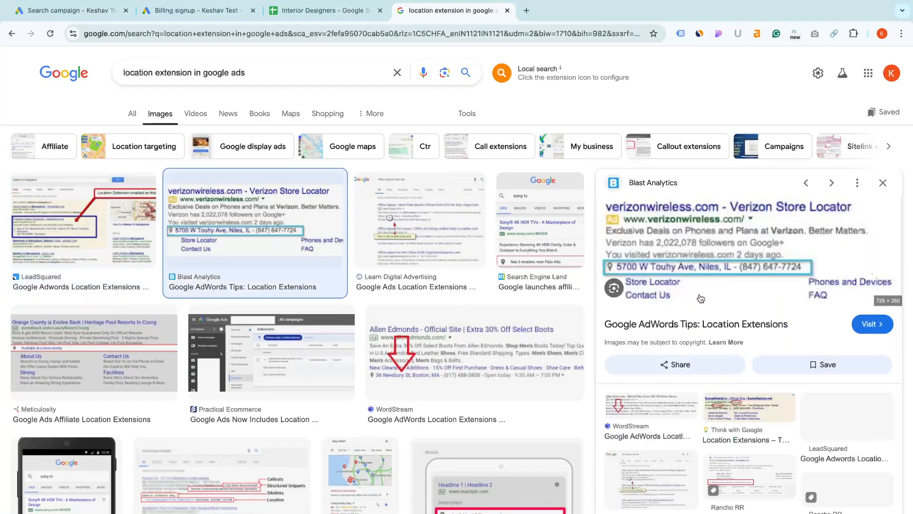
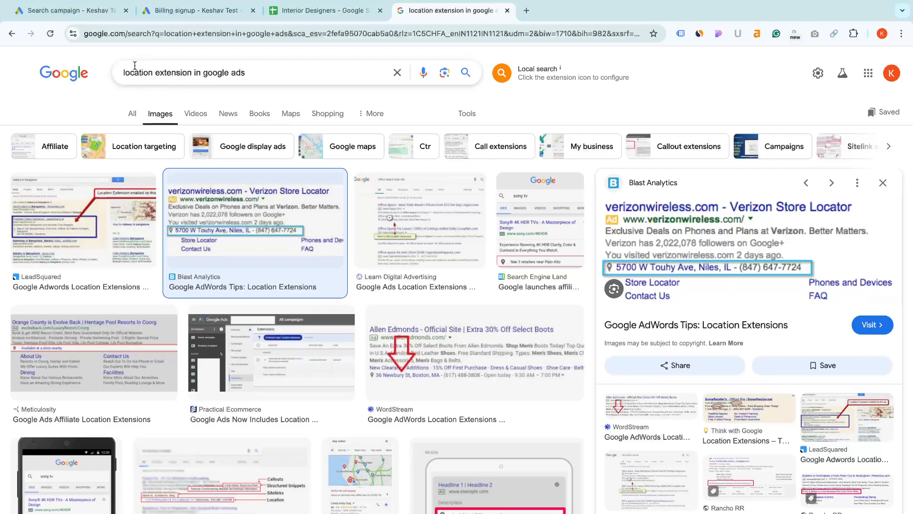
Look over the campaign draft's assets in Google Ads, and highlight the extension list in the Pages notes
click(78, 16)
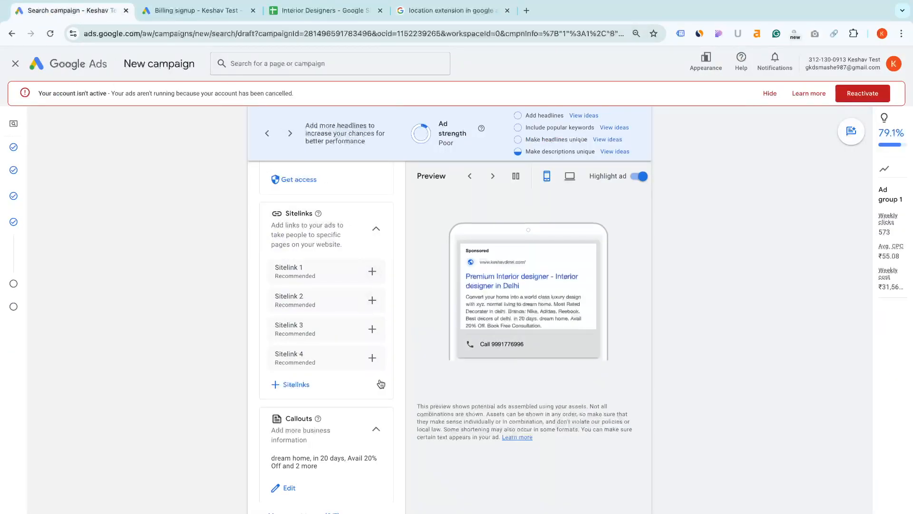
scroll(406, 486, down, 5)
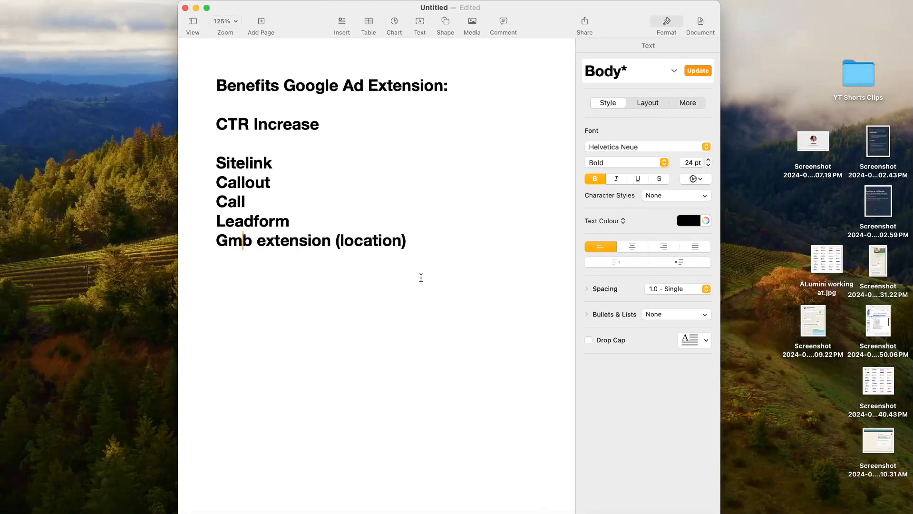
drag(421, 252, 185, 163)
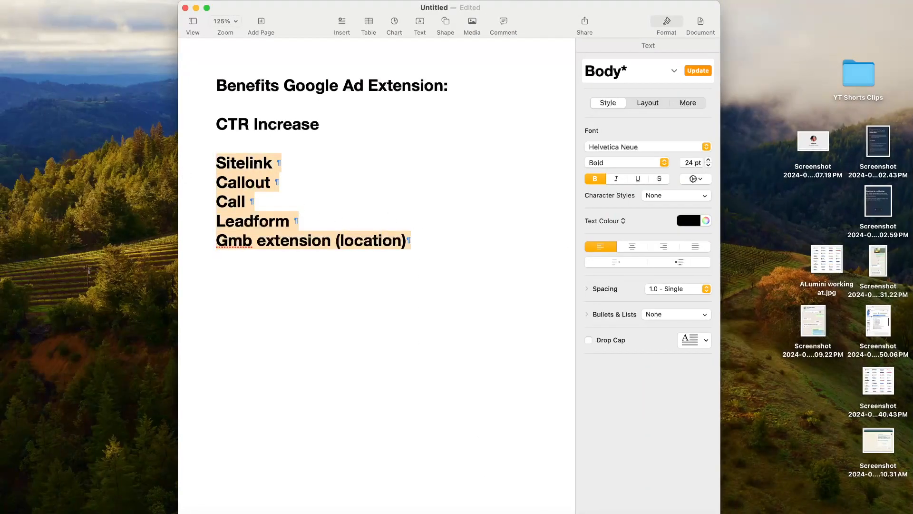
Add the line "Google at a >> sabko >> nahi diktat >> google" below the extension list, and highlight it briefly
click(216, 259)
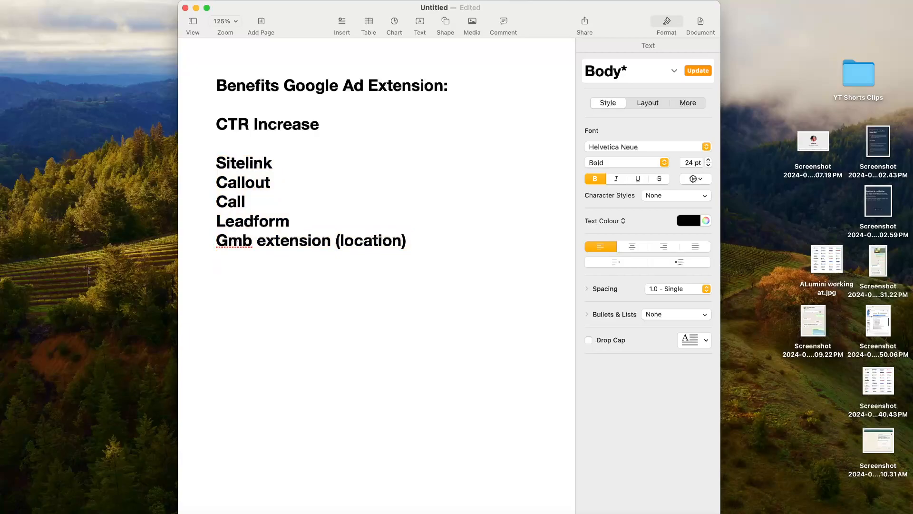
key(Return)
text(google at a)
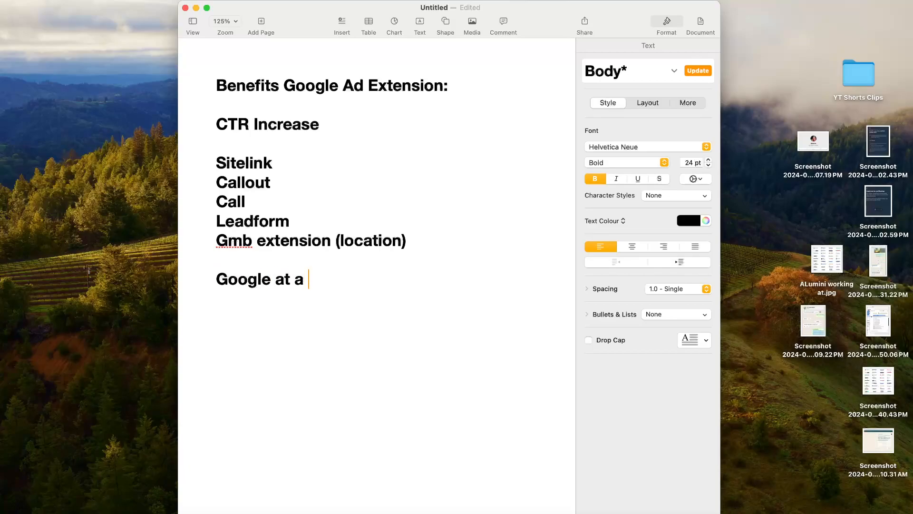
text( >> sabko)
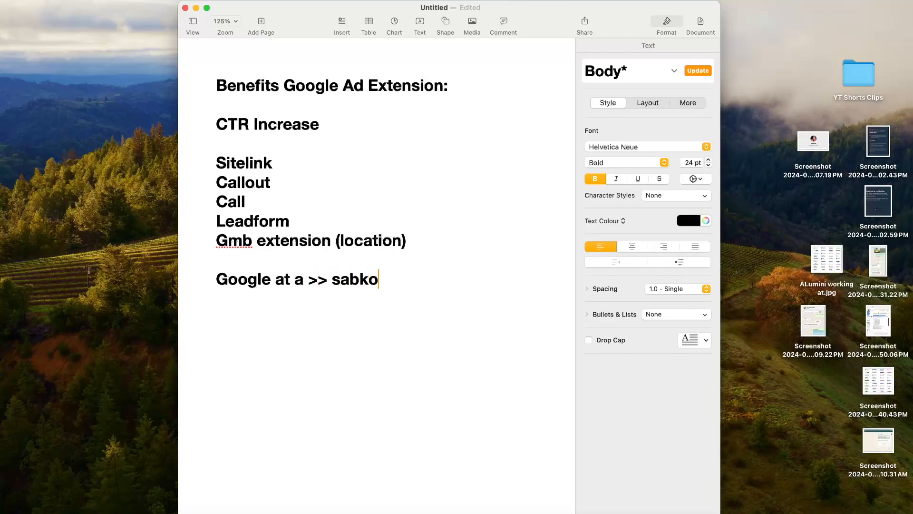
text( >> nahi di)
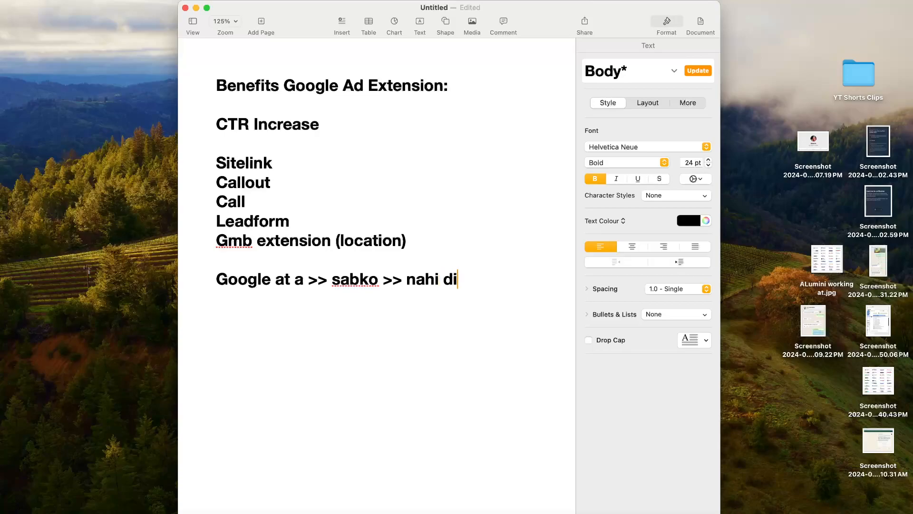
text(kha)
text(ta)
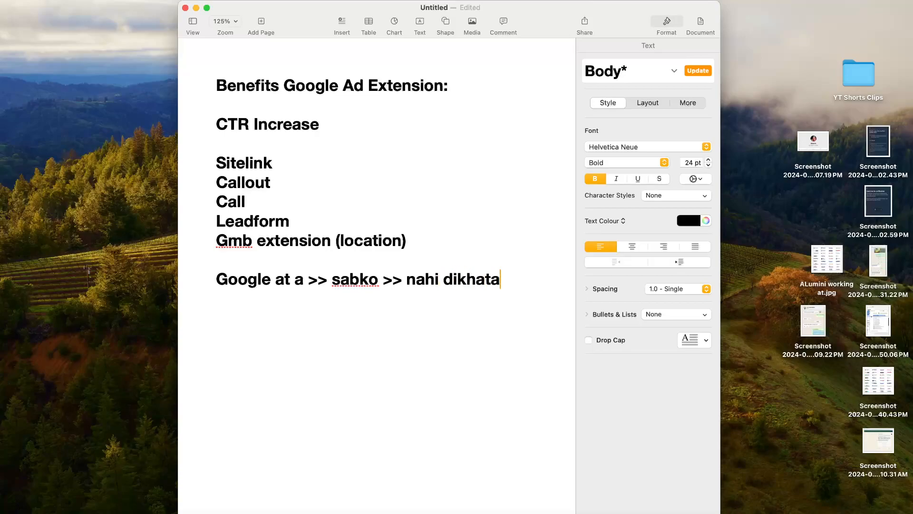
text( >> google)
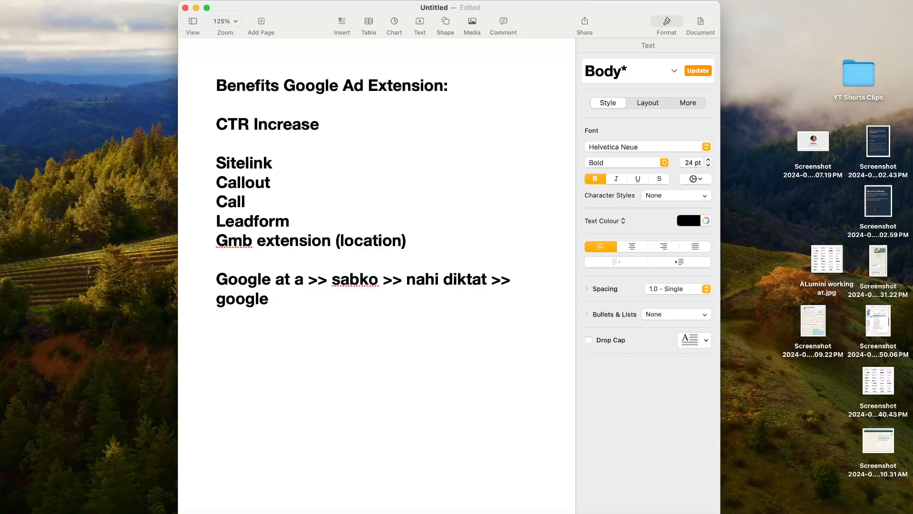
key(shift+Up)
key(shift+Up)
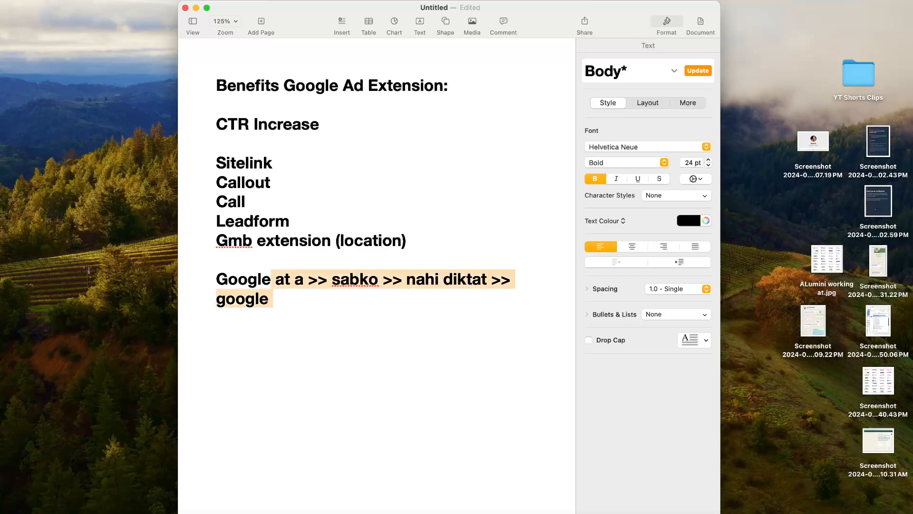
key(Right)
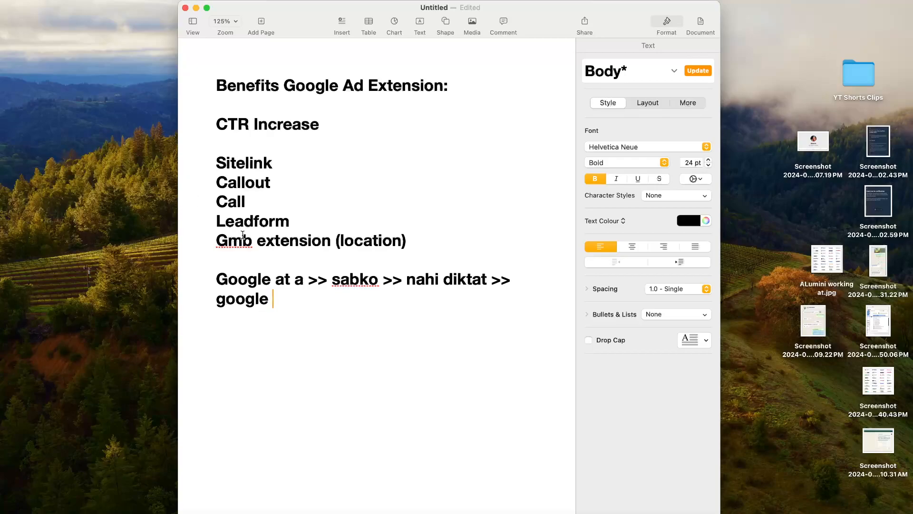
Switch to the Interior Designers spreadsheet in Chrome and narrow the Description column G to about half its width
key(ctrl+Right)
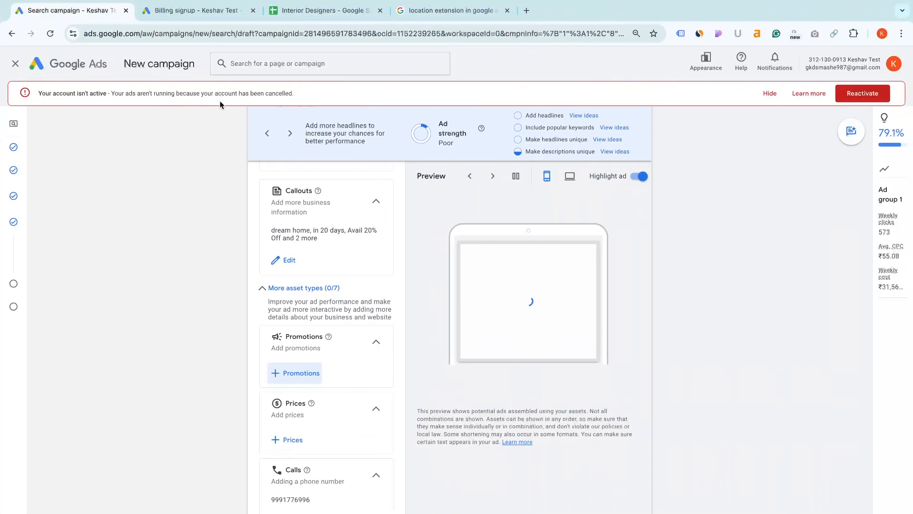
click(352, 13)
scroll(485, 177, right, 1)
scroll(484, 177, right, 10)
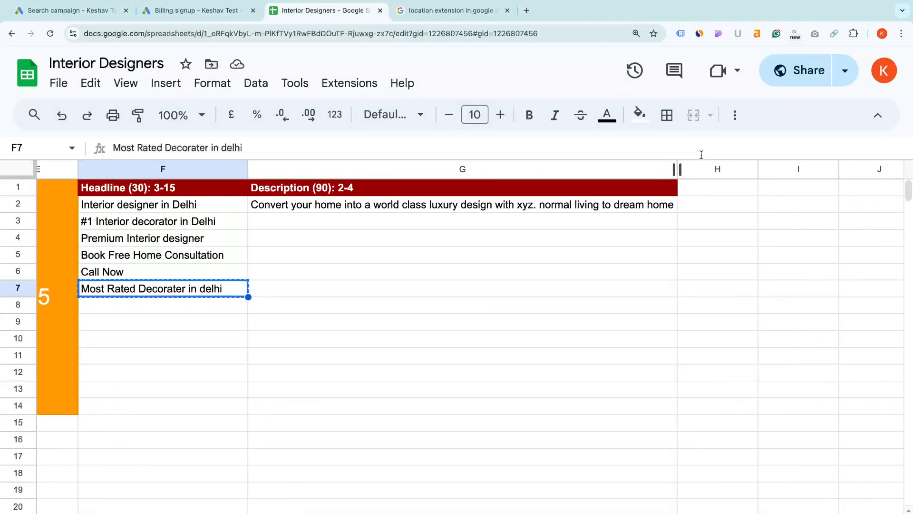
drag(677, 167, 483, 167)
Enter the heading "Sitelink Extenision Headline" in cell H1
click(551, 188)
text(Sitelink E)
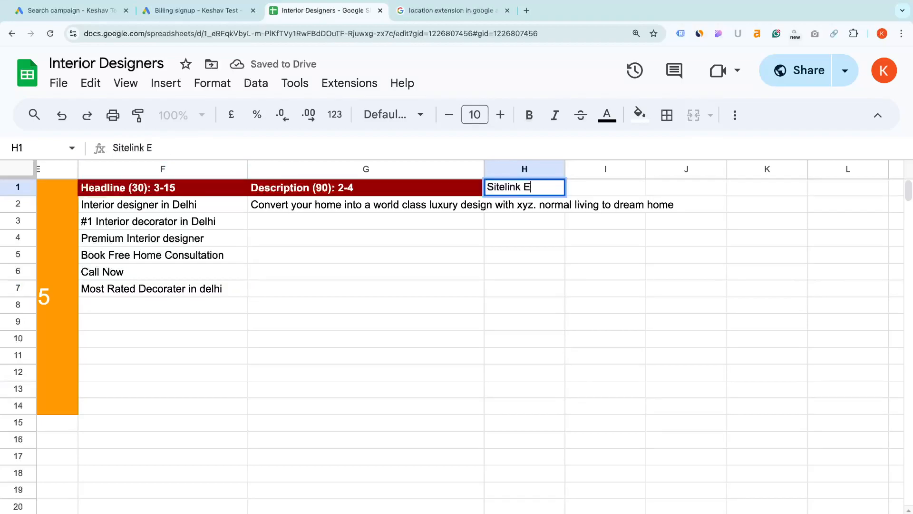
text(xtenision Headi)
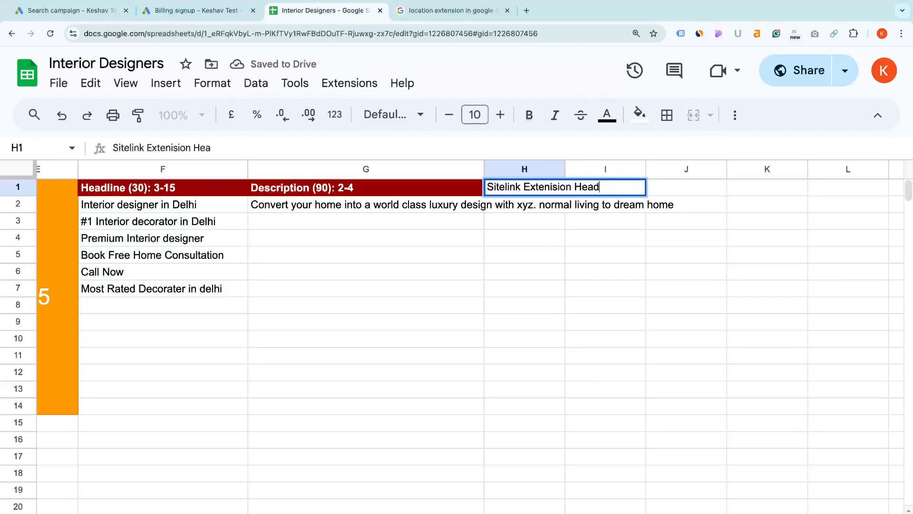
key(BackSpace)
text(line)
key(Return)
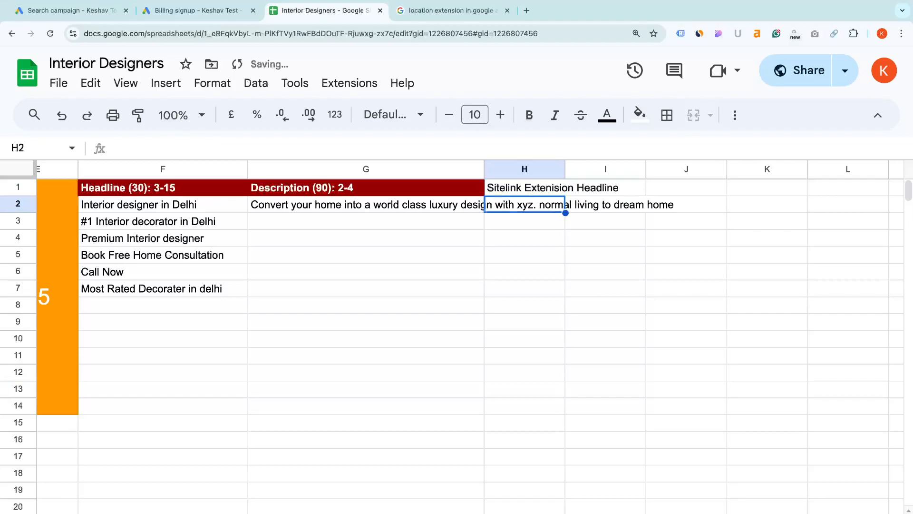
Enter the heading "Sitelink extension description" in cell I1
key(Right)
key(Up)
text(Sitelink e)
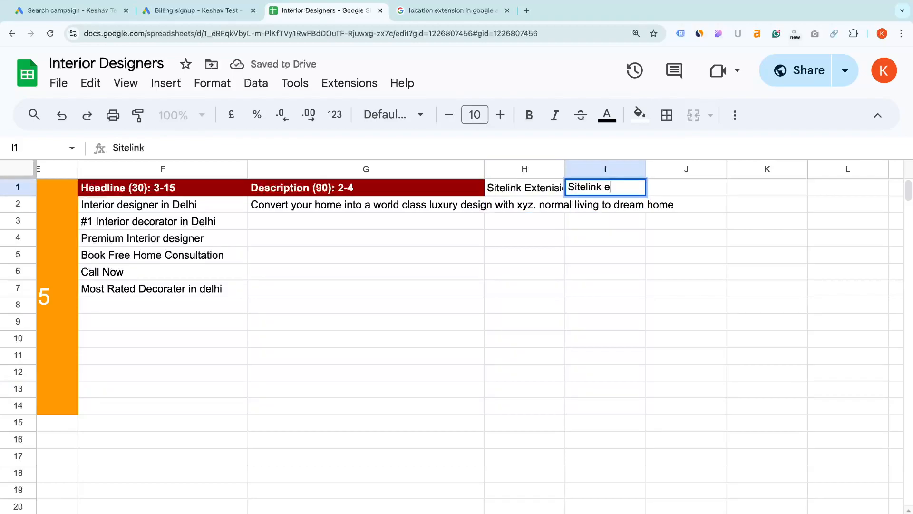
text(xtension desc)
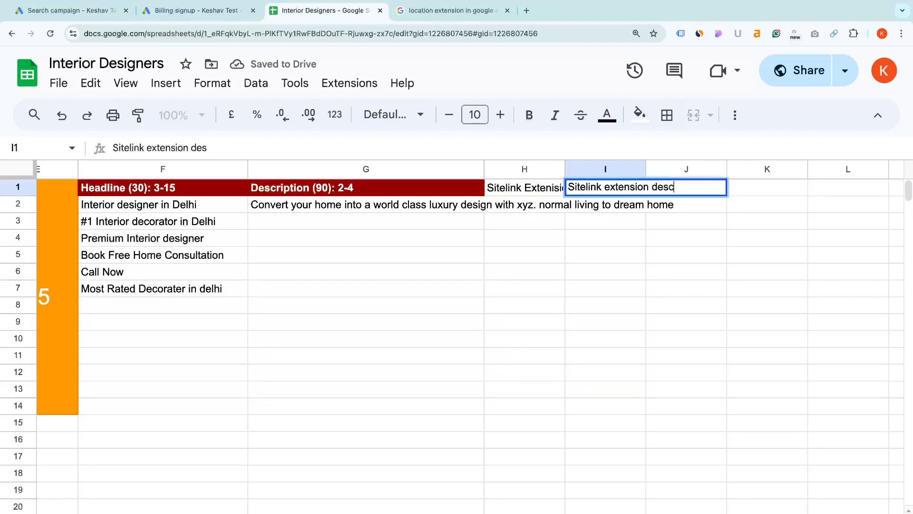
text(ription)
key(Return)
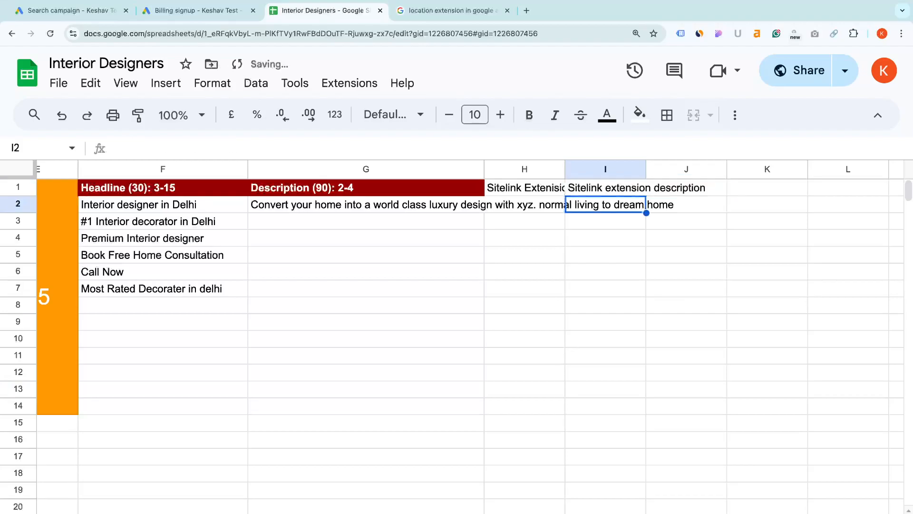
Enter the headings "callout" in K1 and "call" in L1, leaving J1 empty
key(Right)
key(Up)
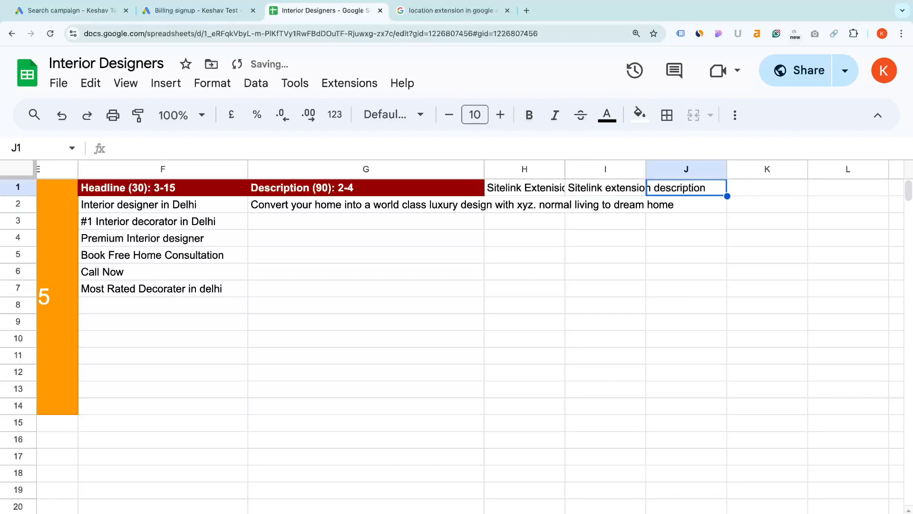
key(Right)
text(callout)
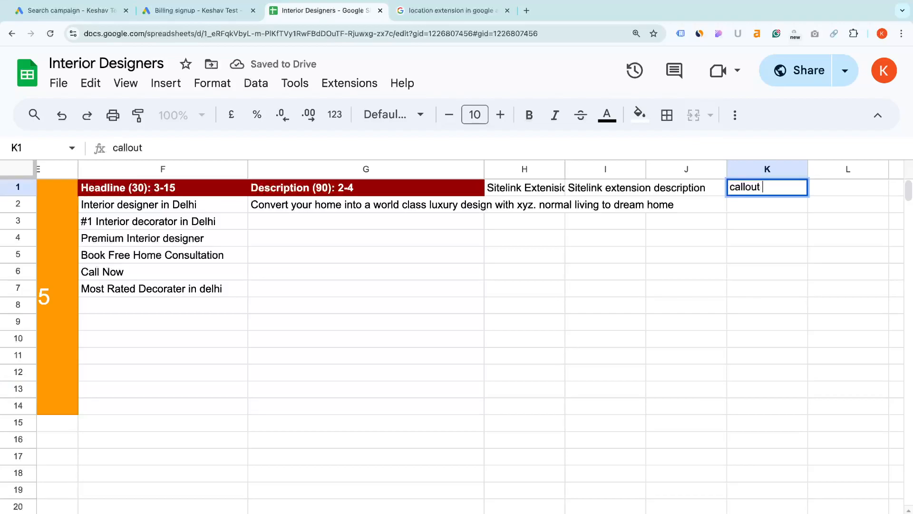
key(Return)
key(Right)
key(Up)
text(call)
key(Return)
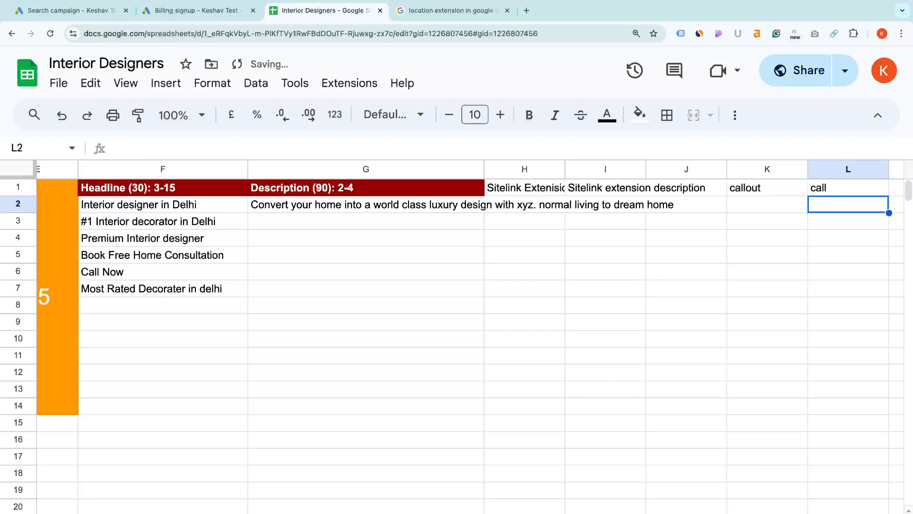
Enter the heading "struture" in cell M1
key(Right)
key(Up)
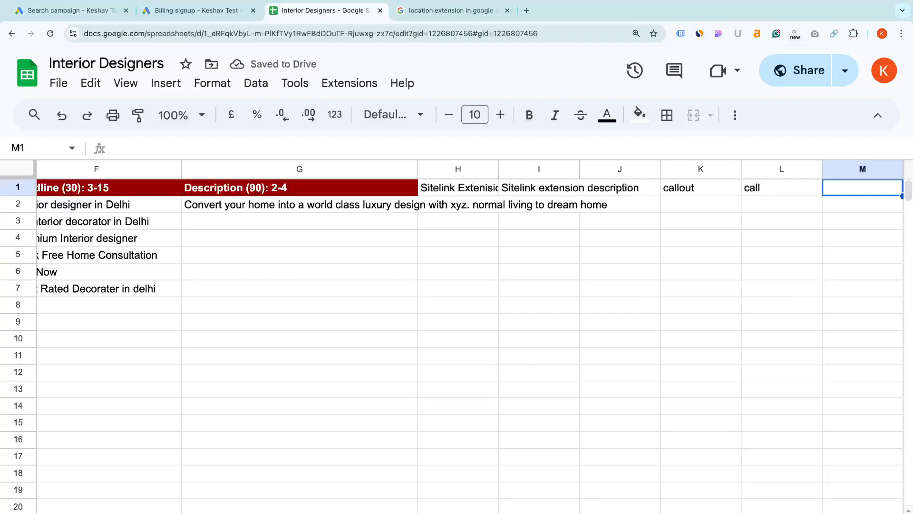
text(struture)
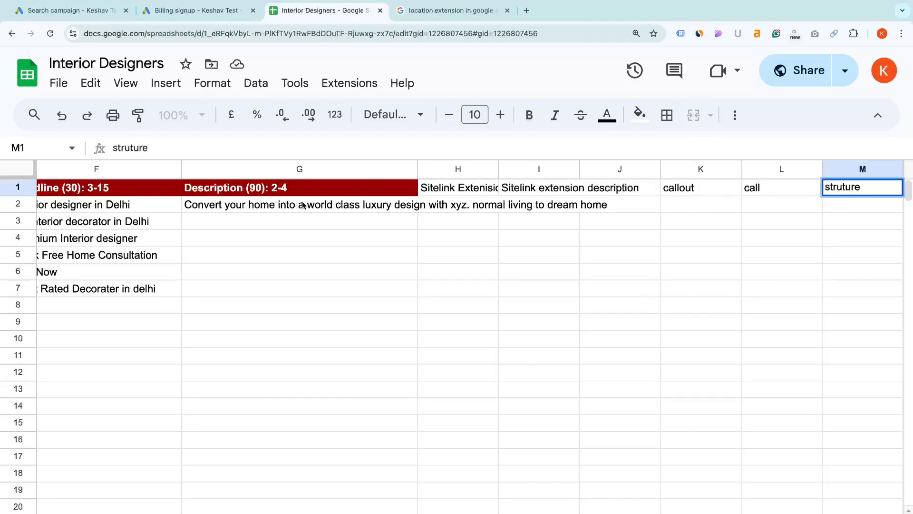
Highlight the sitelink headings in H1:J1 and switch to the Pages notes
drag(487, 190, 597, 186)
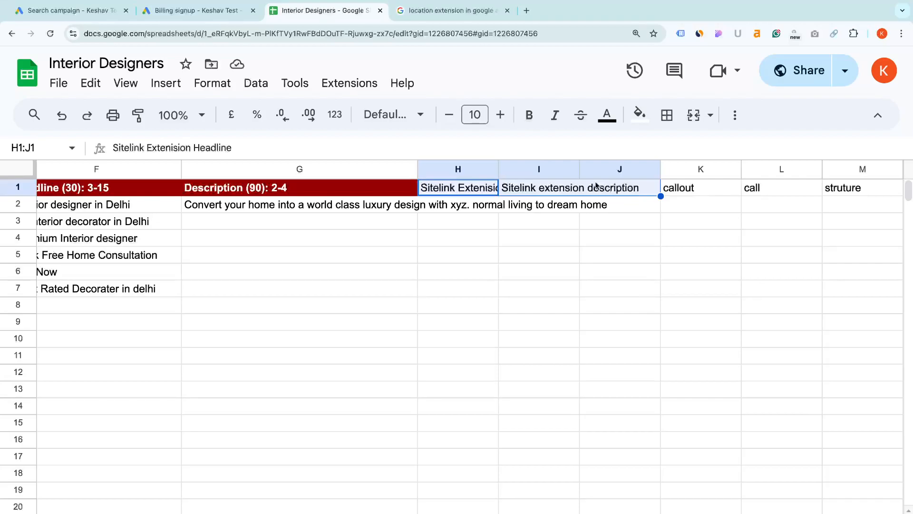
key(super+Tab)
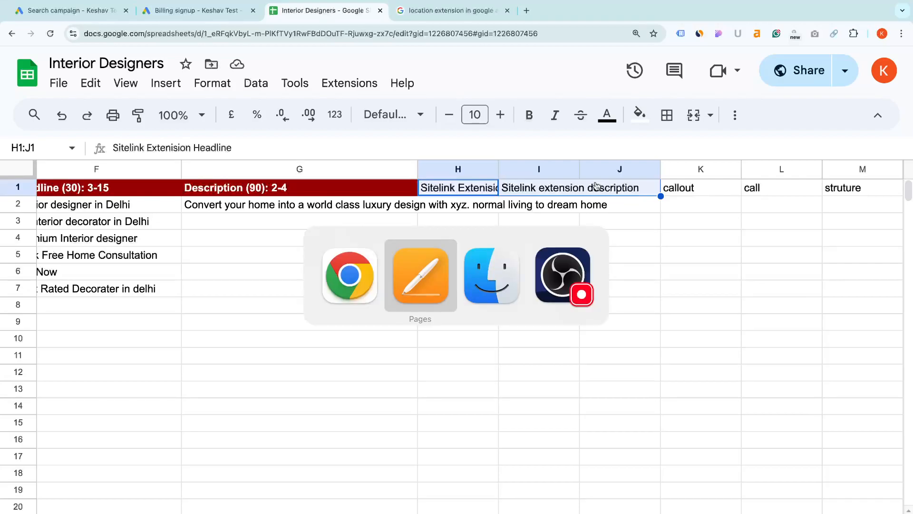